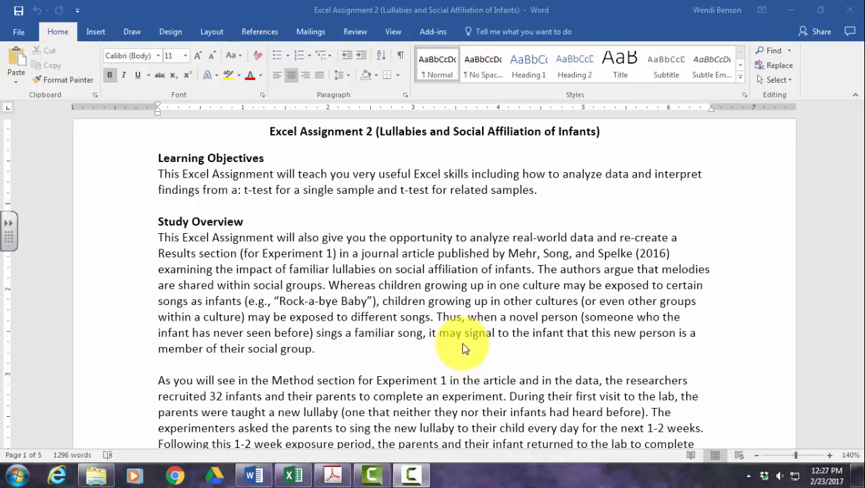
# - Read the Study Overview, submission instructions and reference on the first page of the assignment document
pyautogui.scroll(-3, 458, 342)
pyautogui.scroll(-1, 458, 342)
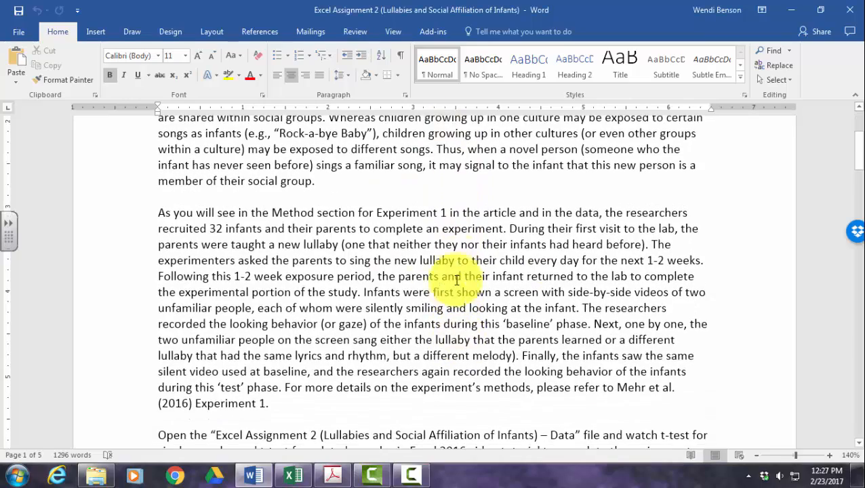
pyautogui.scroll(-2, 453, 308)
pyautogui.scroll(-1, 454, 315)
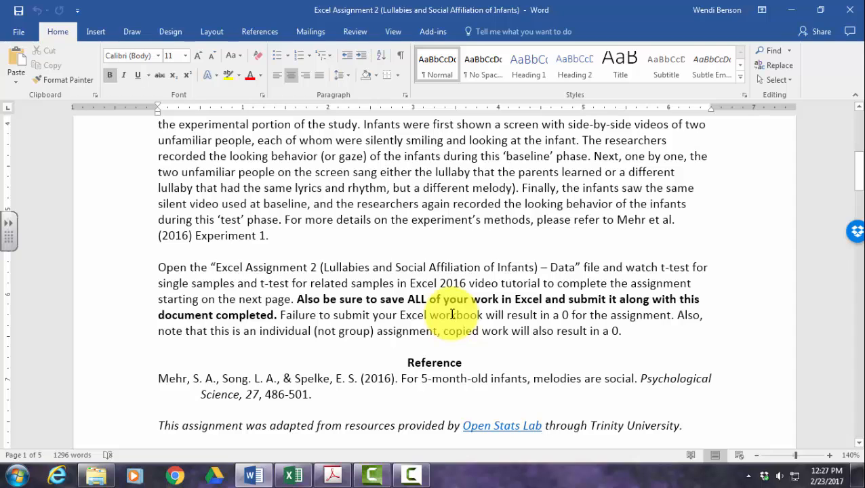
pyautogui.scroll(4, 431, 329)
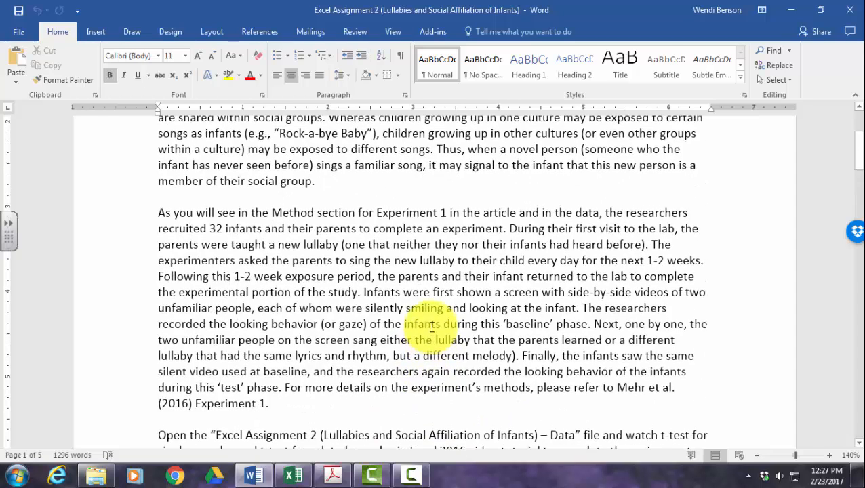
# - Switch to the article PDF in Adobe Acrobat, dismiss the update notice and read from the abstract through the Experiment 1 Method section
pyautogui.click(332, 476)
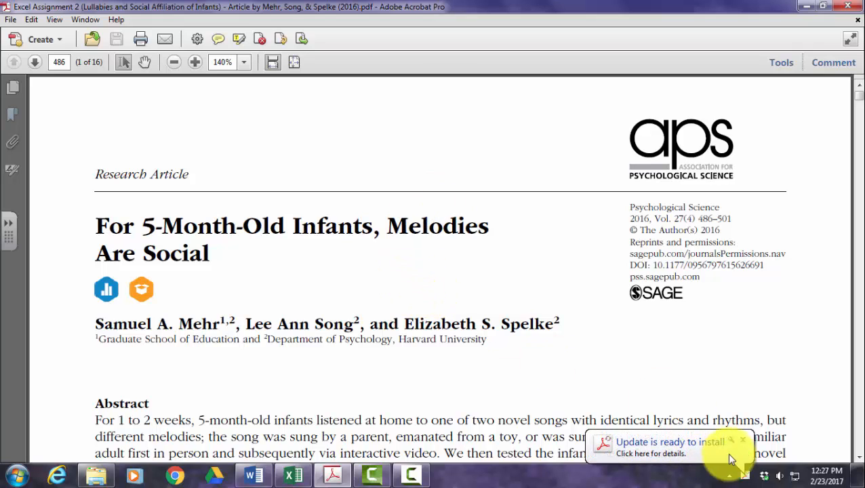
pyautogui.click(743, 439)
pyautogui.click(496, 283)
pyautogui.scroll(-5, 491, 275)
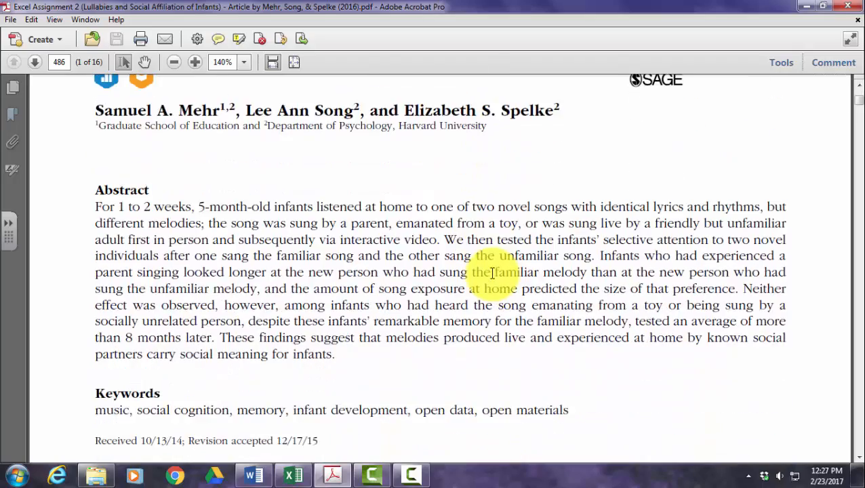
pyautogui.scroll(-15, 492, 273)
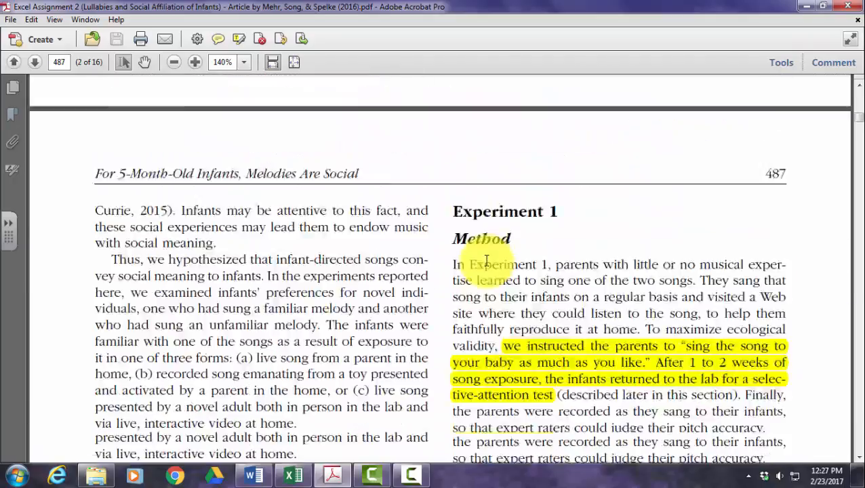
pyautogui.scroll(-3, 486, 261)
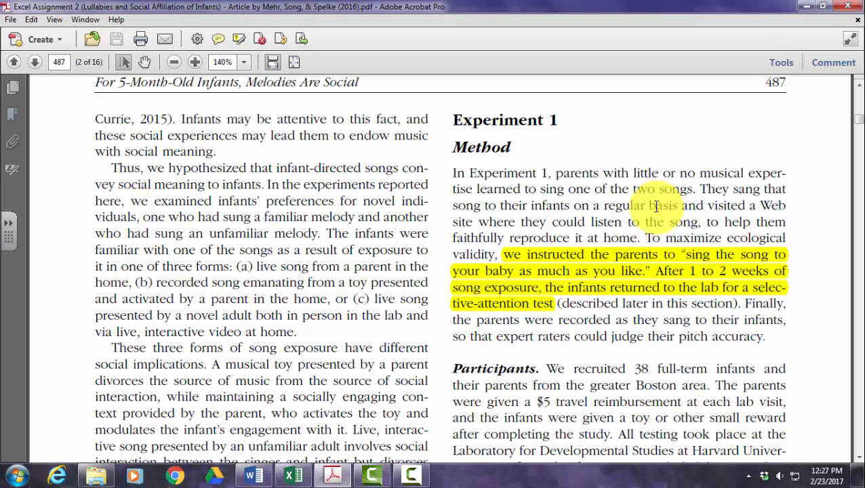
pyautogui.scroll(-10, 678, 251)
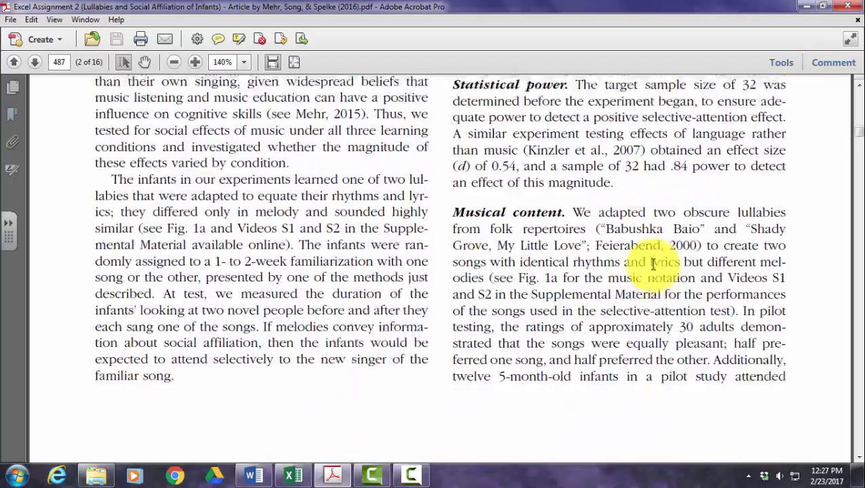
pyautogui.scroll(-15, 652, 264)
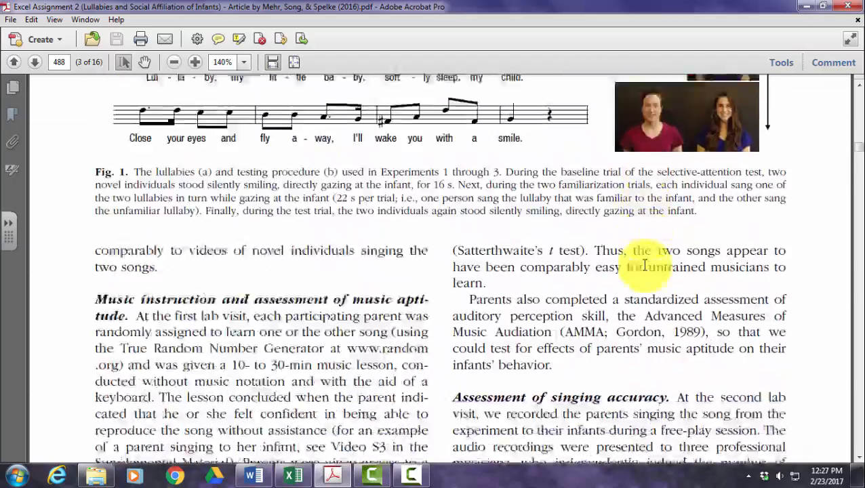
pyautogui.scroll(-15, 643, 265)
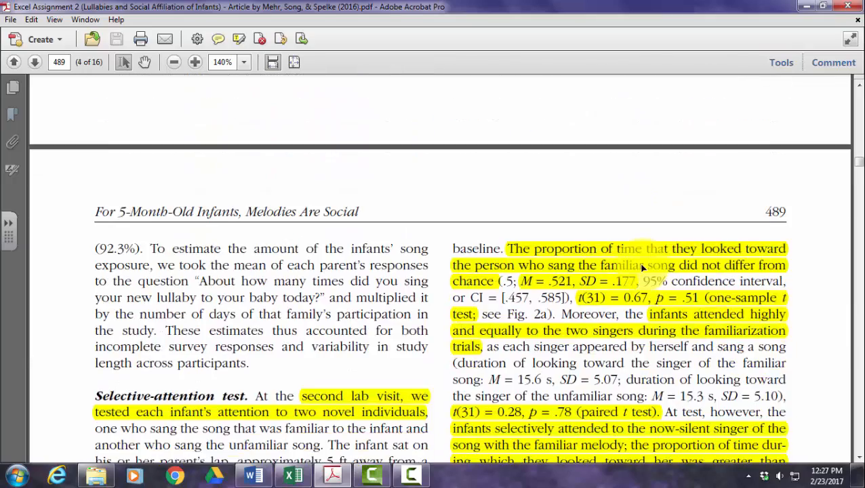
# - Examine the Fig. 1 testing procedure and the highlighted selective-attention test description and t-test results on page 489
pyautogui.scroll(-9, 643, 268)
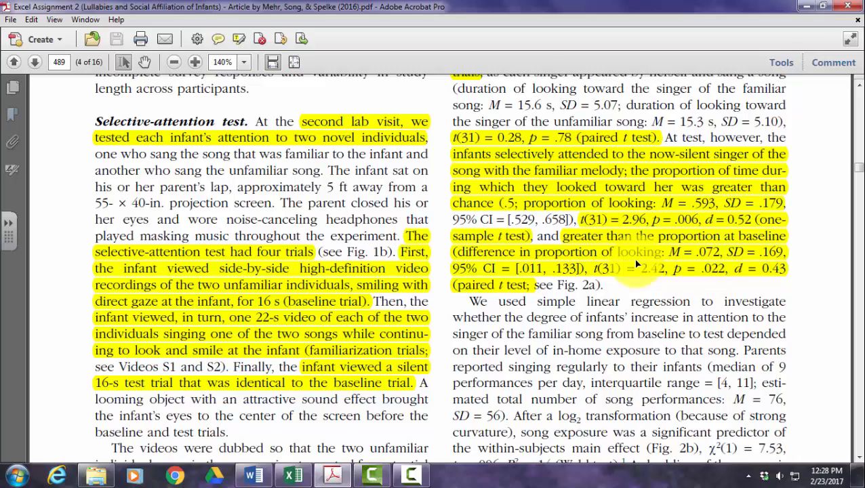
pyautogui.scroll(20, 643, 263)
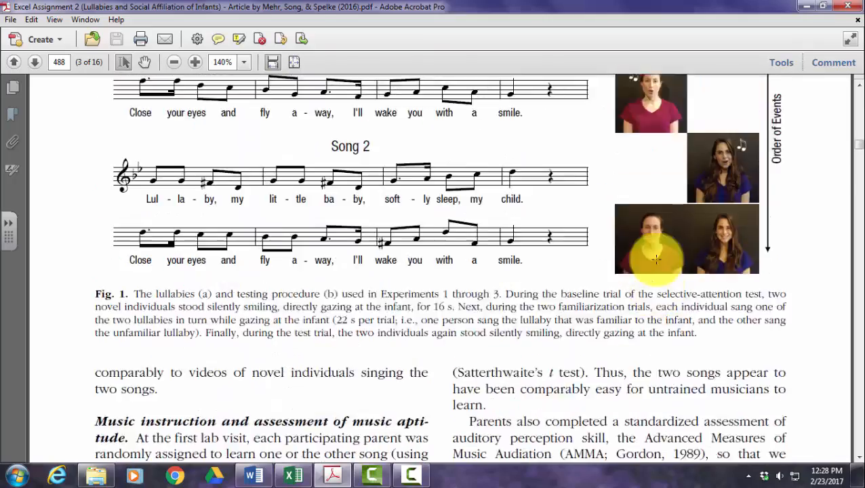
pyautogui.scroll(-20, 656, 260)
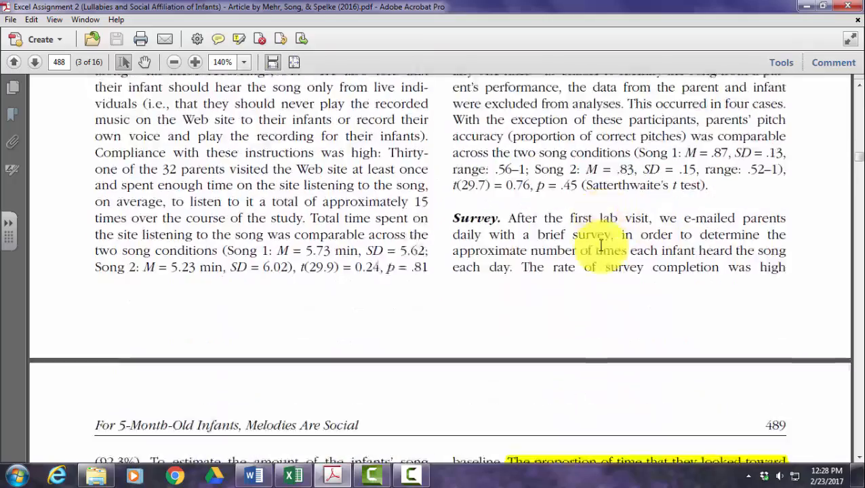
pyautogui.scroll(-10, 600, 254)
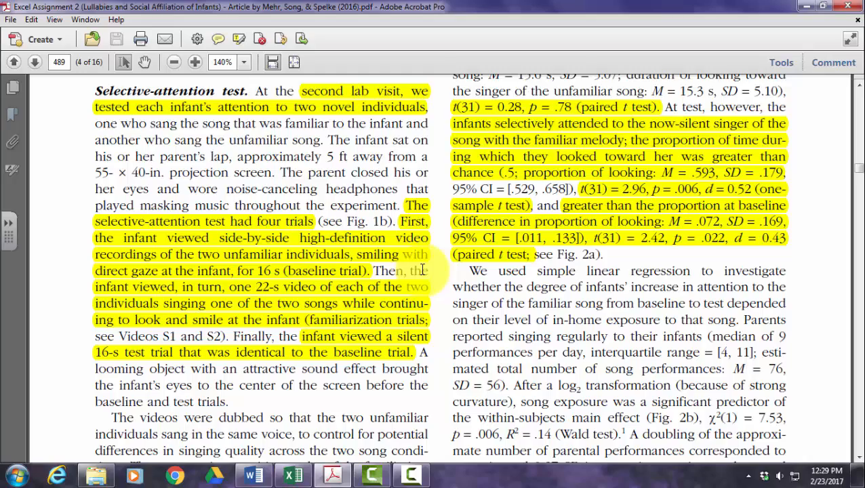
pyautogui.scroll(5, 515, 285)
pyautogui.scroll(-4, 609, 308)
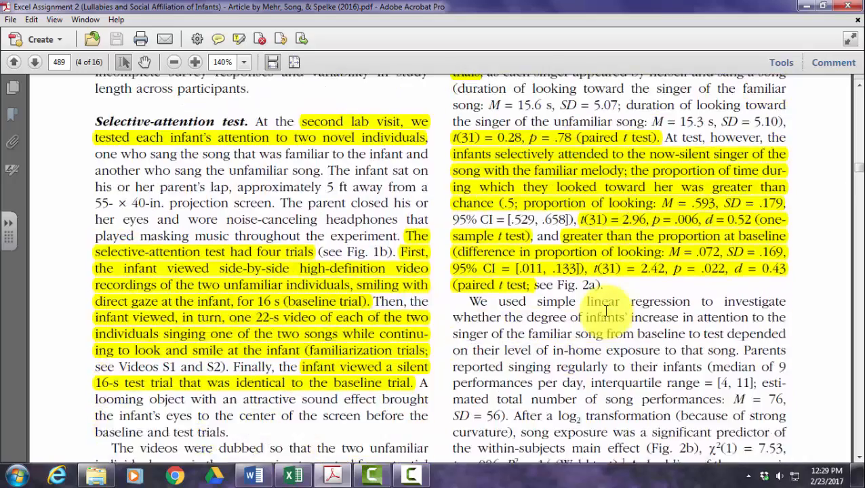
pyautogui.scroll(-3, 605, 310)
pyautogui.scroll(-2, 605, 310)
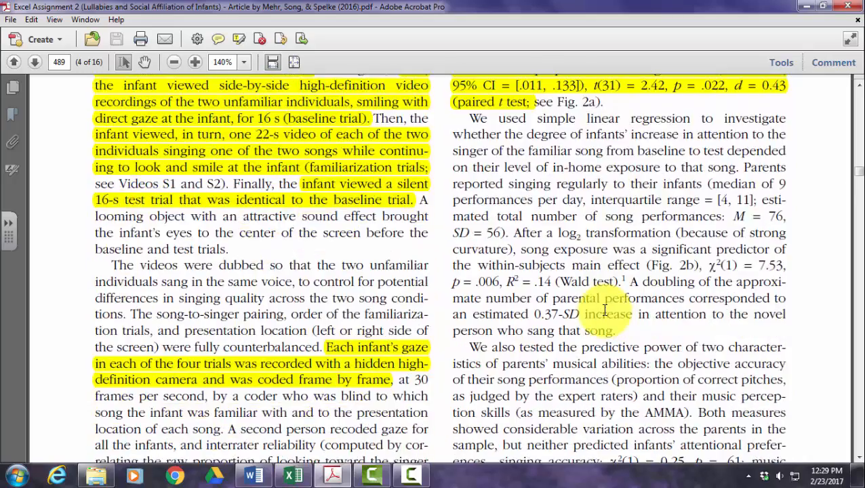
pyautogui.scroll(4, 644, 312)
pyautogui.scroll(5, 652, 313)
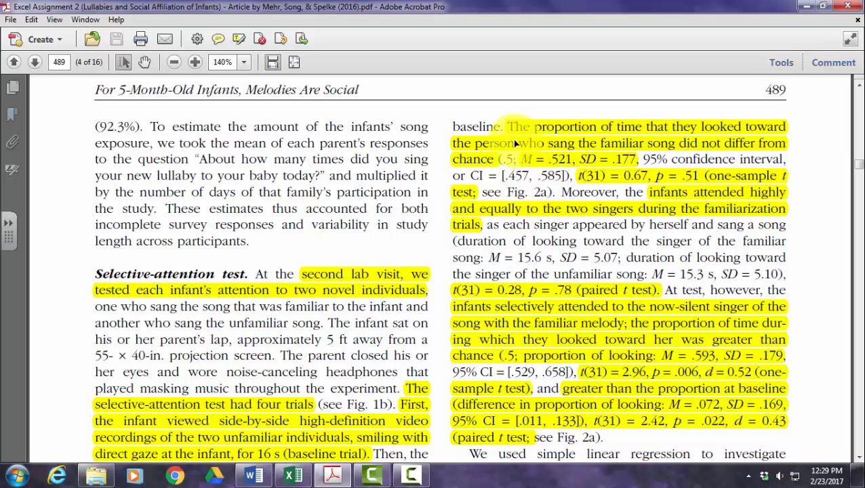
# - Switch back to the assignment in Word and read question 1 on the one-sample t-test with its sub-questions a to e
pyautogui.click(264, 478)
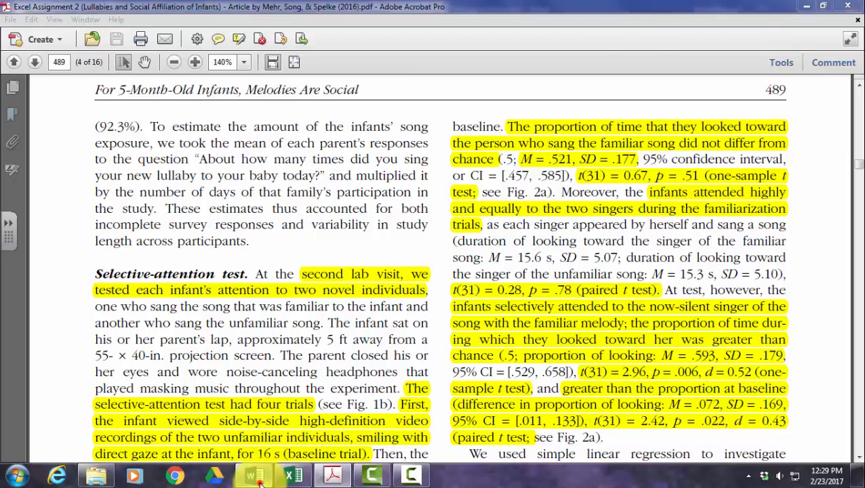
pyautogui.click(321, 324)
pyautogui.scroll(-3, 317, 321)
pyautogui.scroll(-7, 325, 322)
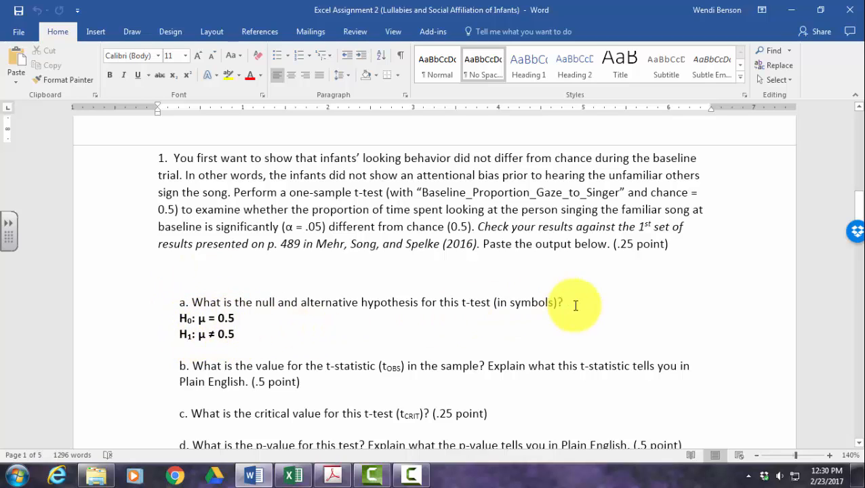
pyautogui.scroll(-2, 578, 299)
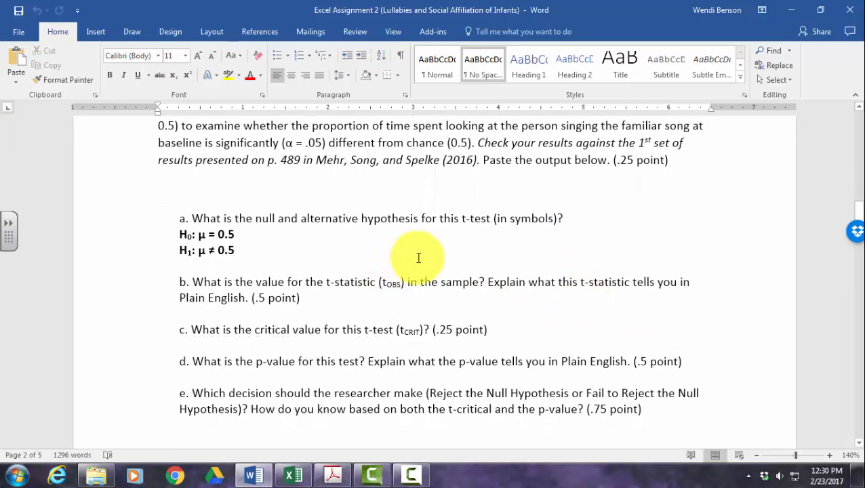
pyautogui.scroll(1, 414, 256)
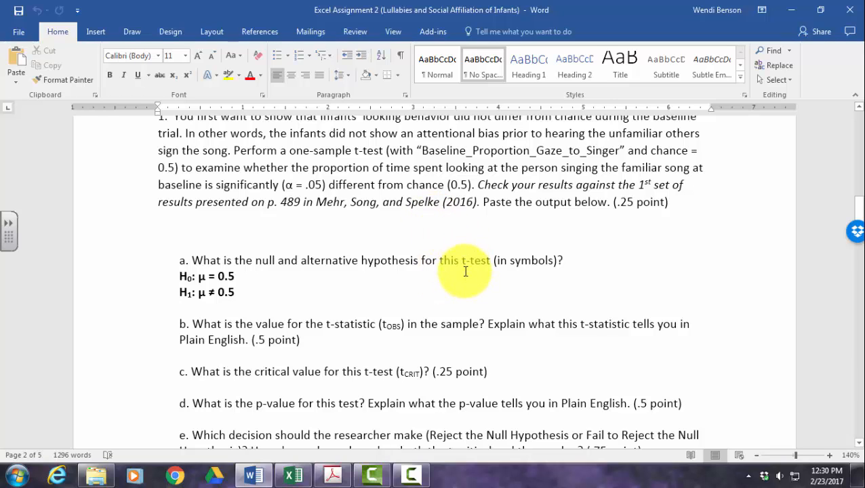
pyautogui.scroll(1, 462, 264)
pyautogui.scroll(1, 461, 257)
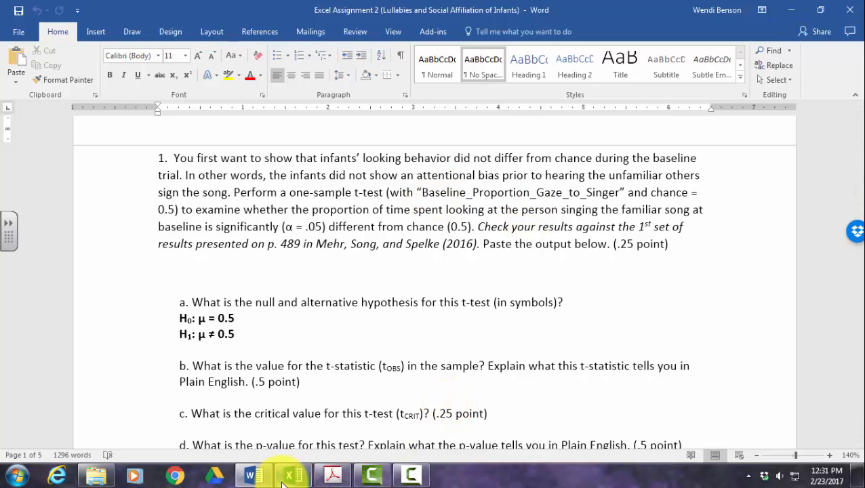
# - Switch to the Excel data workbook and insert a column headed "Chance" directly after Baseline_Proportion_Gaze_to_Singer
pyautogui.moveTo(282, 482)
pyautogui.click(302, 407)
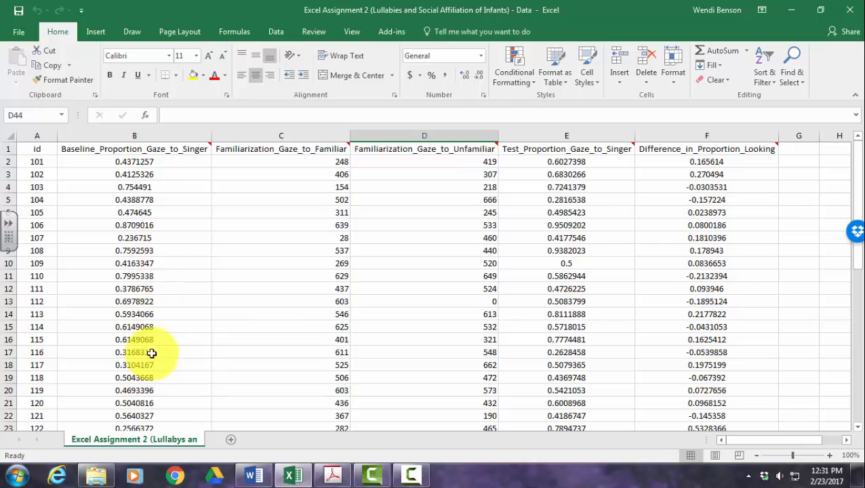
pyautogui.rightClick(256, 135)
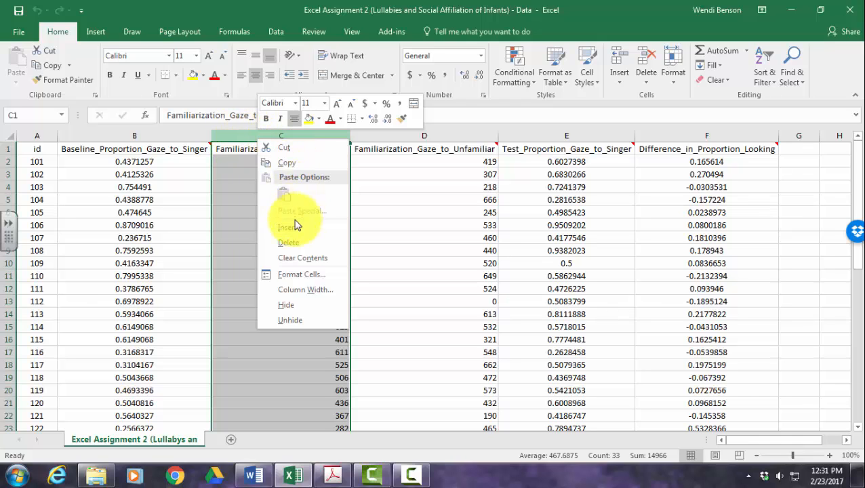
pyautogui.click(292, 227)
pyautogui.click(260, 149)
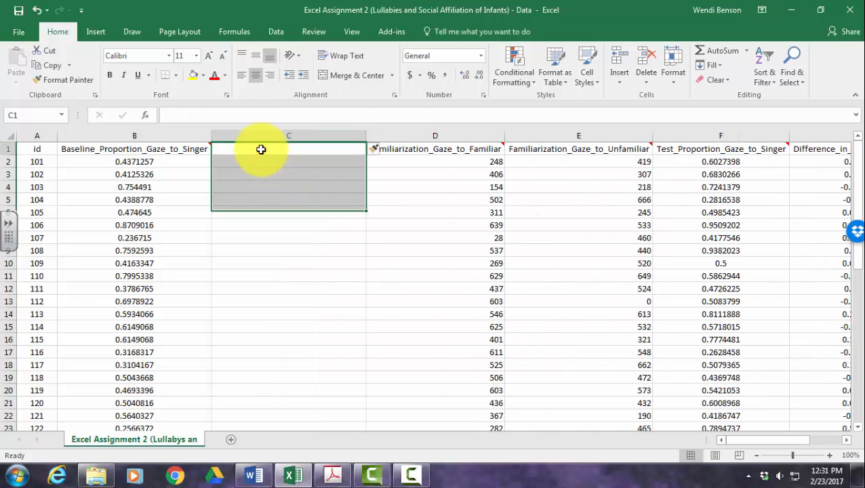
pyautogui.write('Chance')
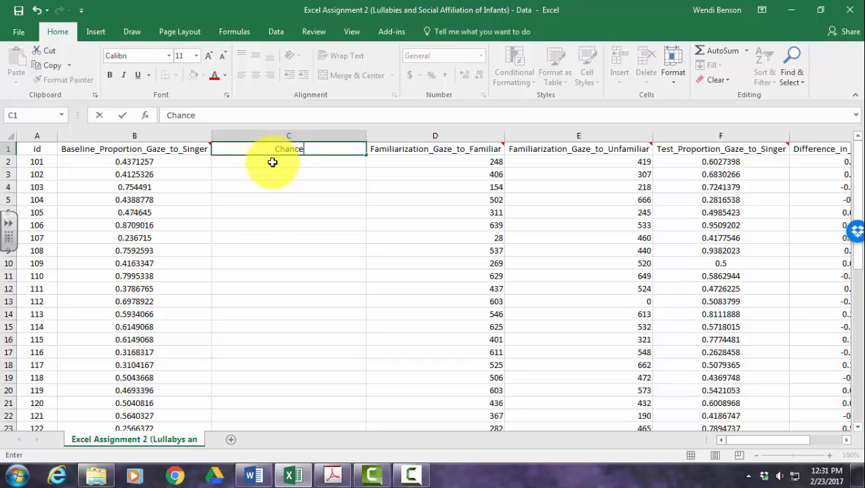
# - Enter .5 in each of the first three data cells of the Chance column, C2 to C4
pyautogui.click(272, 160)
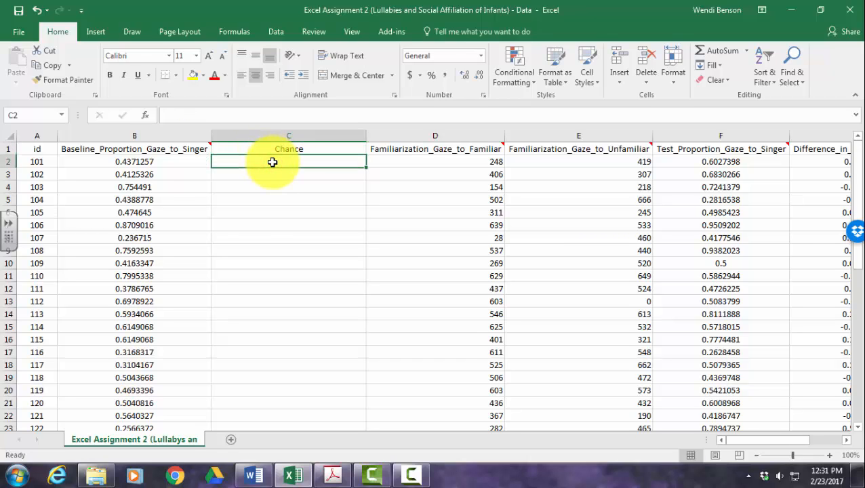
pyautogui.write('.5')
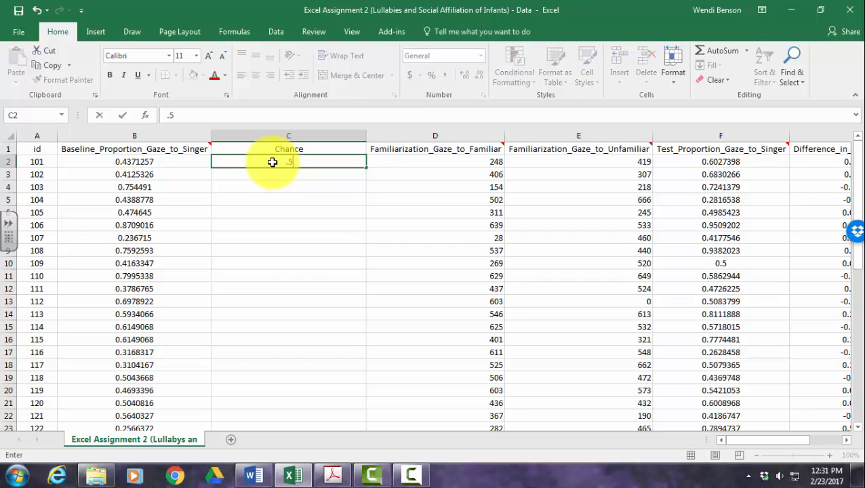
pyautogui.press('Return')
pyautogui.write('.5')
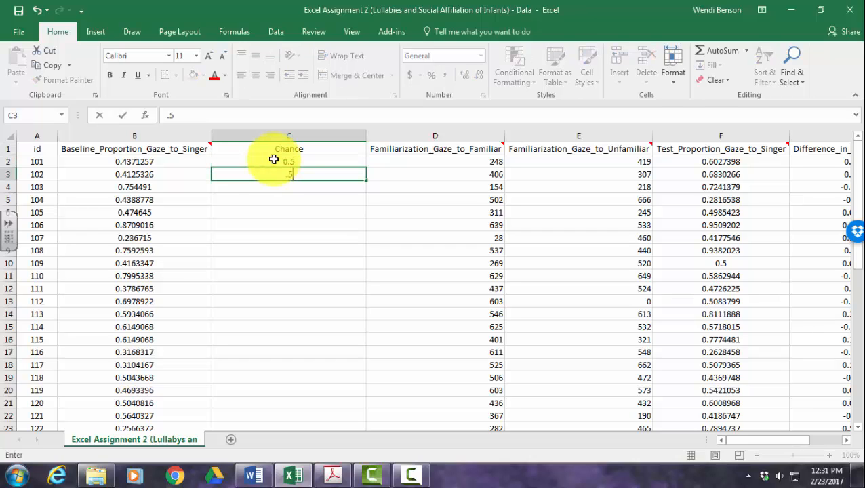
pyautogui.press('Return')
pyautogui.write('.5')
pyautogui.press('Return')
# - Fill the 0.5 value from C2 down the Chance column to row 33, the last participant
pyautogui.click(305, 161)
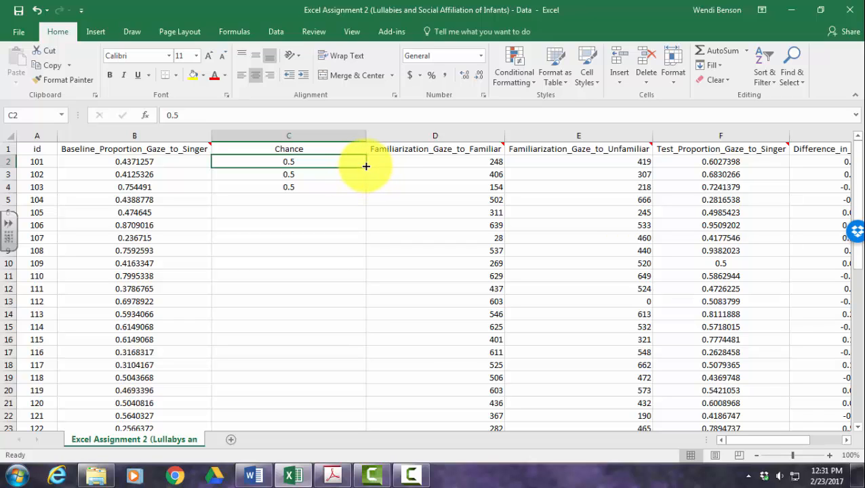
pyautogui.moveTo(366, 166); pyautogui.dragTo(351, 409)
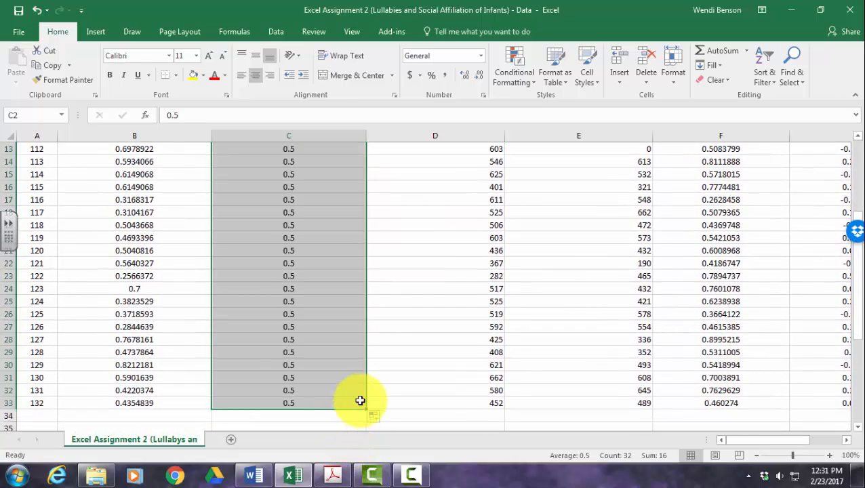
pyautogui.scroll(4, 359, 400)
pyautogui.click(438, 299)
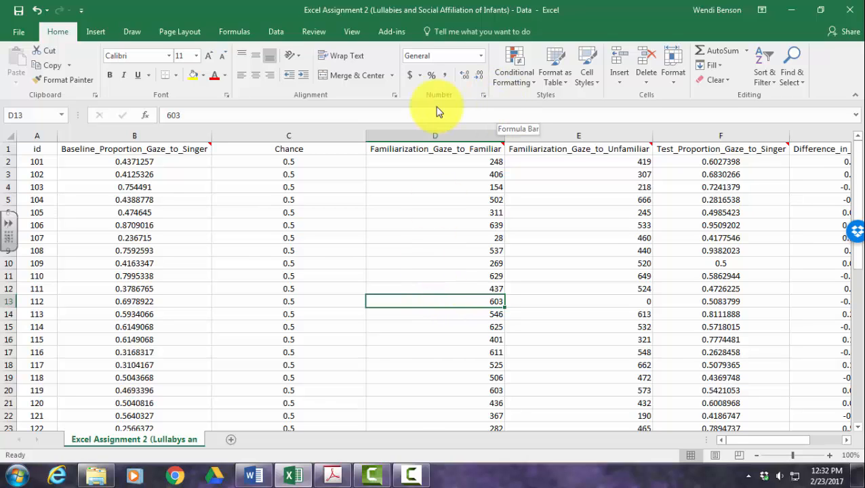
# - Enable the Analysis ToolPak add-in through the Excel options
pyautogui.click(21, 31)
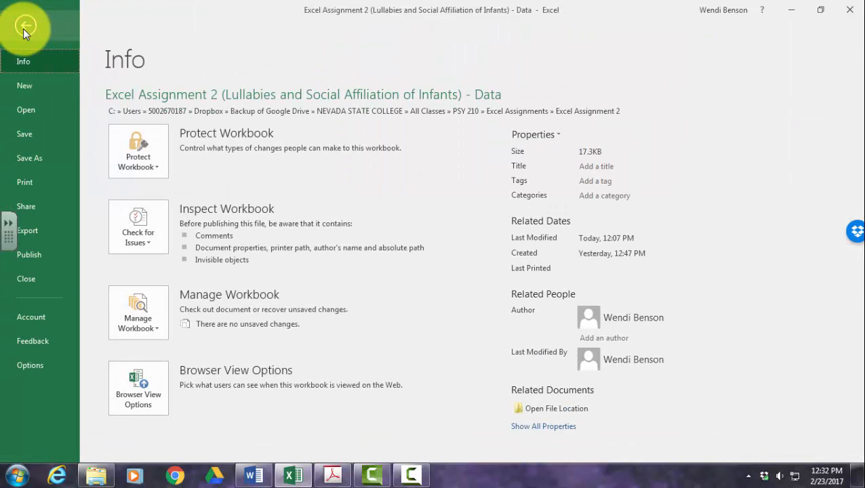
pyautogui.click(31, 366)
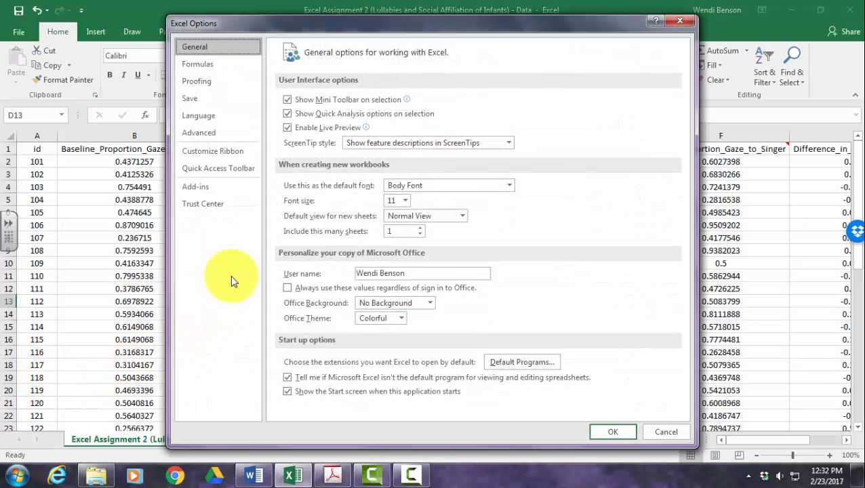
pyautogui.click(221, 193)
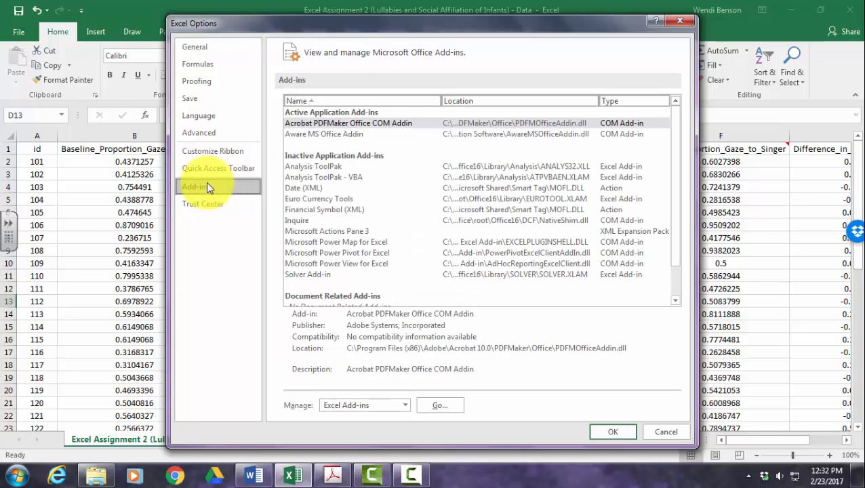
pyautogui.click(338, 170)
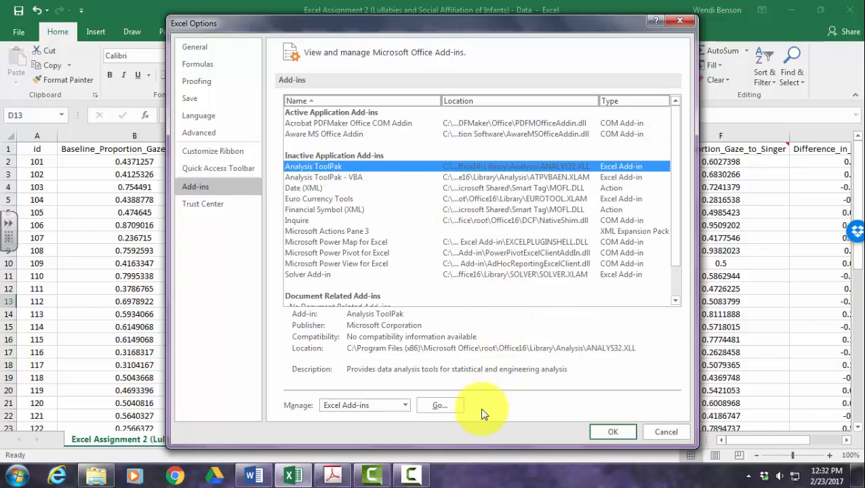
pyautogui.click(434, 405)
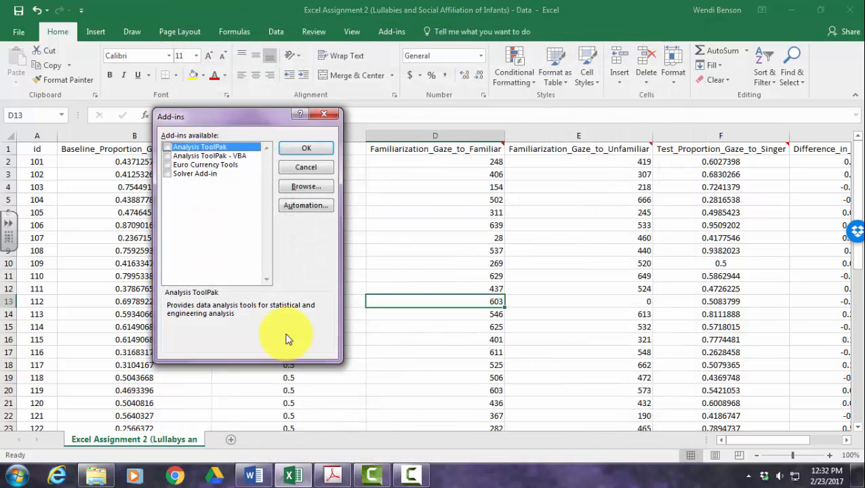
pyautogui.click(169, 148)
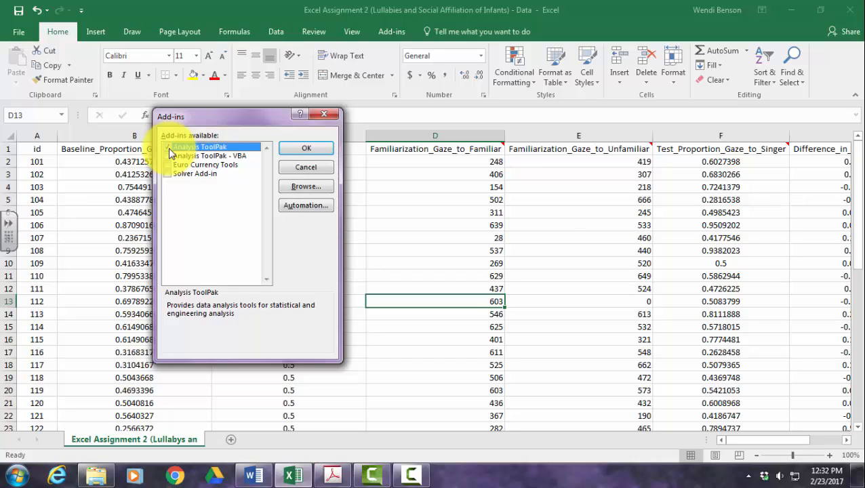
pyautogui.click(316, 150)
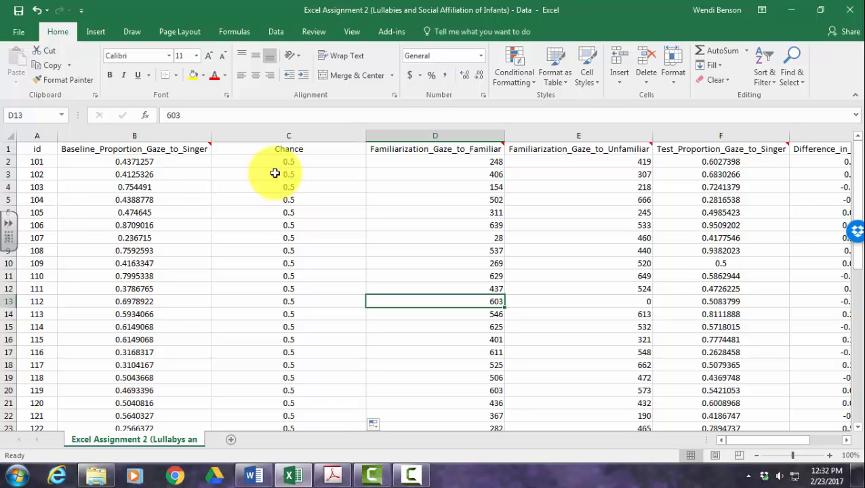
# - Start the t-Test: Two-Sample Assuming Unequal Variances tool from the Data Analysis tools
pyautogui.click(275, 33)
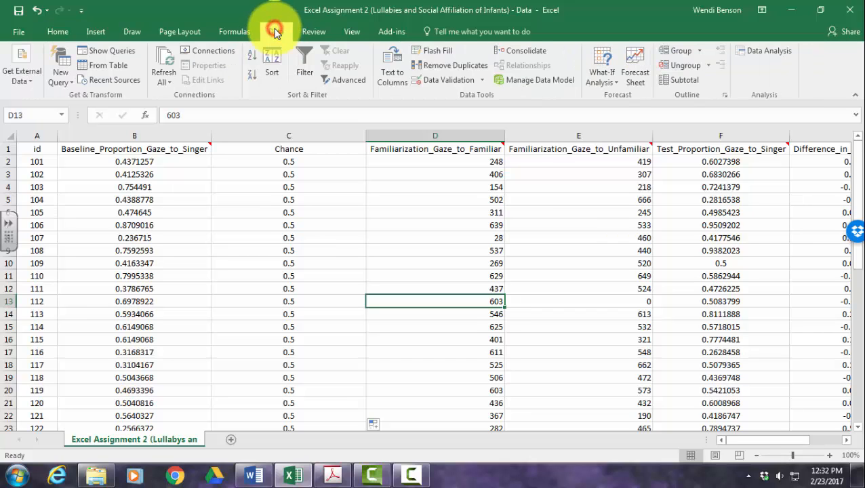
pyautogui.click(771, 54)
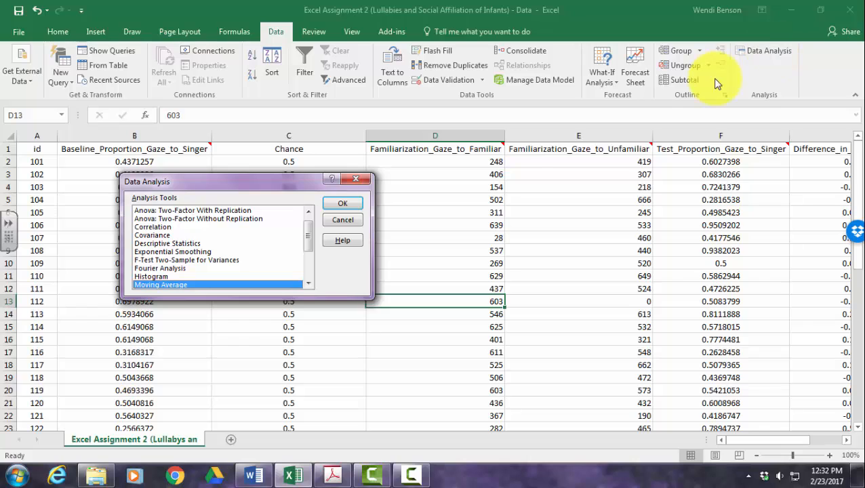
pyautogui.scroll(-3, 247, 232)
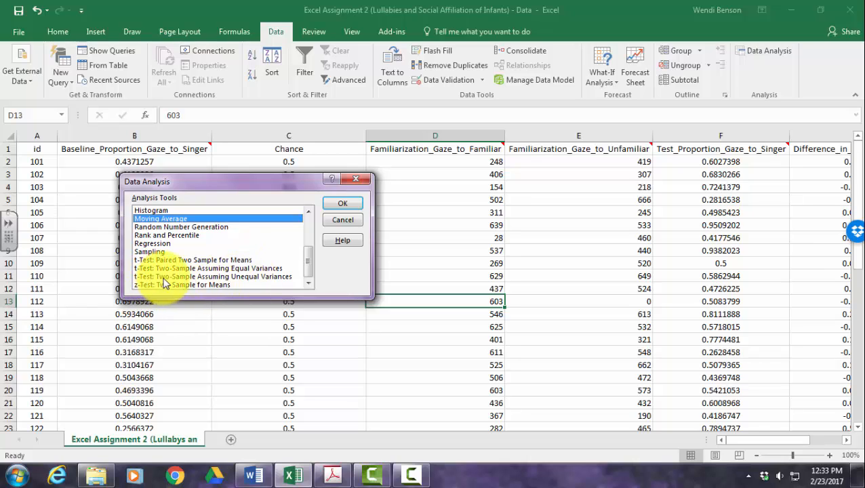
pyautogui.click(257, 278)
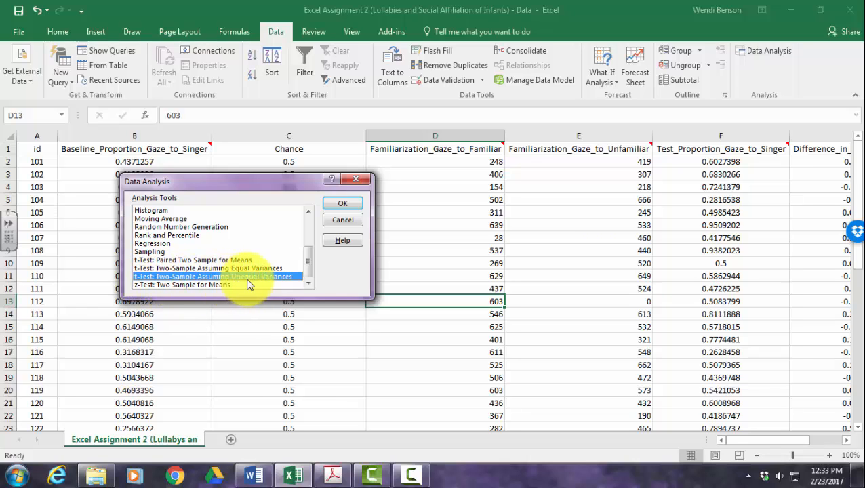
pyautogui.click(350, 202)
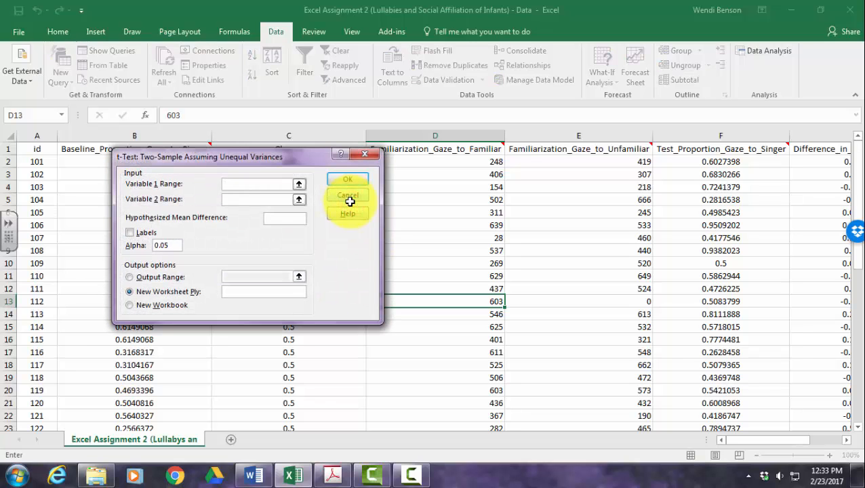
# - Set the t-test's Variable 1 Range to $B$1:$B$33 and Variable 2 Range to $C$1:$C$33, with Labels enabled
pyautogui.moveTo(288, 157); pyautogui.dragTo(535, 131)
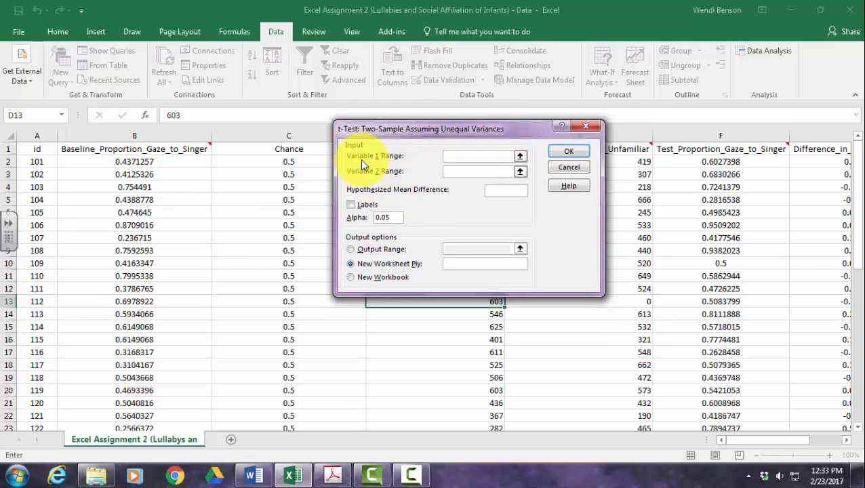
pyautogui.moveTo(147, 148); pyautogui.dragTo(149, 402)
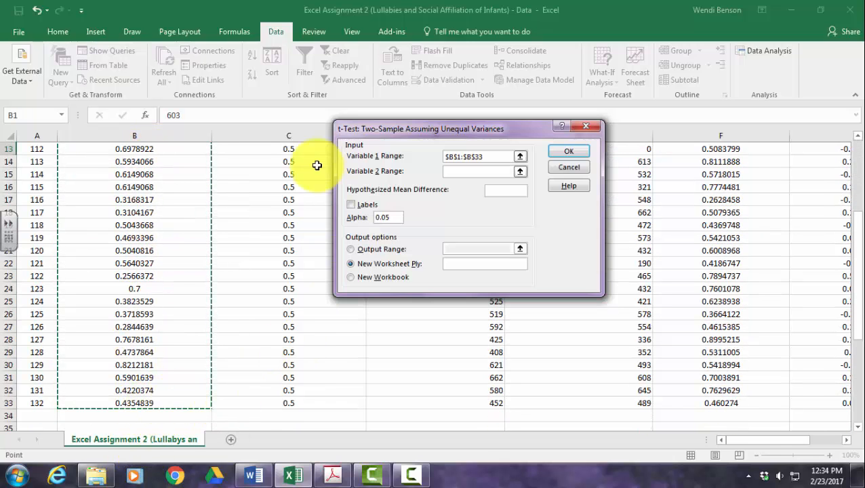
pyautogui.scroll(4, 290, 228)
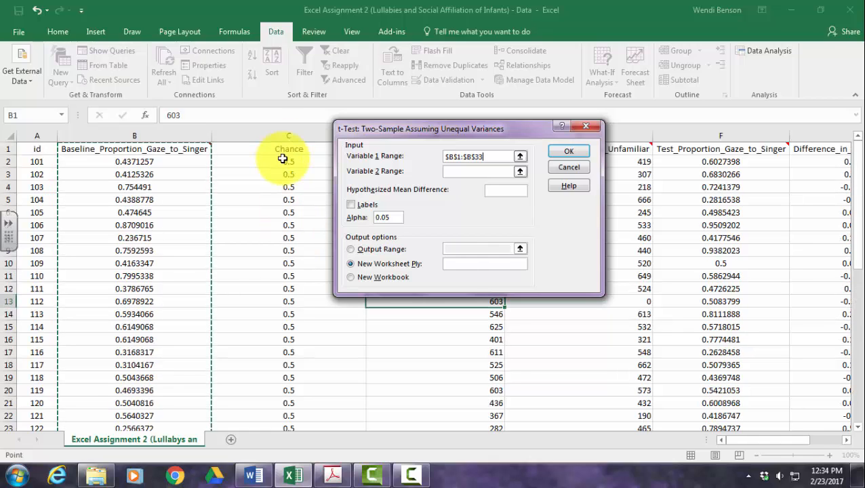
pyautogui.click(455, 172)
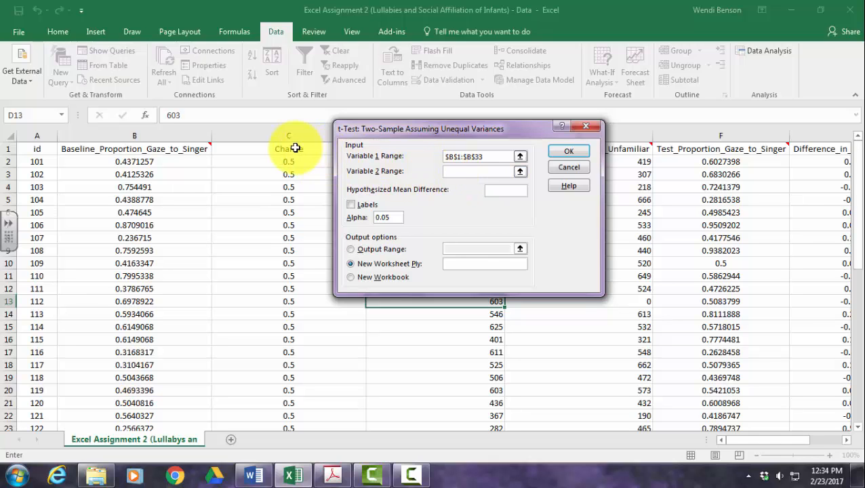
pyautogui.moveTo(295, 148); pyautogui.dragTo(285, 402)
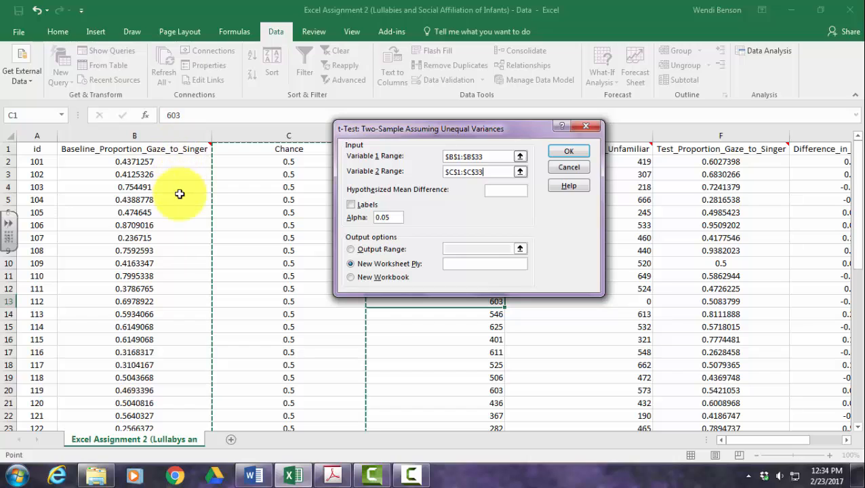
pyautogui.click(349, 204)
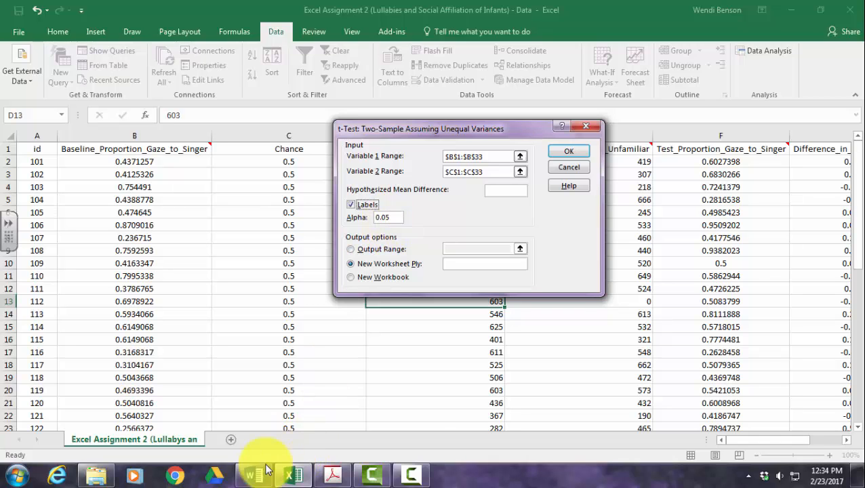
# - Check the significance level for question 1 in the Word assignment and return to the t-test settings in Excel
pyautogui.moveTo(255, 474)
pyautogui.click(273, 421)
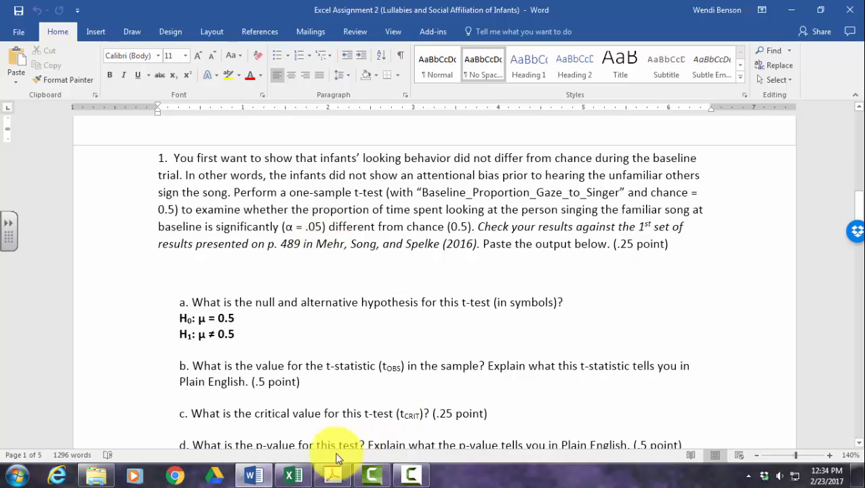
pyautogui.click(295, 475)
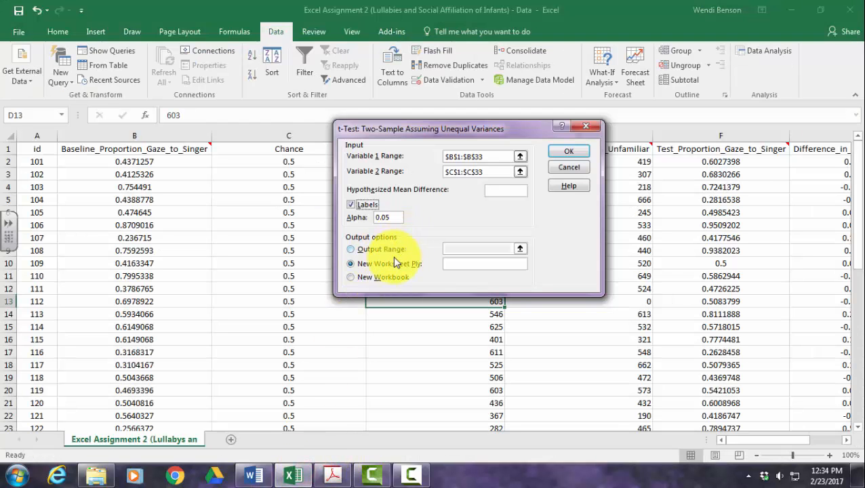
# - Send the output to a new worksheet named "Baseline VS Chance" and run the t-test
pyautogui.click(455, 264)
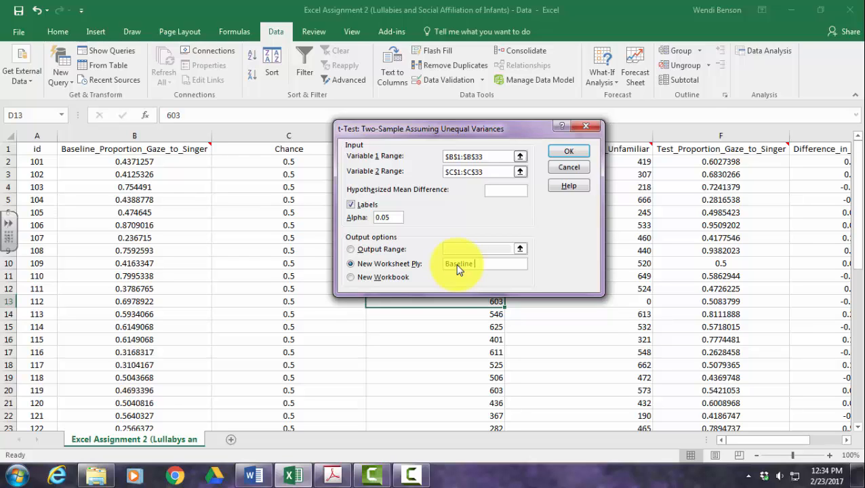
pyautogui.write('Baseline VS Chance')
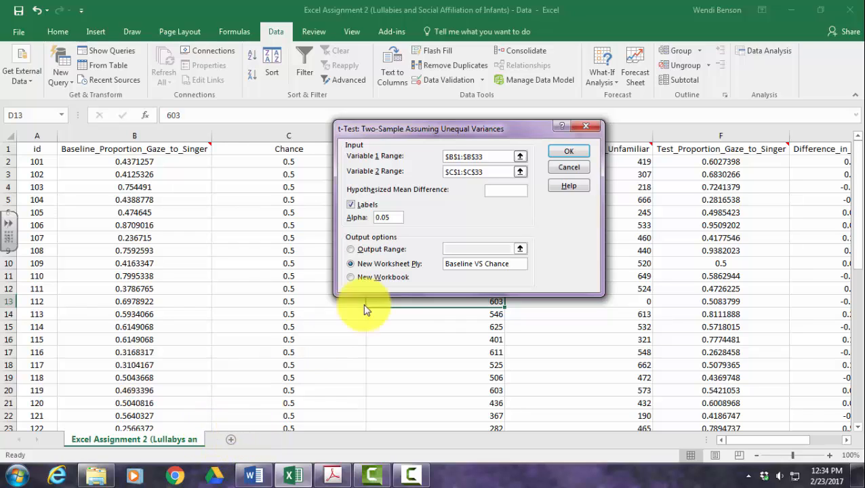
pyautogui.click(578, 153)
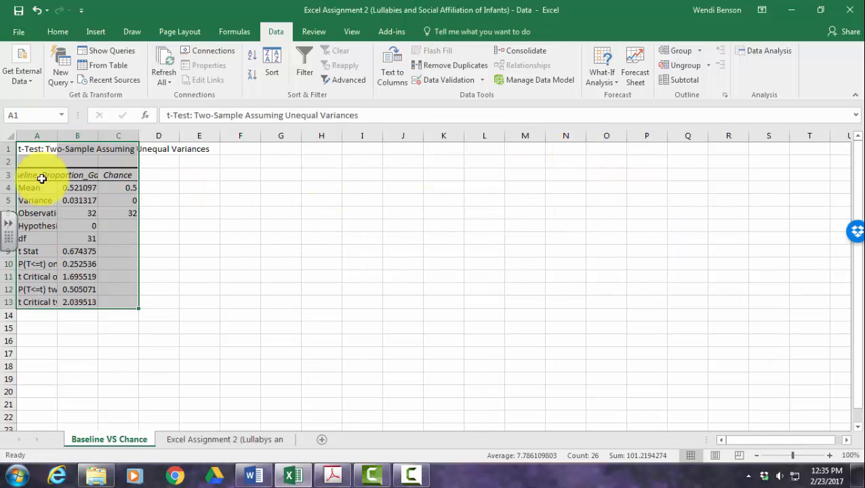
# - Autofit columns A, B and C of the t-test output to their contents
pyautogui.doubleClick(55, 134)
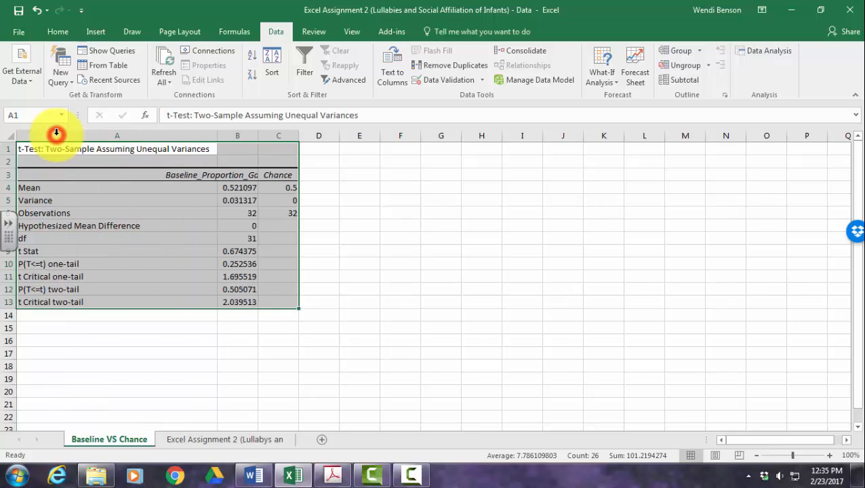
pyautogui.doubleClick(259, 129)
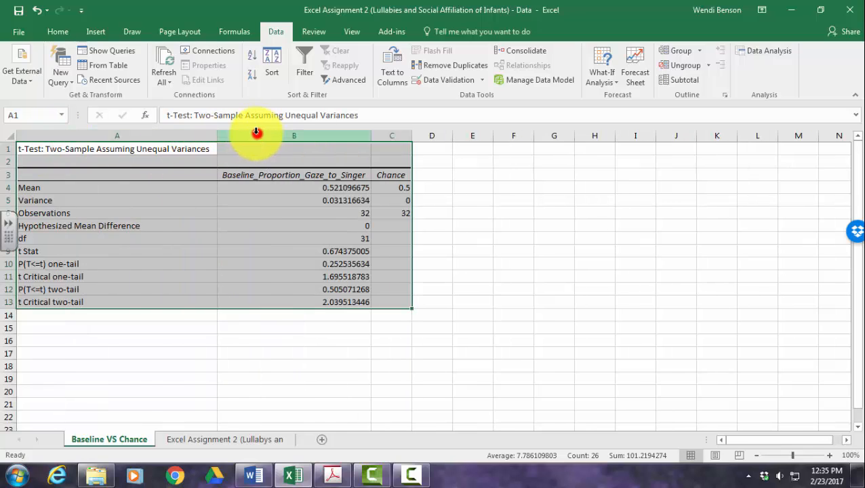
pyautogui.doubleClick(412, 138)
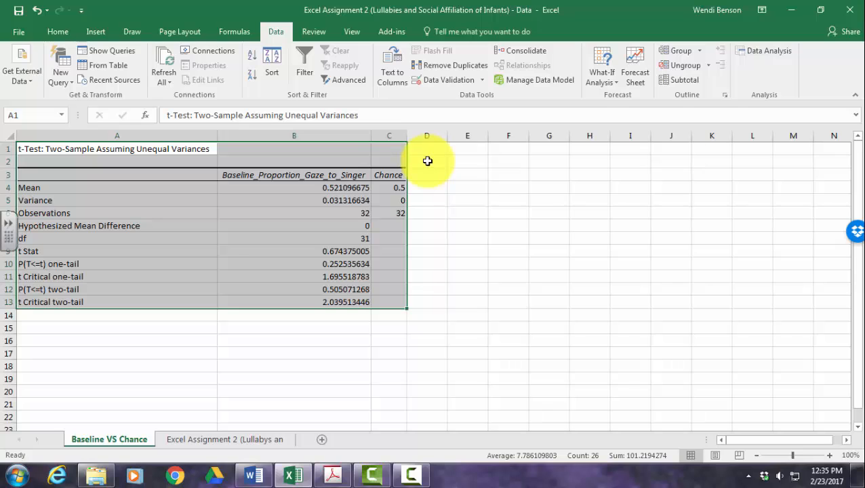
pyautogui.click(476, 262)
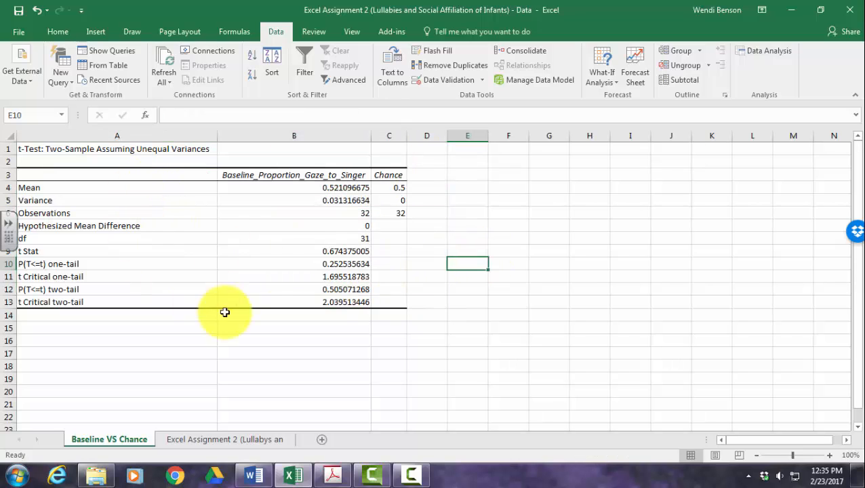
# - Switch to the Word assignment, review questions 1a to 1e and highlight the null hypothesis under question a
pyautogui.moveTo(247, 473)
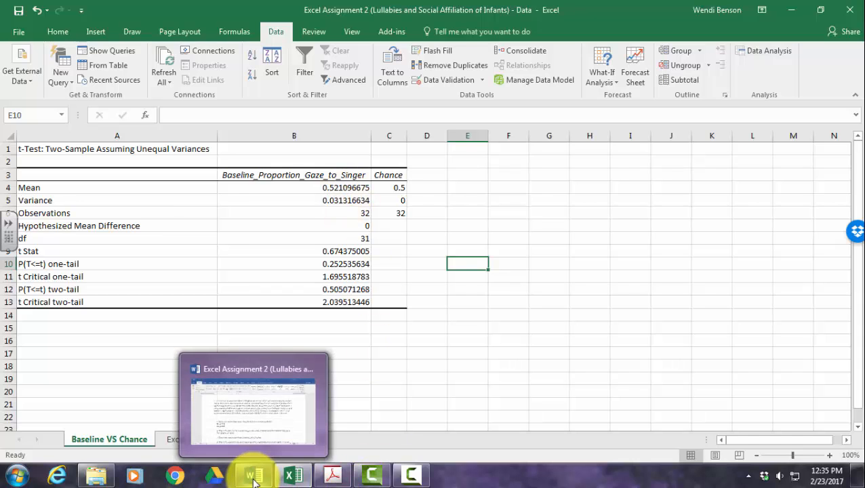
pyautogui.click(274, 417)
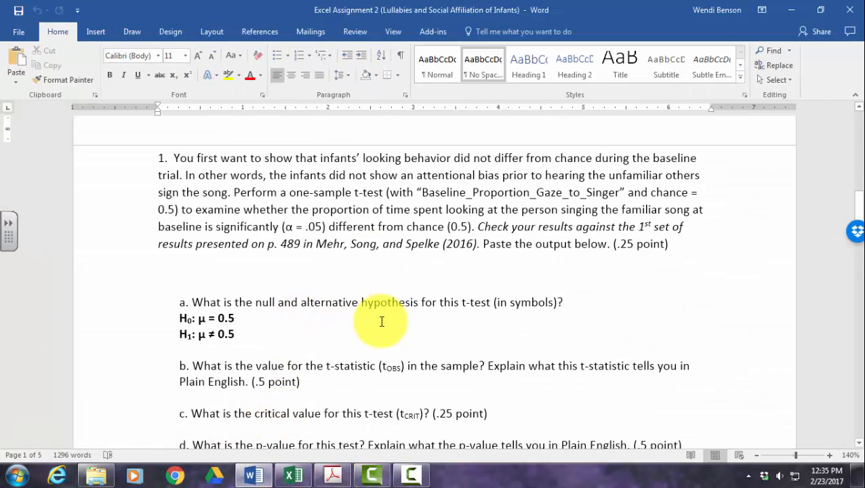
pyautogui.scroll(-3, 383, 325)
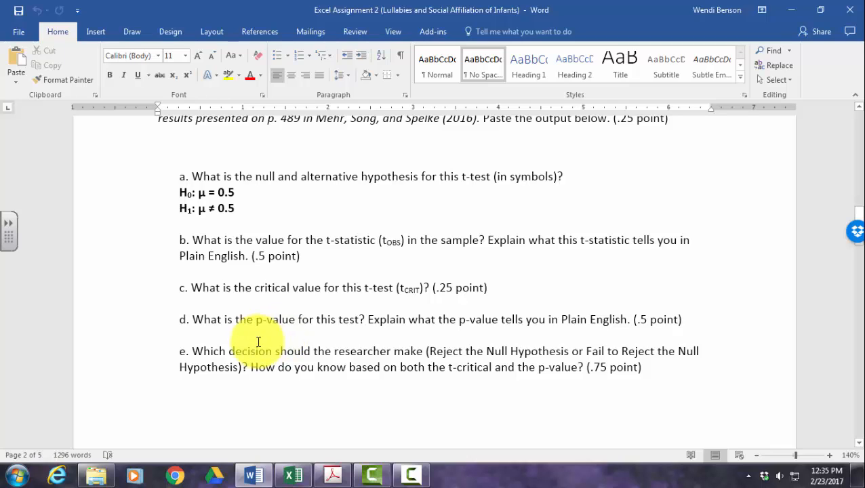
pyautogui.moveTo(178, 193); pyautogui.dragTo(255, 193)
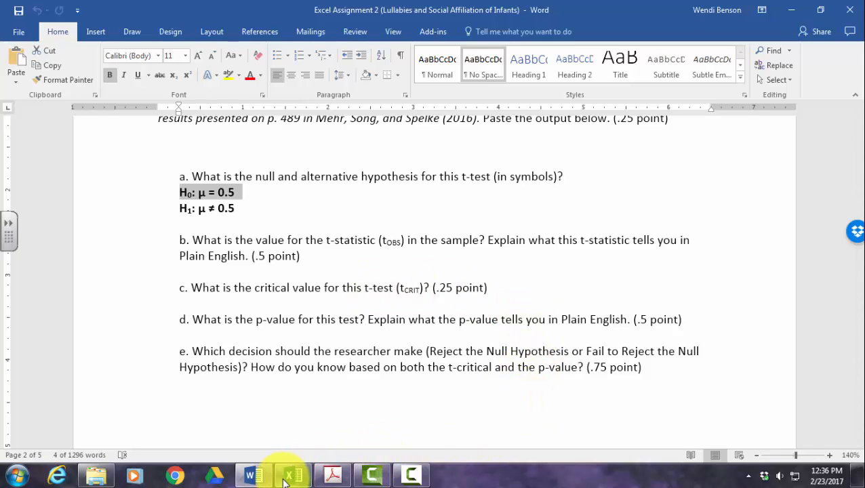
# - Switch back to the t-test output in Excel and select the mean of Baseline_Proportion_Gaze_to_Singer in B4
pyautogui.moveTo(285, 477)
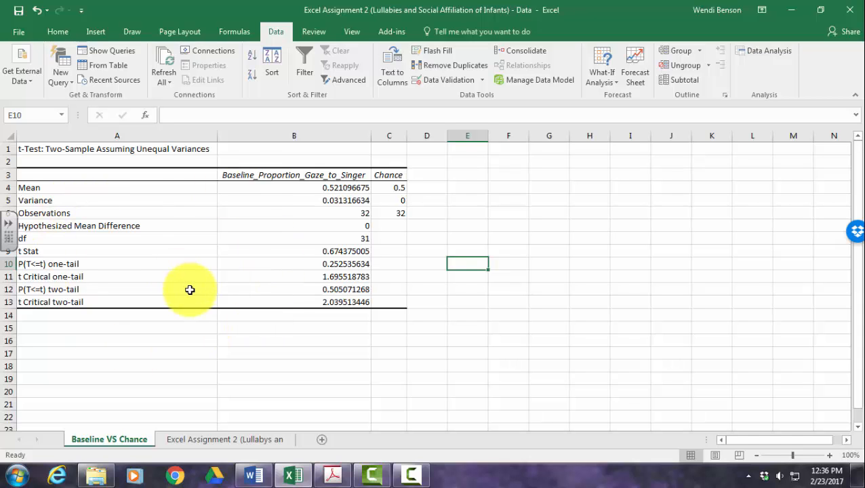
pyautogui.keyDown('ctrl'); pyautogui.scroll(3, 189, 289); pyautogui.keyUp('ctrl')
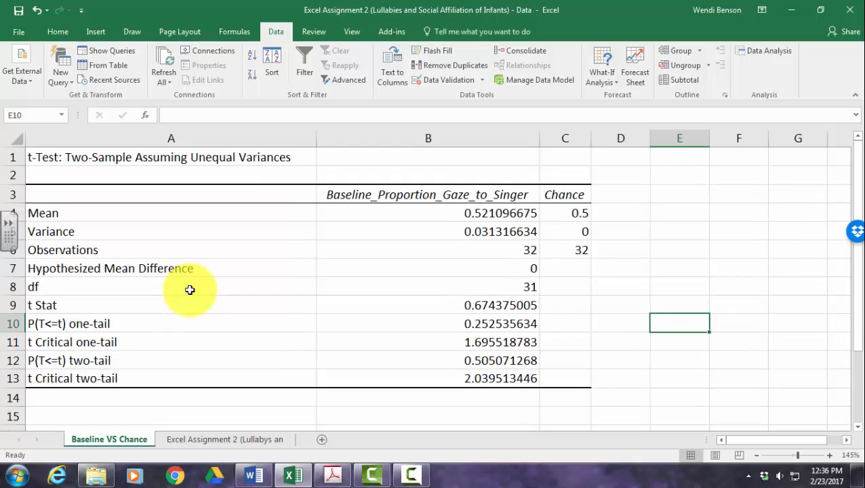
pyautogui.keyDown('ctrl'); pyautogui.scroll(1, 189, 289); pyautogui.keyUp('ctrl')
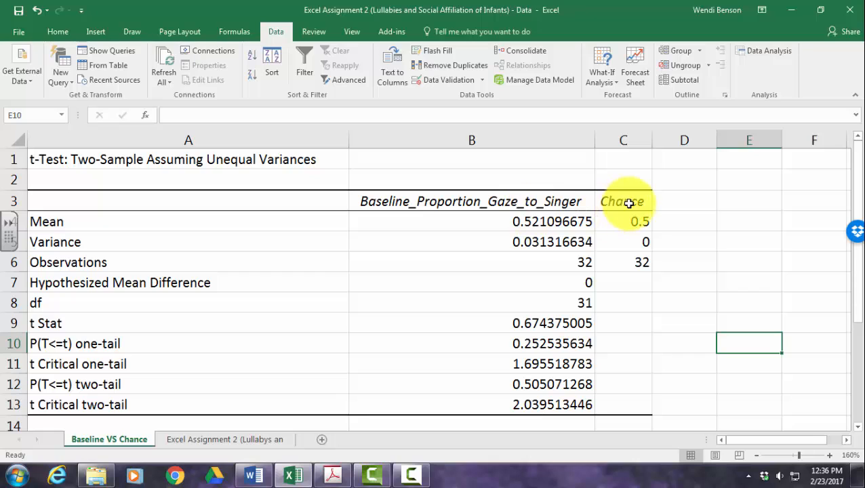
pyautogui.click(544, 223)
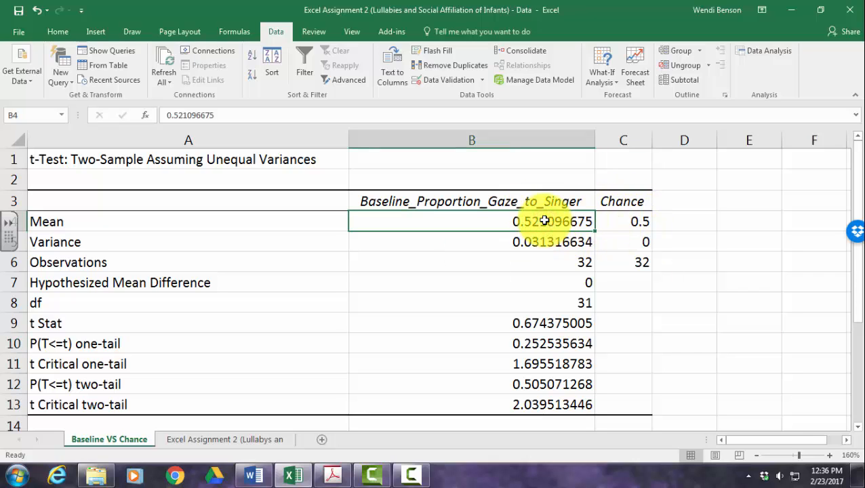
# - Calculate the baseline standard deviation in E5 as the square root of the variance in B5
pyautogui.click(537, 245)
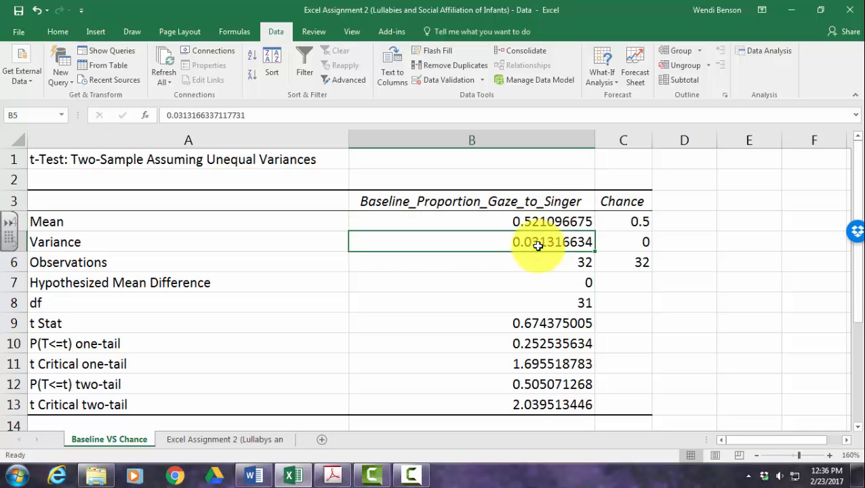
pyautogui.click(728, 244)
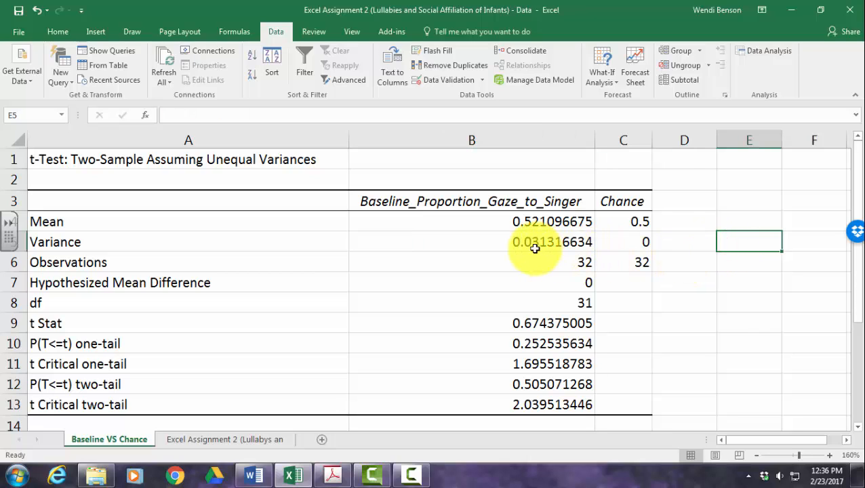
pyautogui.write('=sr')
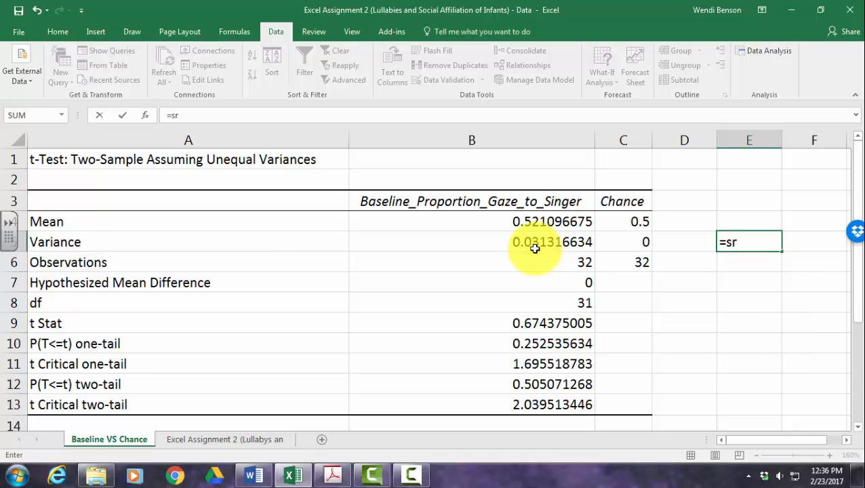
pyautogui.press('BackSpace')
pyautogui.write('q')
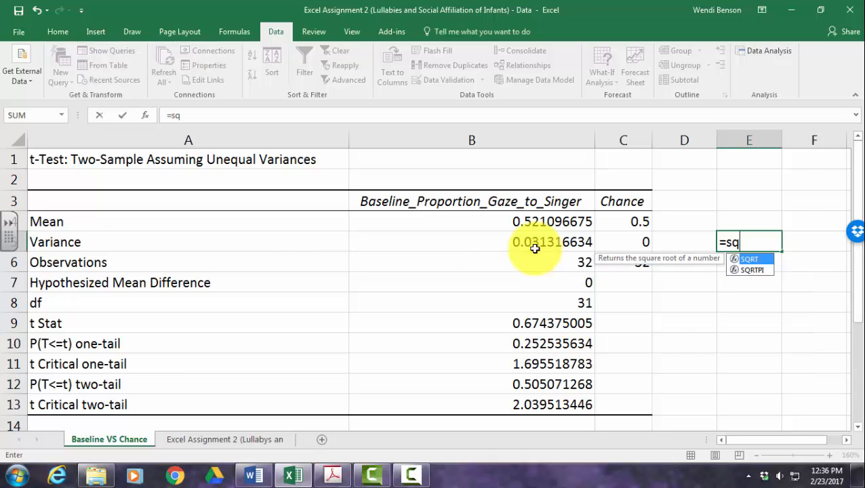
pyautogui.doubleClick(751, 260)
pyautogui.click(546, 242)
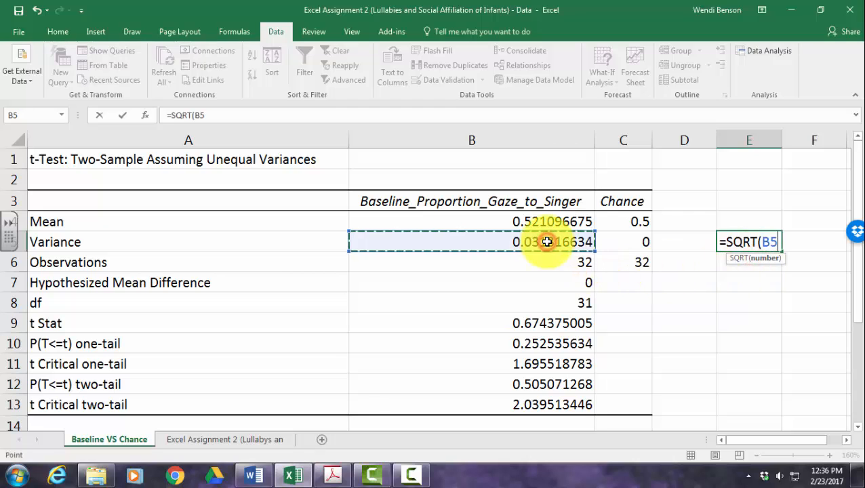
pyautogui.press('Return')
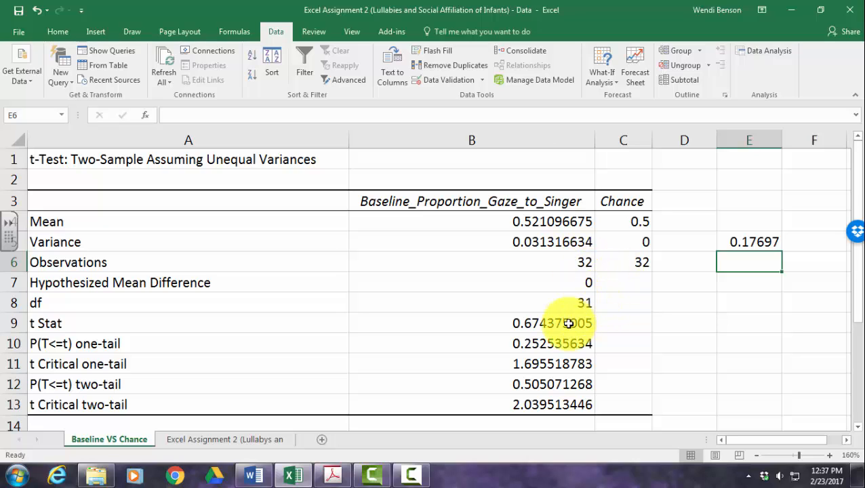
# - Examine the t Stat together with the one-tail and two-tail p and critical values in rows 9 to 13
pyautogui.moveTo(579, 324); pyautogui.dragTo(258, 399)
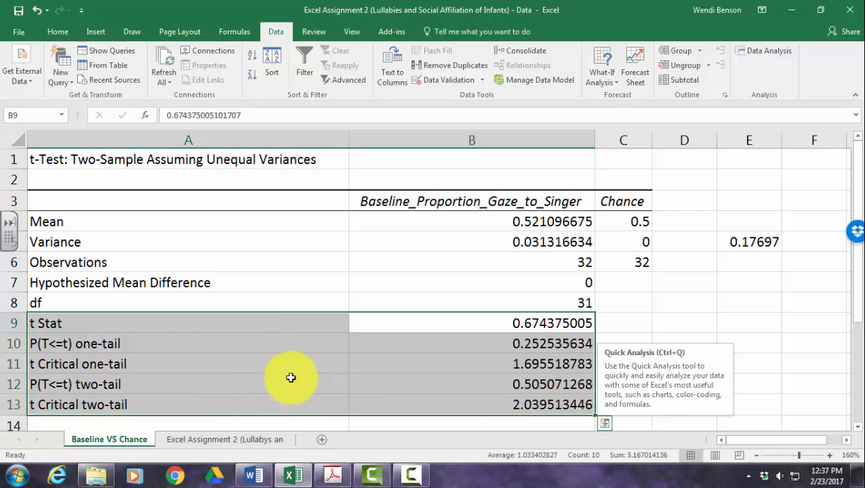
pyautogui.click(566, 321)
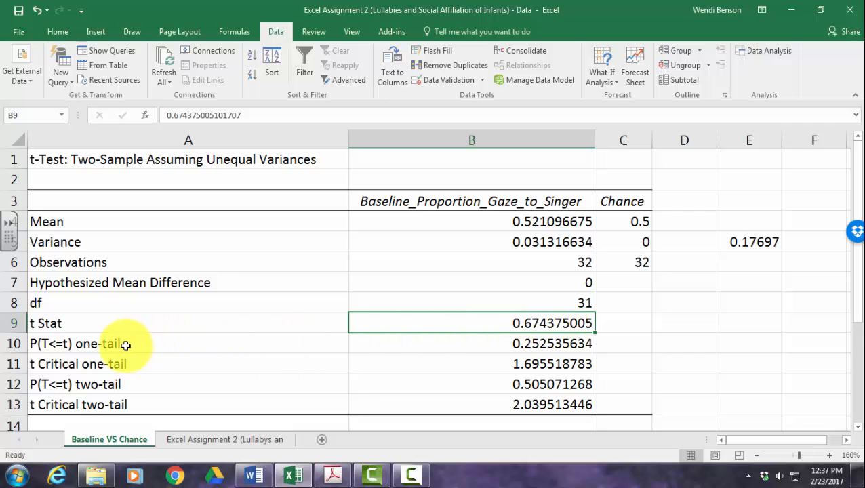
pyautogui.moveTo(126, 345); pyautogui.dragTo(532, 363)
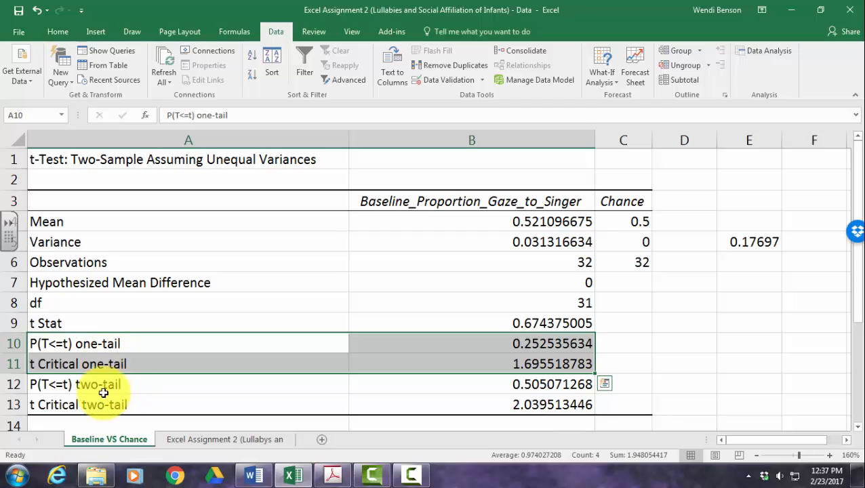
pyautogui.moveTo(103, 392); pyautogui.dragTo(512, 396)
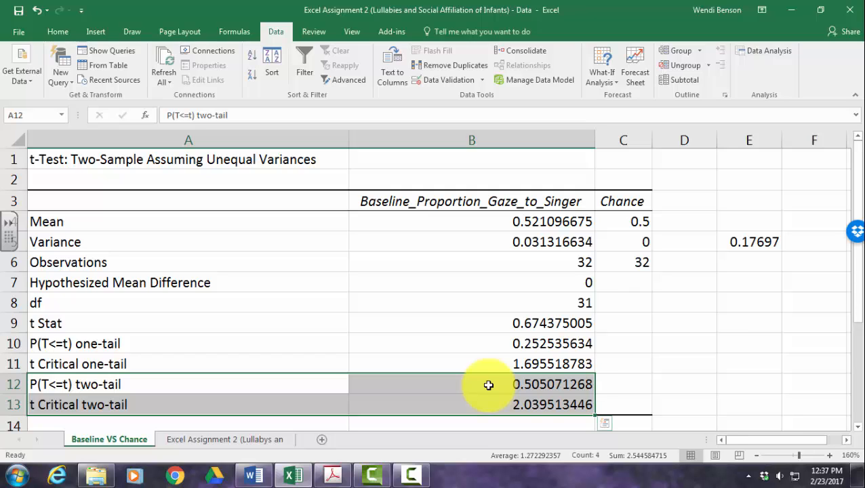
pyautogui.moveTo(513, 338); pyautogui.dragTo(517, 366)
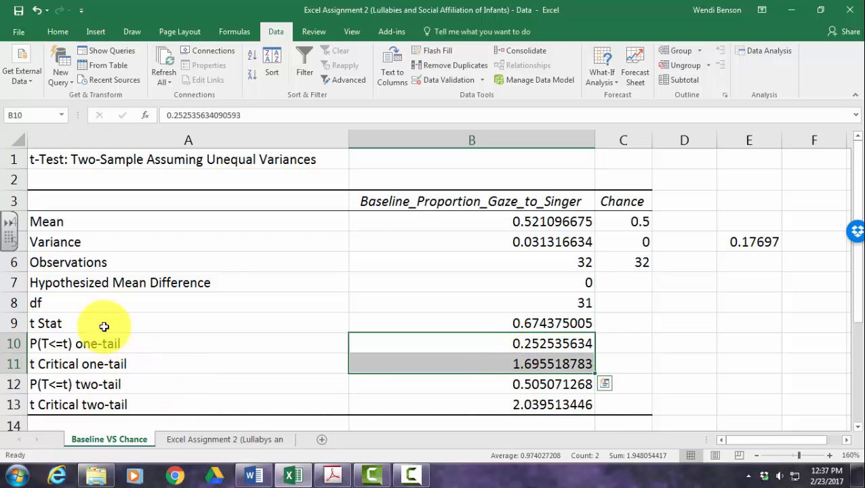
pyautogui.click(481, 323)
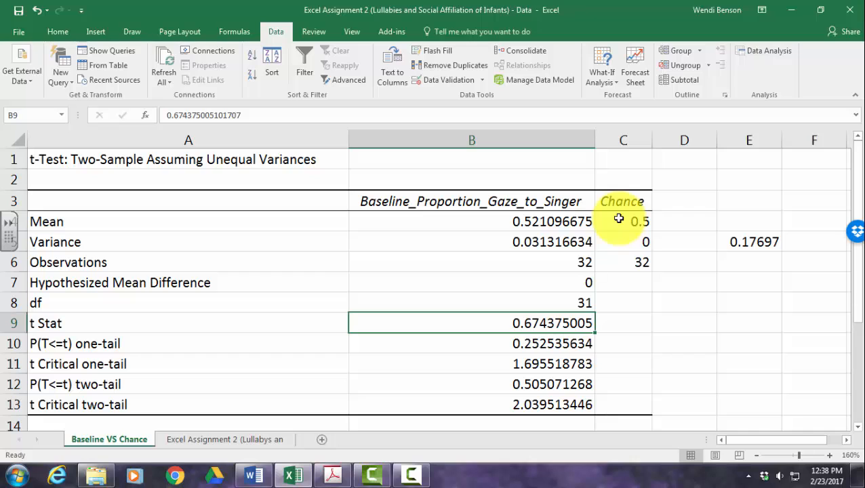
# - Review the two-tail results and compare the baseline mean in B4 with the chance mean in C4, ending on the two-tail p value in B12
pyautogui.click(151, 385)
pyautogui.moveTo(314, 388); pyautogui.dragTo(464, 396)
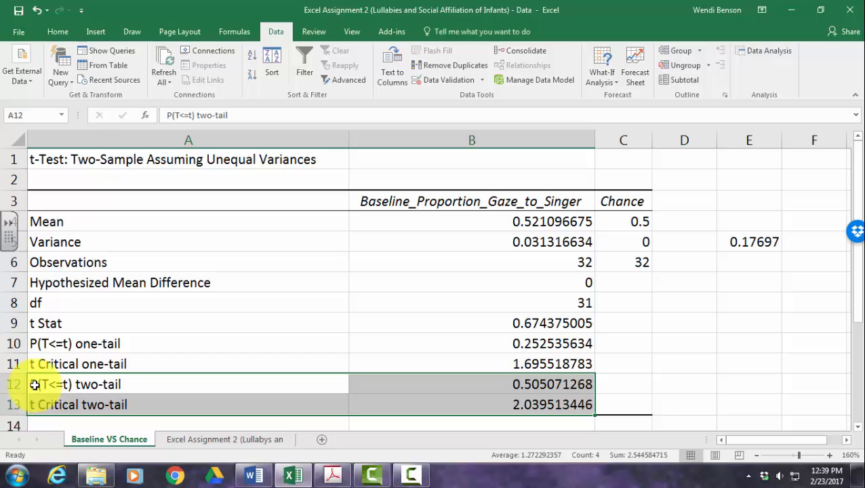
pyautogui.click(483, 384)
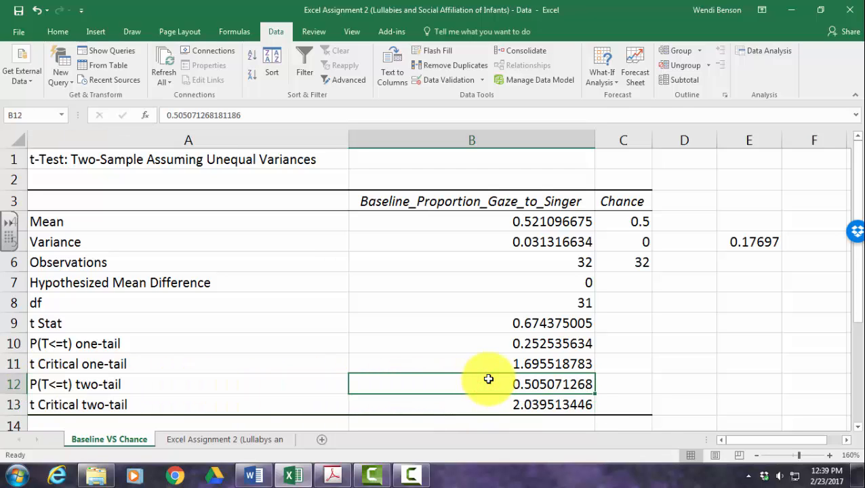
pyautogui.click(540, 221)
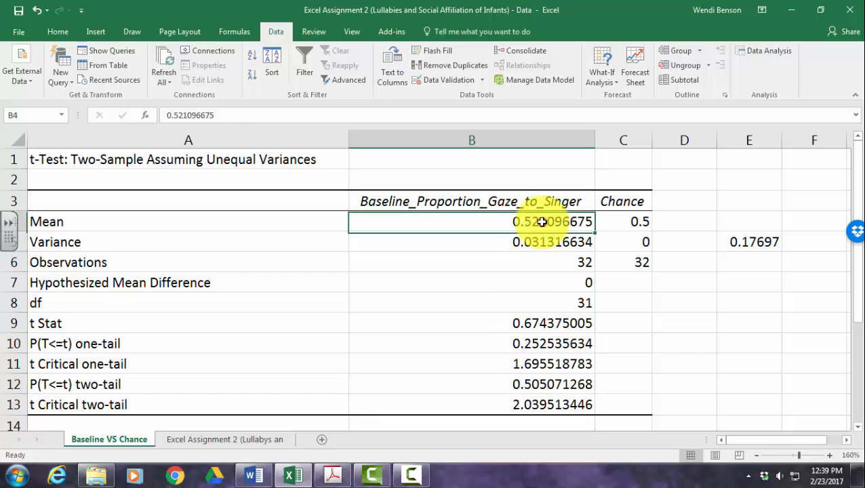
pyautogui.click(601, 224)
pyautogui.click(566, 219)
pyautogui.click(609, 221)
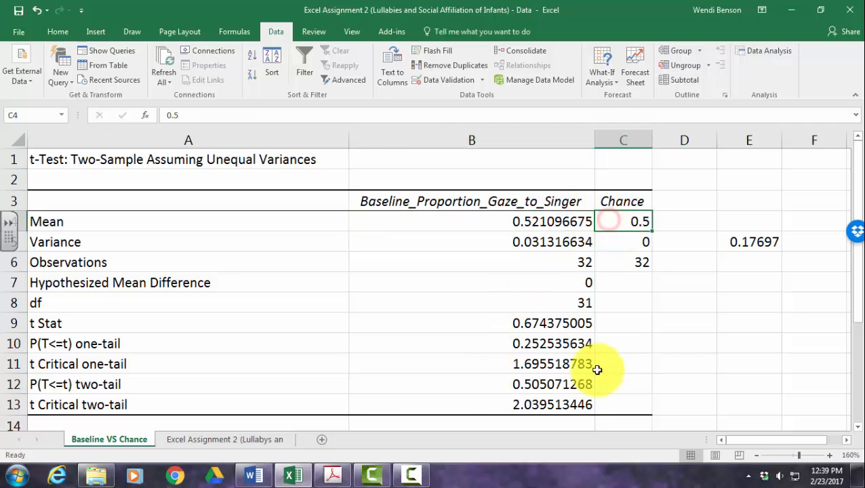
pyautogui.click(559, 379)
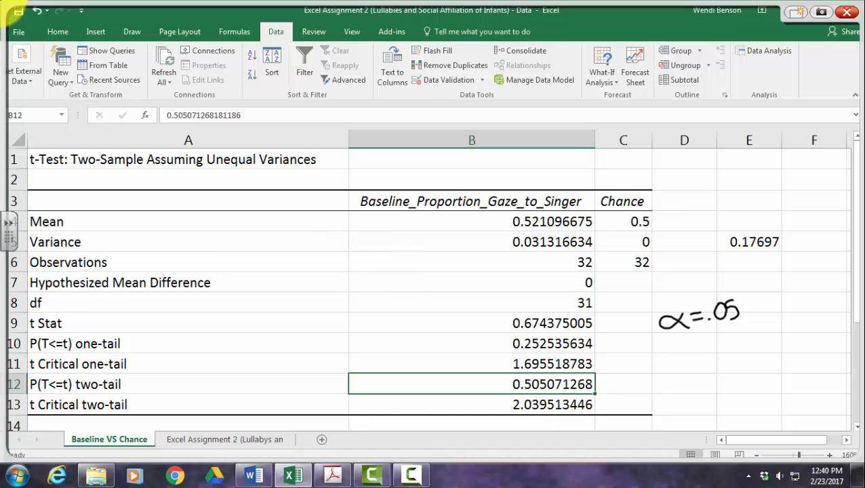
# - Handwrite the decision rule "p < α Reject Ho" beneath the "α = .05" note beside the t-test output
pyautogui.moveTo(639, 355)
pyautogui.mouseDown()
pyautogui.moveTo(644, 376)
pyautogui.moveTo(649, 354)
pyautogui.moveTo(642, 364)
pyautogui.moveTo(685, 346)
pyautogui.moveTo(709, 349)
pyautogui.moveTo(726, 332)
pyautogui.moveTo(748, 347)
pyautogui.moveTo(752, 330)
pyautogui.mouseUp()
pyautogui.moveTo(767, 318)
pyautogui.mouseDown()
pyautogui.moveTo(761, 330)
pyautogui.moveTo(767, 320)
pyautogui.mouseUp()
pyautogui.moveTo(763, 317)
pyautogui.mouseDown()
pyautogui.moveTo(789, 321)
pyautogui.moveTo(801, 310)
pyautogui.mouseUp()
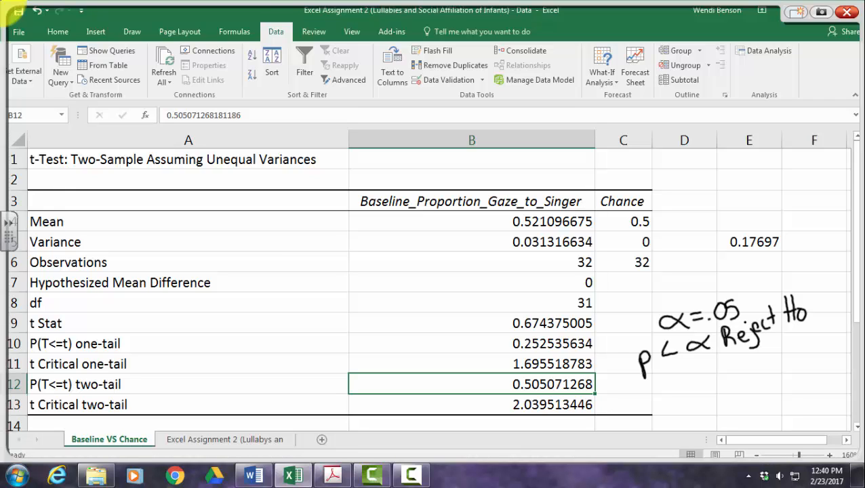
# - Handwrite the second decision rule "p > α Fail to Reject" beneath the first one
pyautogui.moveTo(660, 385); pyautogui.dragTo(662, 412)
pyautogui.moveTo(661, 386)
pyautogui.mouseDown()
pyautogui.moveTo(671, 396)
pyautogui.moveTo(726, 387)
pyautogui.moveTo(739, 383)
pyautogui.moveTo(744, 358)
pyautogui.moveTo(747, 369)
pyautogui.mouseUp()
pyautogui.moveTo(754, 367)
pyautogui.mouseDown()
pyautogui.moveTo(749, 378)
pyautogui.moveTo(775, 372)
pyautogui.mouseUp()
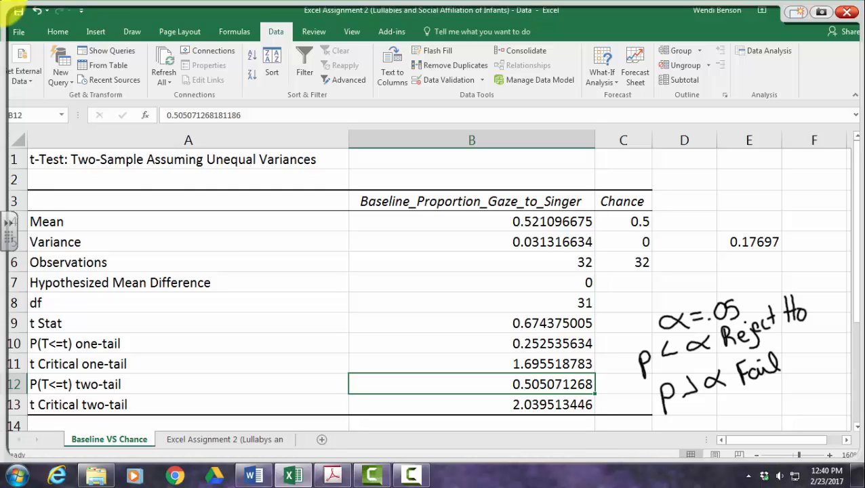
pyautogui.moveTo(789, 341)
pyautogui.mouseDown()
pyautogui.moveTo(783, 363)
pyautogui.moveTo(790, 350)
pyautogui.mouseUp()
pyautogui.moveTo(791, 352)
pyautogui.mouseDown()
pyautogui.moveTo(800, 344)
pyautogui.moveTo(805, 351)
pyautogui.mouseUp()
pyautogui.moveTo(750, 389)
pyautogui.mouseDown()
pyautogui.moveTo(752, 406)
pyautogui.moveTo(753, 397)
pyautogui.moveTo(762, 404)
pyautogui.mouseUp()
pyautogui.moveTo(762, 395)
pyautogui.mouseDown()
pyautogui.moveTo(769, 389)
pyautogui.moveTo(774, 398)
pyautogui.mouseUp()
pyautogui.moveTo(775, 388)
pyautogui.mouseDown()
pyautogui.moveTo(771, 405)
pyautogui.moveTo(783, 386)
pyautogui.moveTo(797, 386)
pyautogui.mouseUp()
pyautogui.moveTo(790, 377); pyautogui.dragTo(805, 374)
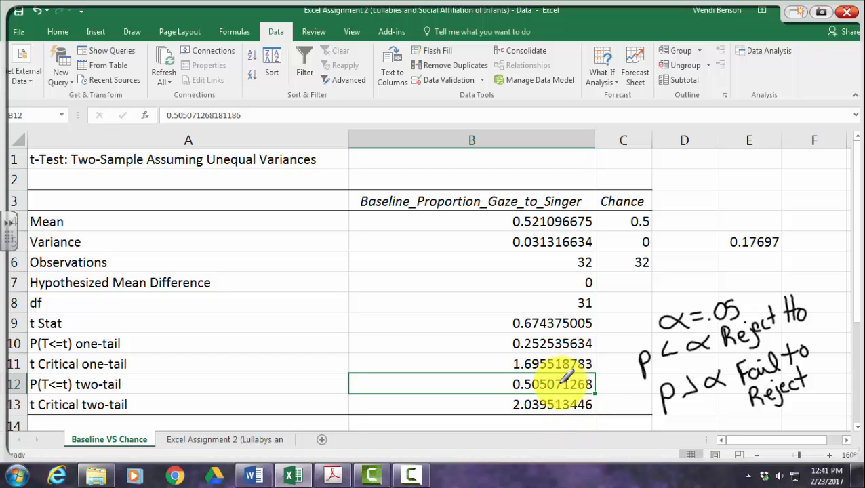
# - Draw a bell curve with axes and both tails shaded over the output, and an arrow pointing to the .05 alpha value
pyautogui.moveTo(249, 218)
pyautogui.mouseDown()
pyautogui.moveTo(246, 333)
pyautogui.moveTo(439, 333)
pyautogui.moveTo(408, 321)
pyautogui.moveTo(356, 241)
pyautogui.moveTo(245, 326)
pyautogui.moveTo(264, 331)
pyautogui.moveTo(248, 330)
pyautogui.mouseUp()
pyautogui.moveTo(395, 313); pyautogui.dragTo(423, 334)
pyautogui.moveTo(731, 271); pyautogui.dragTo(727, 296)
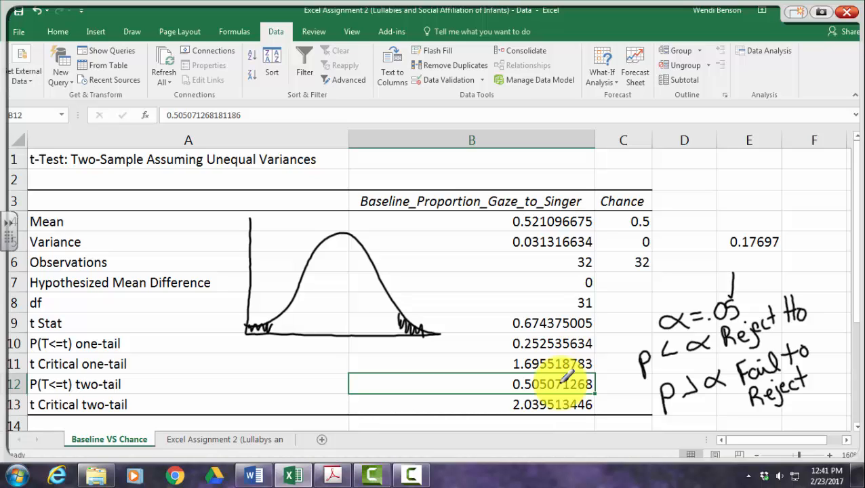
# - Label each shaded tail of the bell curve ".025" with an arrow pointing to it
pyautogui.moveTo(422, 307)
pyautogui.mouseDown()
pyautogui.moveTo(416, 313)
pyautogui.moveTo(425, 317)
pyautogui.moveTo(452, 295)
pyautogui.mouseUp()
pyautogui.click(442, 299)
pyautogui.moveTo(456, 292); pyautogui.dragTo(470, 301)
pyautogui.moveTo(274, 282)
pyautogui.mouseDown()
pyautogui.moveTo(267, 304)
pyautogui.moveTo(280, 296)
pyautogui.mouseUp()
pyautogui.moveTo(278, 252)
pyautogui.mouseDown()
pyautogui.moveTo(274, 263)
pyautogui.moveTo(305, 237)
pyautogui.moveTo(305, 245)
pyautogui.mouseUp()
pyautogui.moveTo(304, 233); pyautogui.dragTo(314, 232)
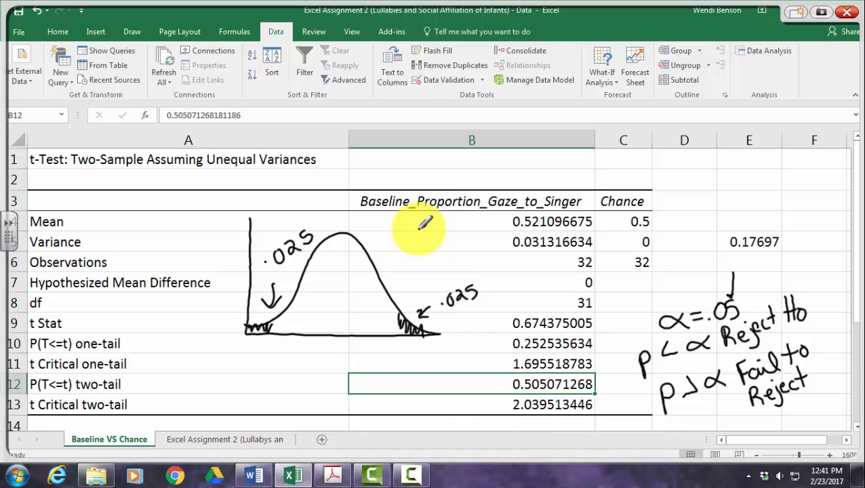
# - Draw the curve's centre line at 0, label the axis t, and write the critical values 2.0395 and -2.0395 under the tails
pyautogui.moveTo(341, 206); pyautogui.dragTo(349, 348)
pyautogui.moveTo(235, 339)
pyautogui.mouseDown()
pyautogui.moveTo(244, 355)
pyautogui.moveTo(241, 345)
pyautogui.mouseUp()
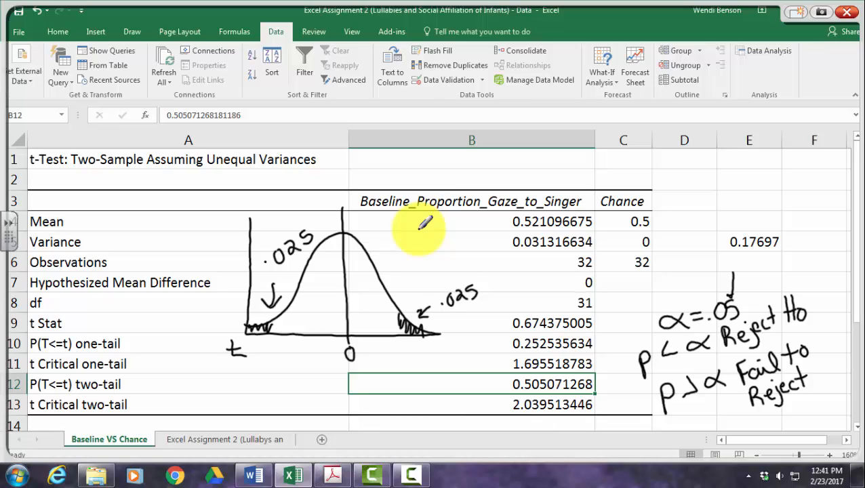
pyautogui.moveTo(389, 344)
pyautogui.mouseDown()
pyautogui.moveTo(391, 358)
pyautogui.moveTo(418, 354)
pyautogui.moveTo(422, 340)
pyautogui.moveTo(441, 347)
pyautogui.moveTo(432, 357)
pyautogui.moveTo(453, 343)
pyautogui.moveTo(449, 355)
pyautogui.moveTo(459, 354)
pyautogui.mouseUp()
pyautogui.click(410, 356)
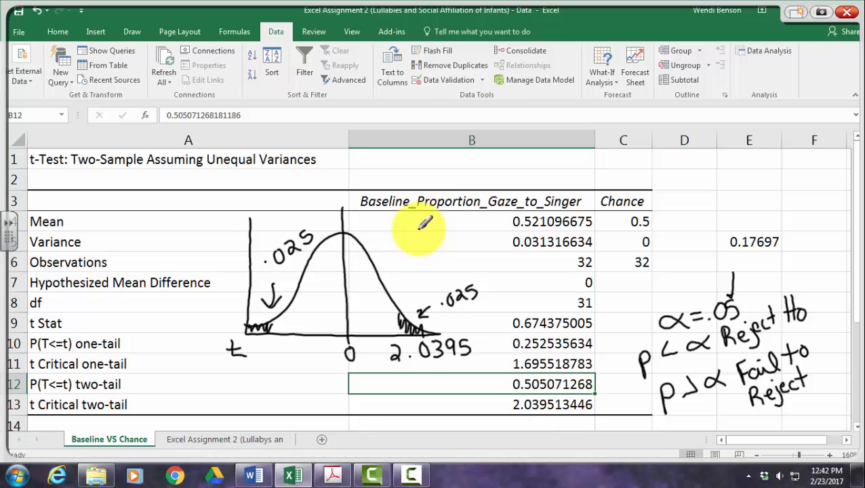
pyautogui.moveTo(250, 349)
pyautogui.mouseDown()
pyautogui.moveTo(274, 354)
pyautogui.moveTo(272, 364)
pyautogui.moveTo(290, 351)
pyautogui.moveTo(301, 363)
pyautogui.moveTo(322, 365)
pyautogui.mouseUp()
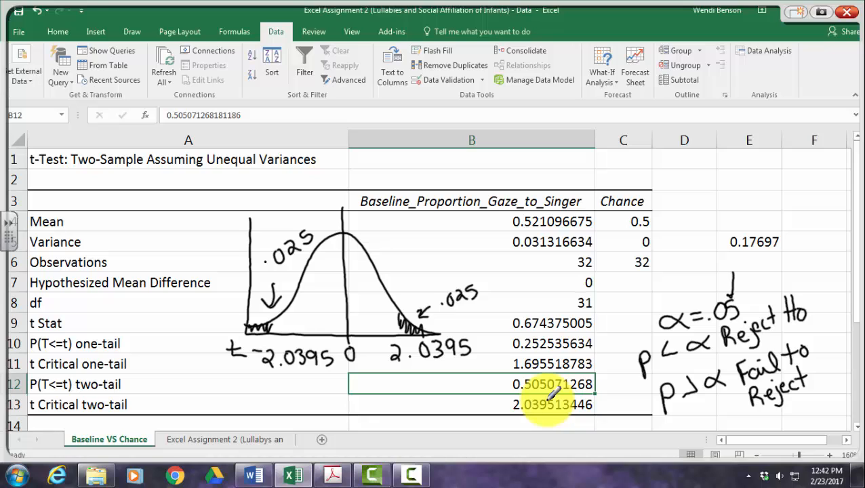
# - Circle the t Stat value in red and add pointer marks at it, on the curve's axis and beside the two-tail results
pyautogui.moveTo(518, 309)
pyautogui.mouseDown()
pyautogui.moveTo(501, 319)
pyautogui.moveTo(561, 333)
pyautogui.moveTo(579, 311)
pyautogui.moveTo(517, 307)
pyautogui.mouseUp()
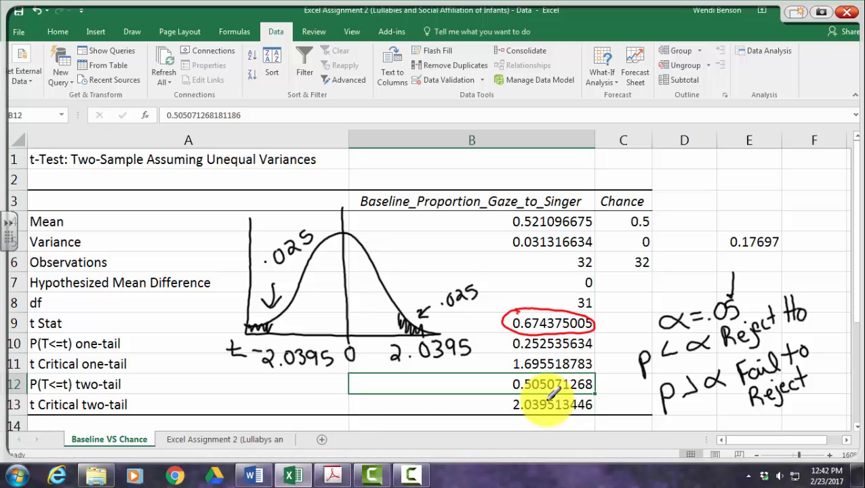
pyautogui.click(363, 335)
pyautogui.moveTo(541, 279); pyautogui.dragTo(542, 304)
pyautogui.moveTo(465, 399); pyautogui.dragTo(498, 403)
pyautogui.moveTo(498, 403); pyautogui.dragTo(489, 409)
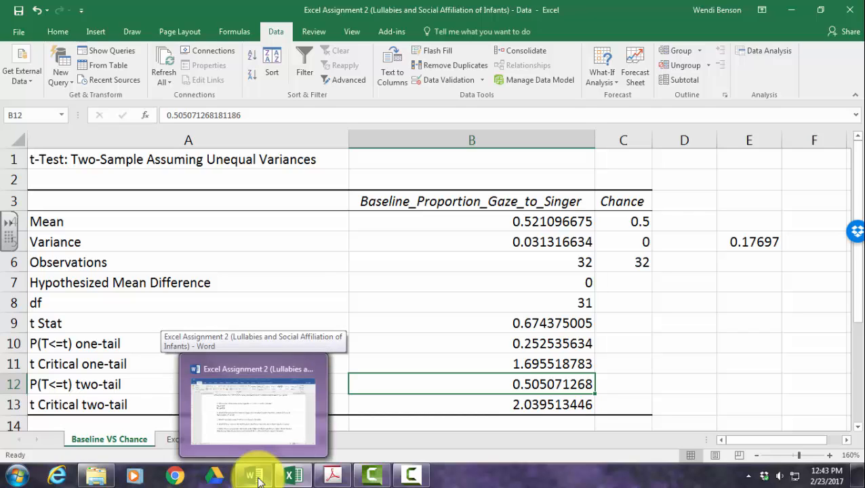
# - Switch to the article PDF in Adobe Acrobat Pro and compare its baseline one-sample t-test report on page 489 with the Excel output
pyautogui.click(331, 477)
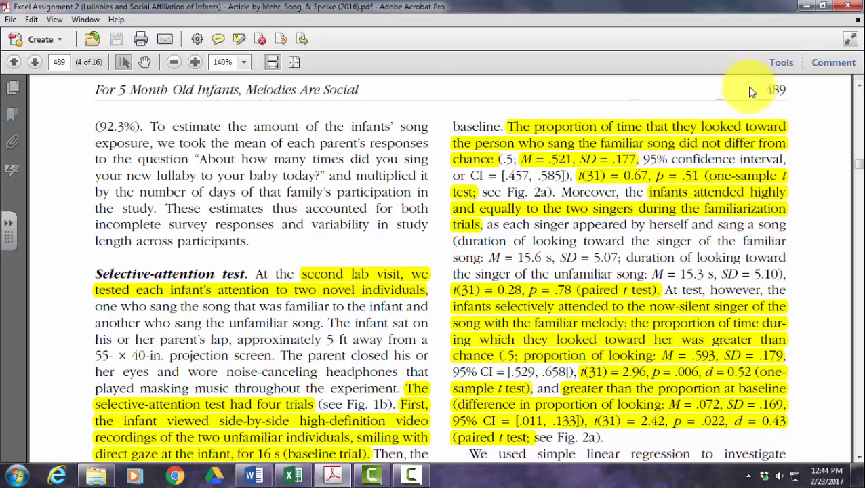
pyautogui.scroll(-10, 610, 258)
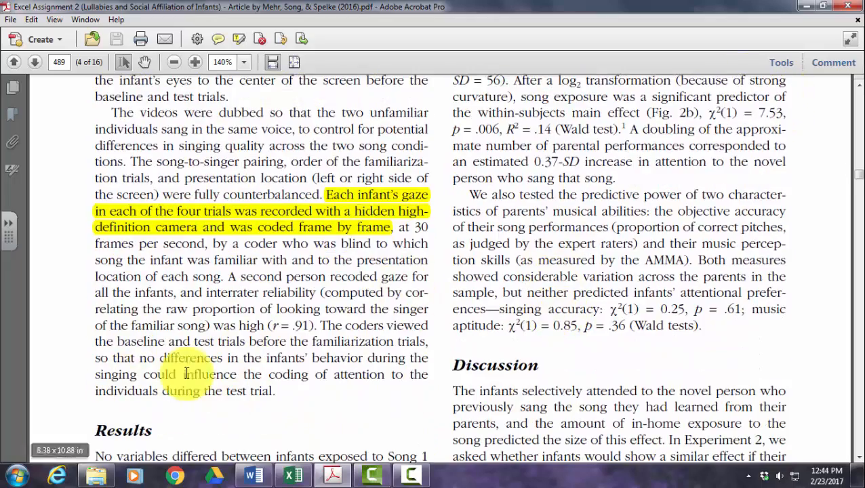
pyautogui.scroll(15, 394, 375)
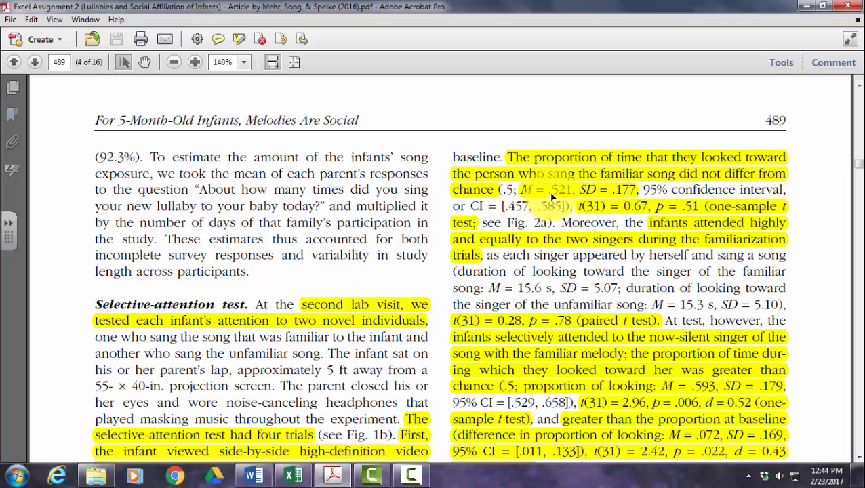
pyautogui.click(292, 474)
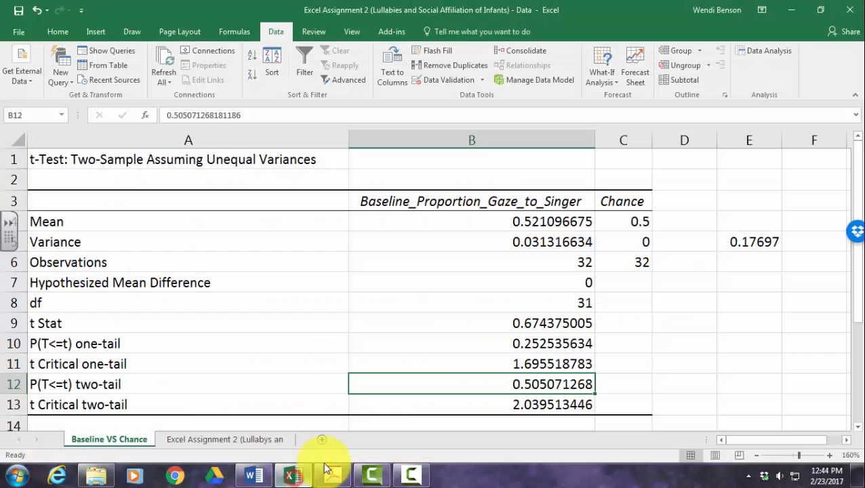
pyautogui.click(332, 475)
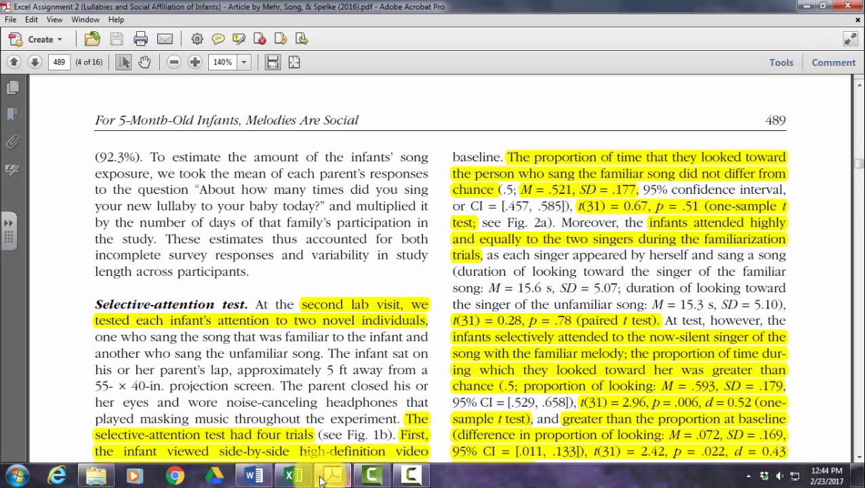
pyautogui.click(291, 476)
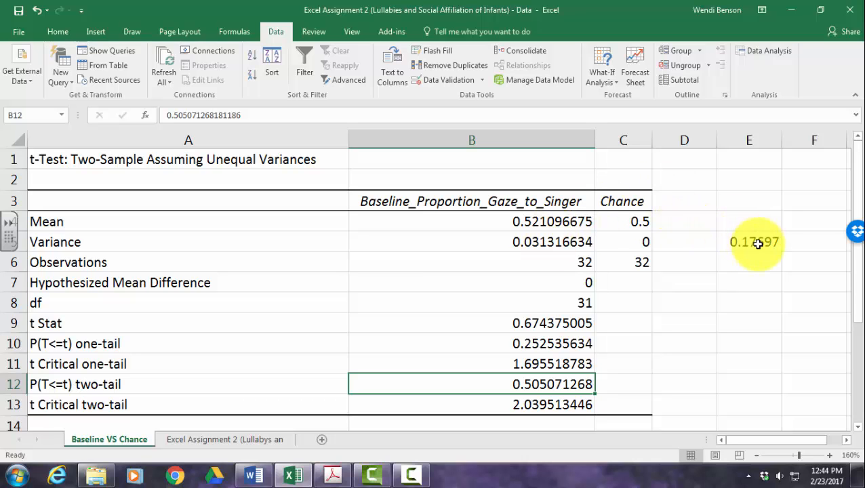
pyautogui.click(332, 476)
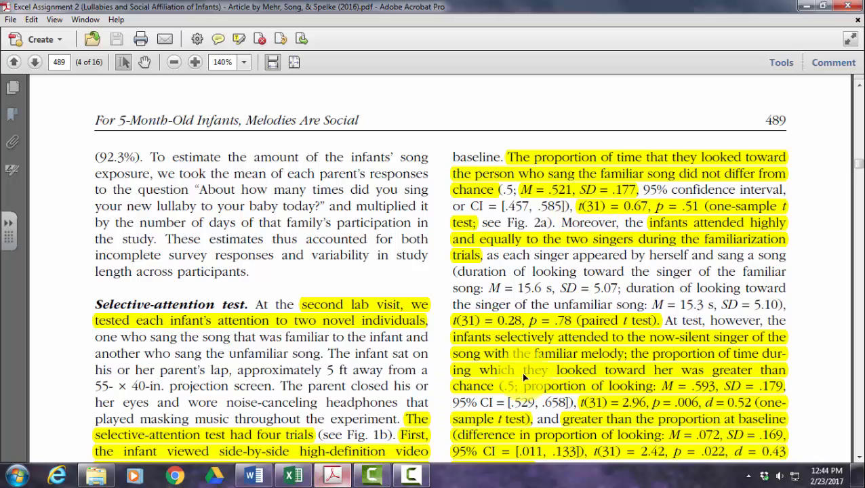
pyautogui.click(296, 477)
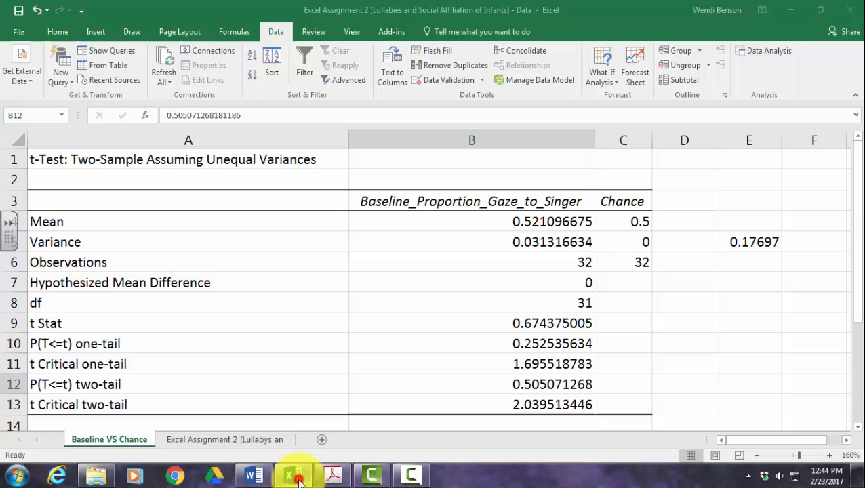
# - Compare the t Stat, df and two-tail p-value in Excel with the article's baseline t-test report and the Word assignment questions
pyautogui.click(569, 324)
pyautogui.click(578, 300)
pyautogui.click(256, 476)
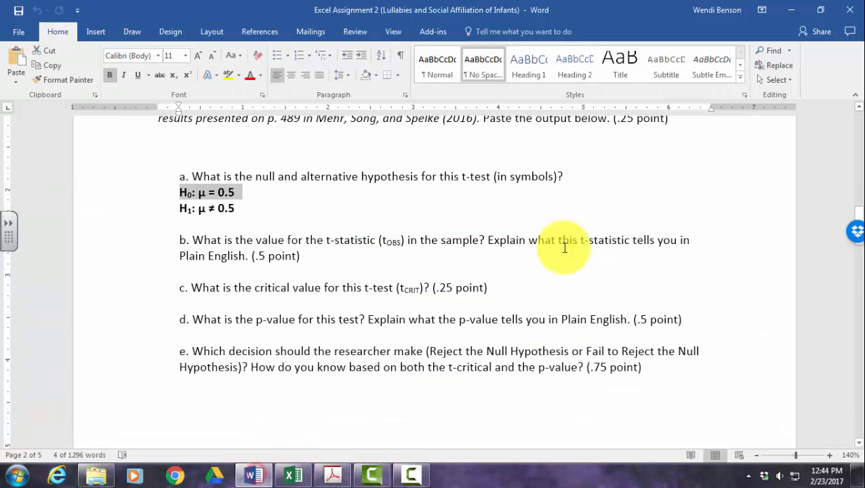
pyautogui.click(332, 475)
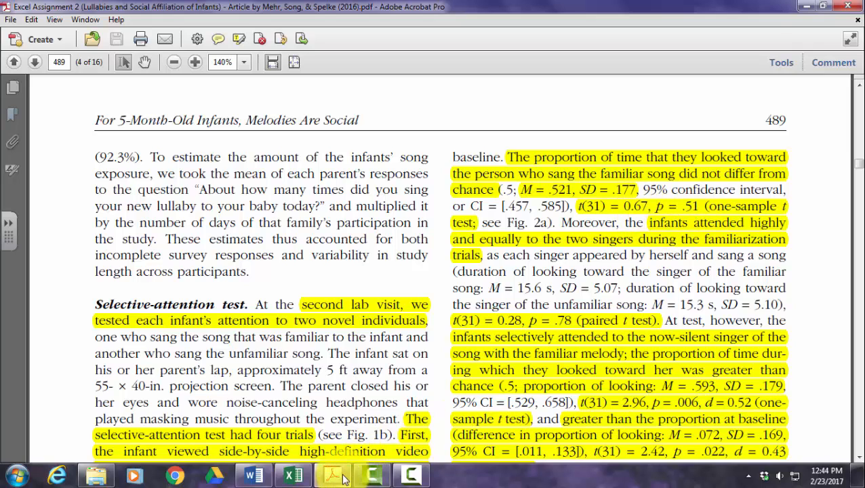
pyautogui.click(292, 476)
pyautogui.click(556, 324)
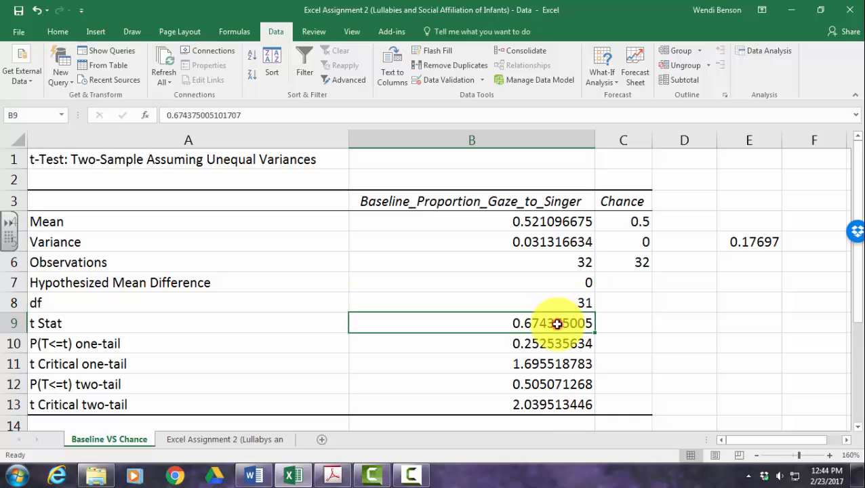
pyautogui.click(558, 383)
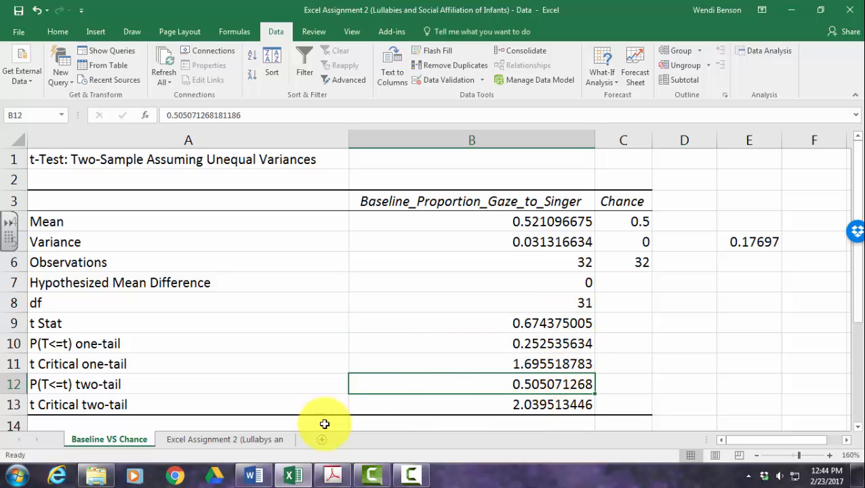
pyautogui.click(332, 476)
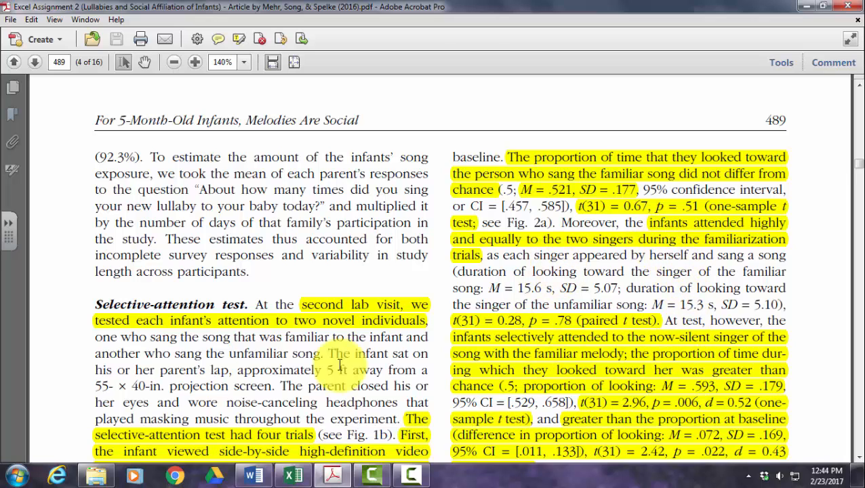
# - Switch to the Word assignment and read question 2 on the paired samples t-test for the familiarization trials
pyautogui.click(254, 476)
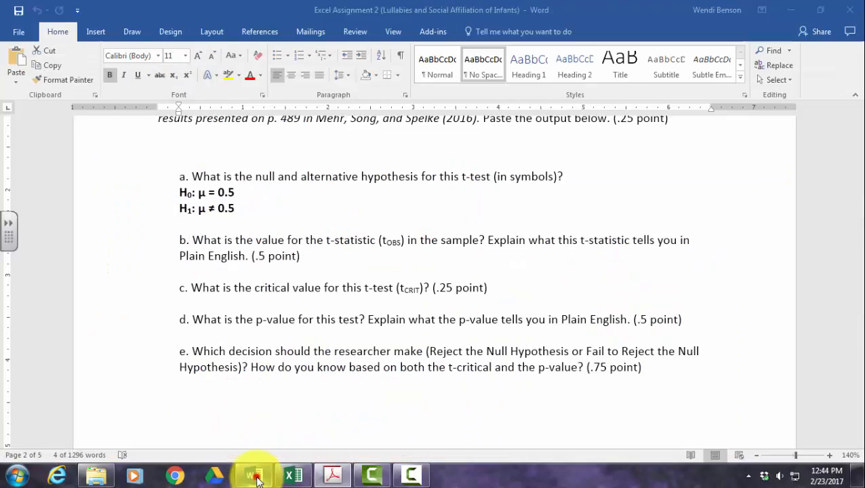
pyautogui.scroll(-3, 326, 283)
pyautogui.scroll(-3, 327, 281)
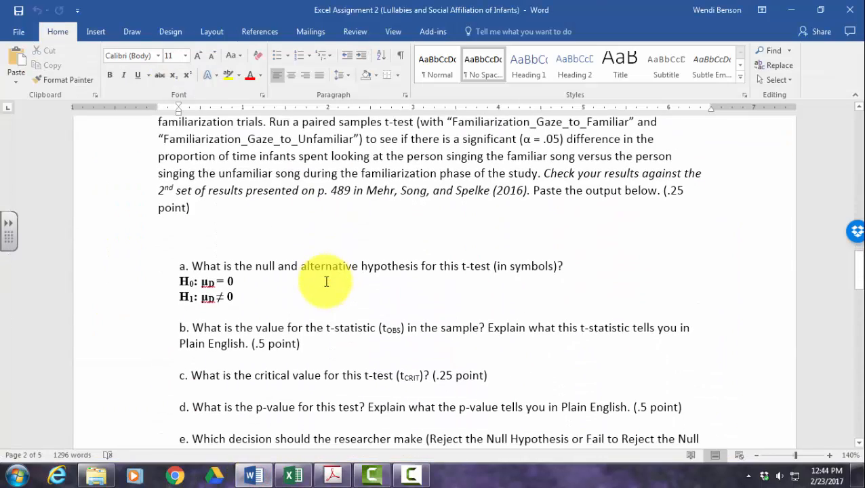
pyautogui.scroll(1, 326, 285)
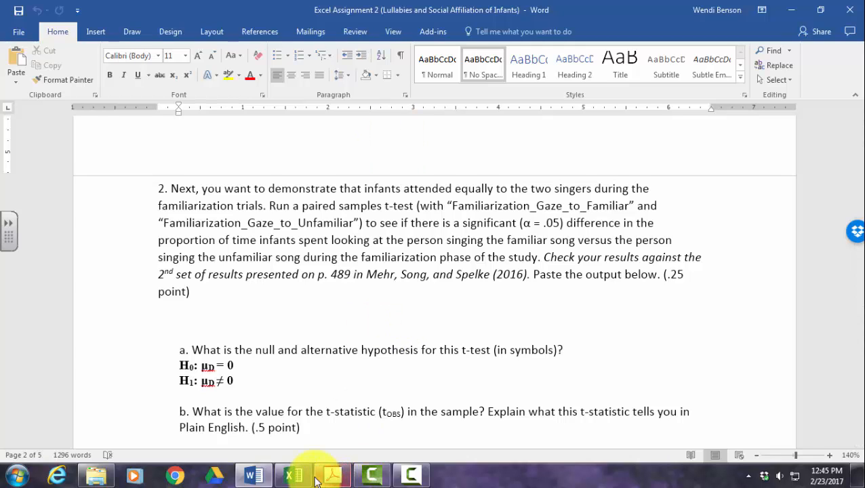
# - Switch to the Excel data sheet and examine the paired Familiarization_Gaze_to_Familiar and Familiarization_Gaze_to_Unfamiliar values for each infant
pyautogui.click(292, 474)
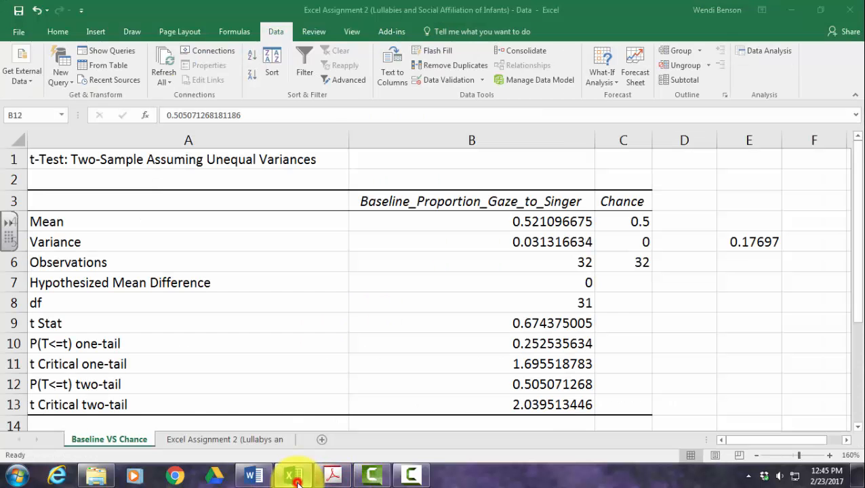
pyautogui.click(231, 438)
pyautogui.click(127, 437)
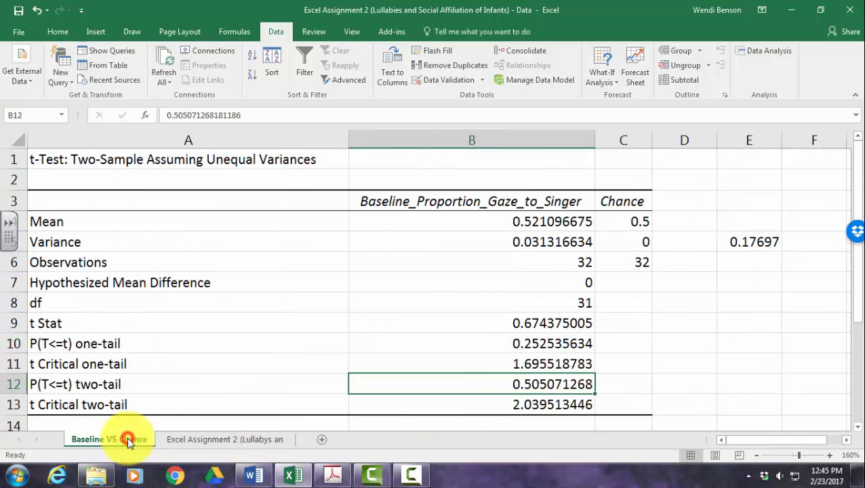
pyautogui.click(188, 441)
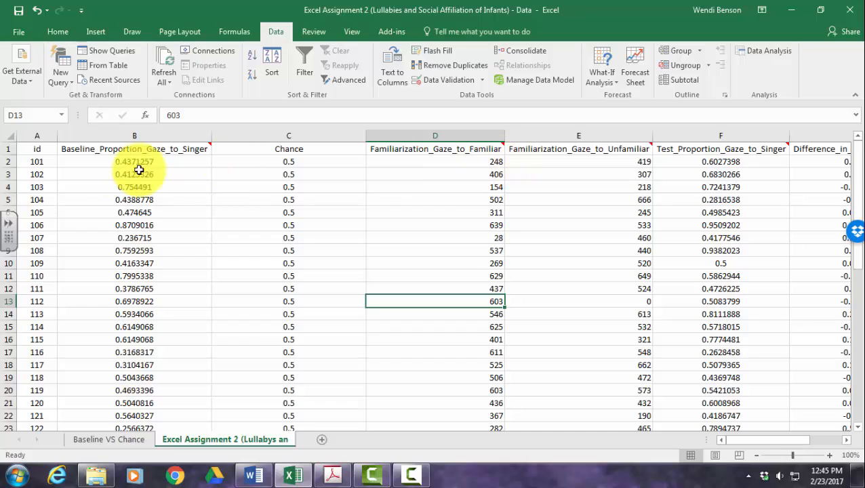
pyautogui.click(25, 162)
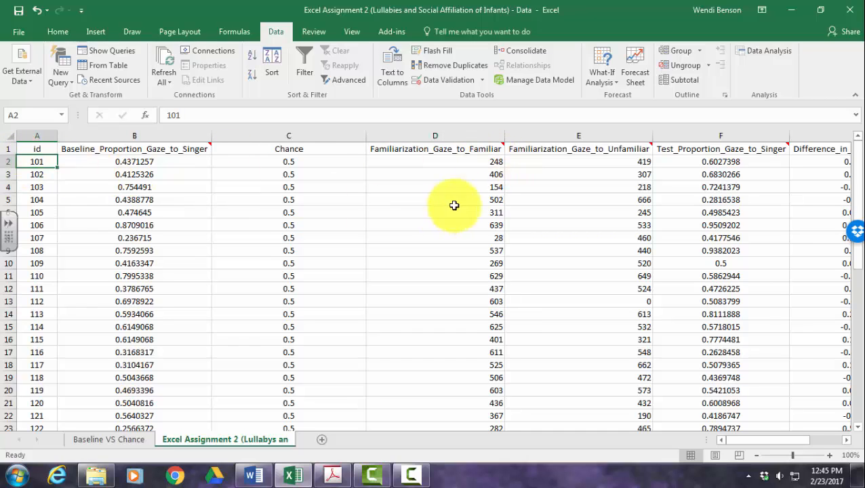
pyautogui.click(467, 162)
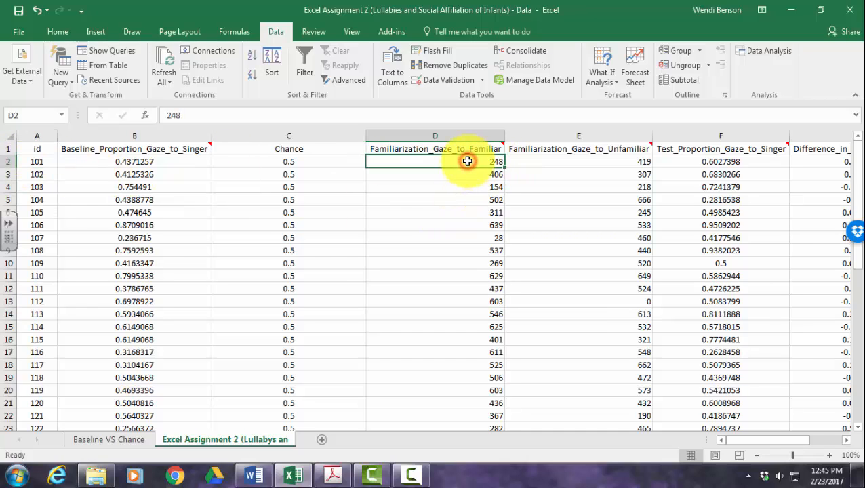
pyautogui.click(600, 161)
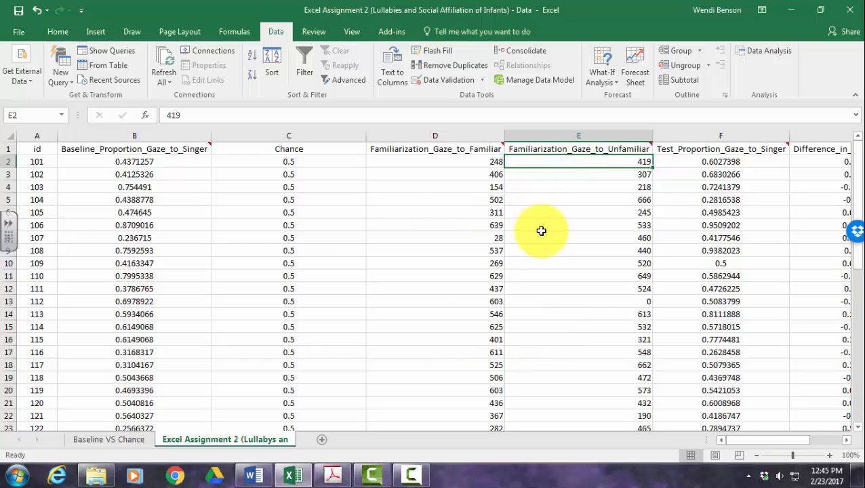
pyautogui.moveTo(486, 161); pyautogui.dragTo(582, 347)
pyautogui.click(578, 352)
pyautogui.scroll(4, 583, 349)
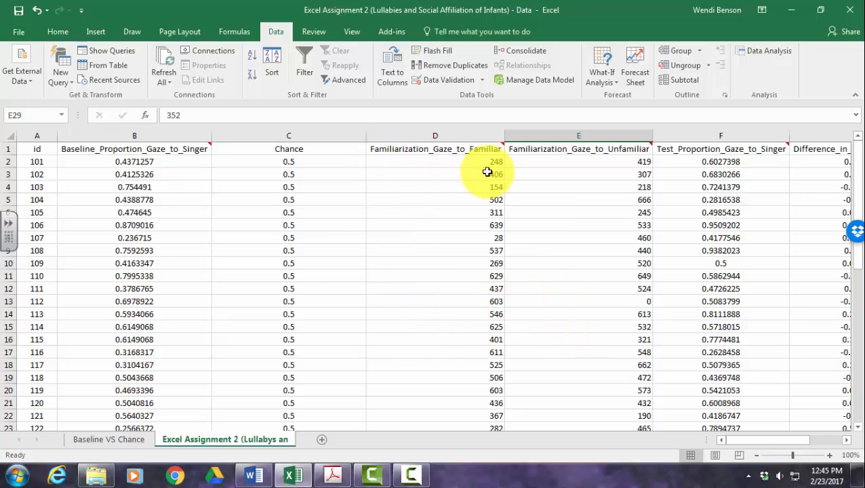
pyautogui.moveTo(482, 149)
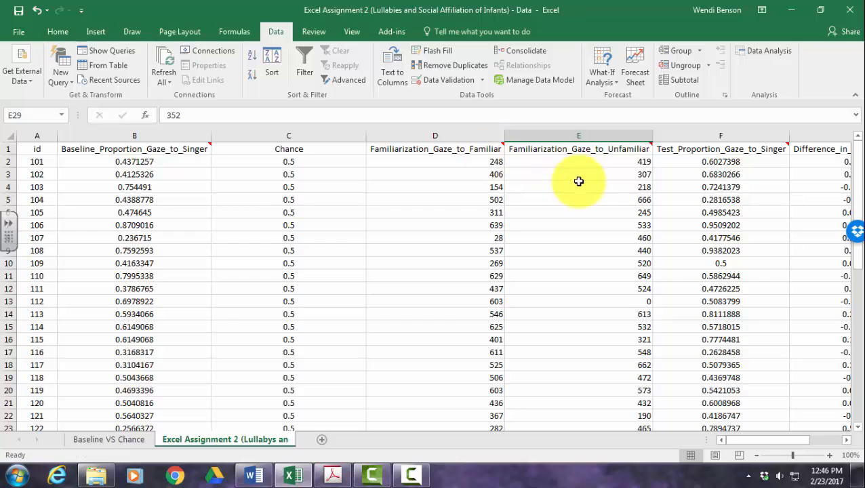
pyautogui.moveTo(600, 147)
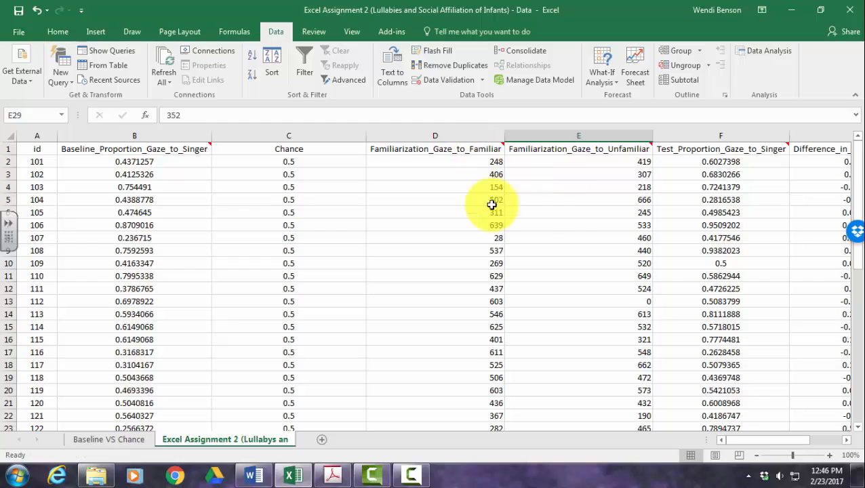
pyautogui.click(764, 53)
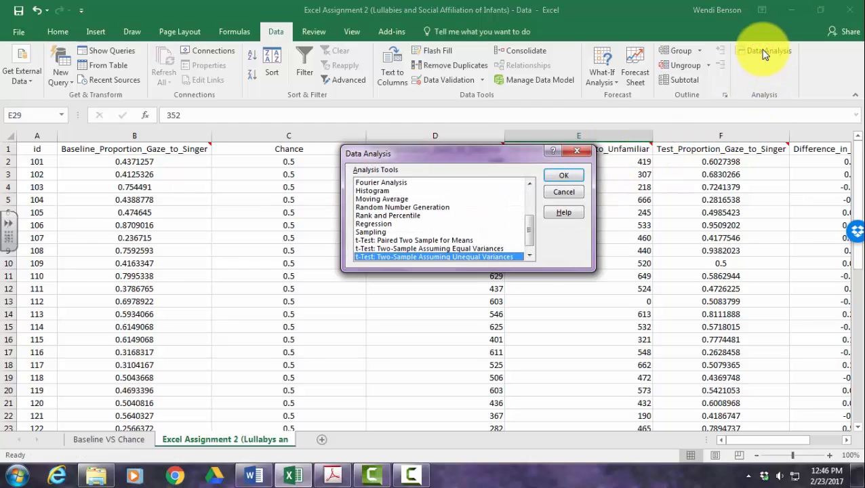
pyautogui.click(412, 240)
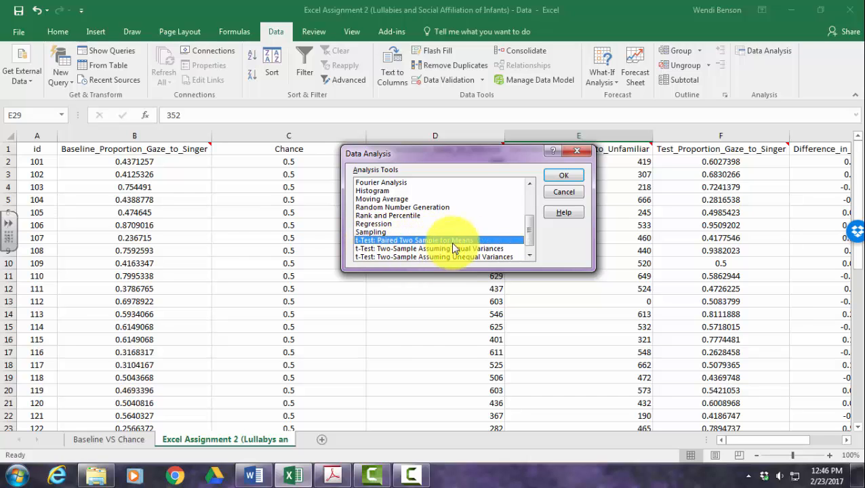
pyautogui.click(573, 176)
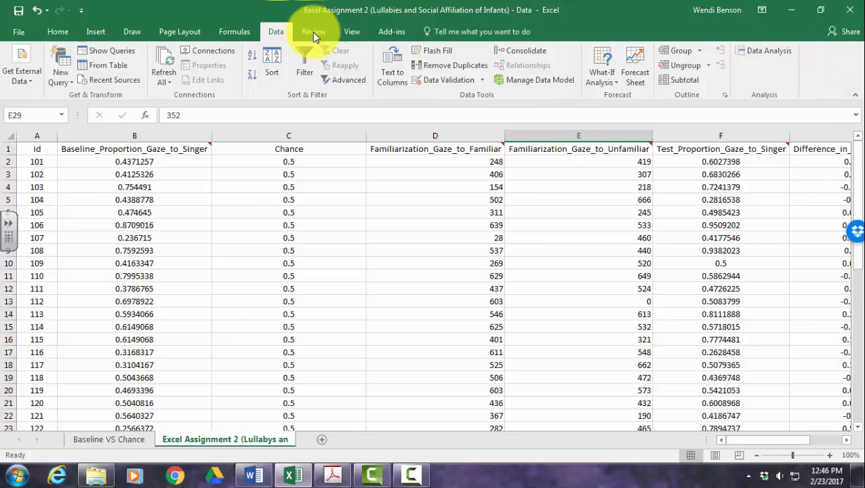
# - Set up a t-Test: Paired Two Sample for Means with $D$1:$D$33 as variable 1 and $E$1:$E$33 as variable 2
pyautogui.click(769, 51)
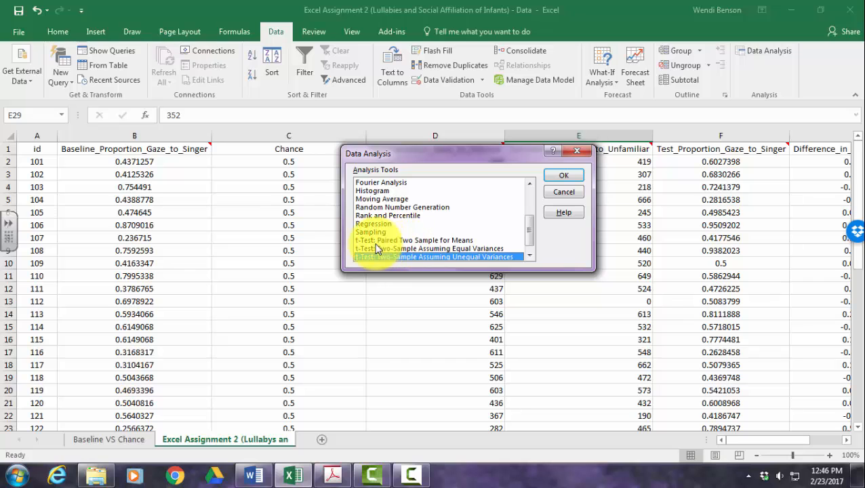
pyautogui.click(405, 241)
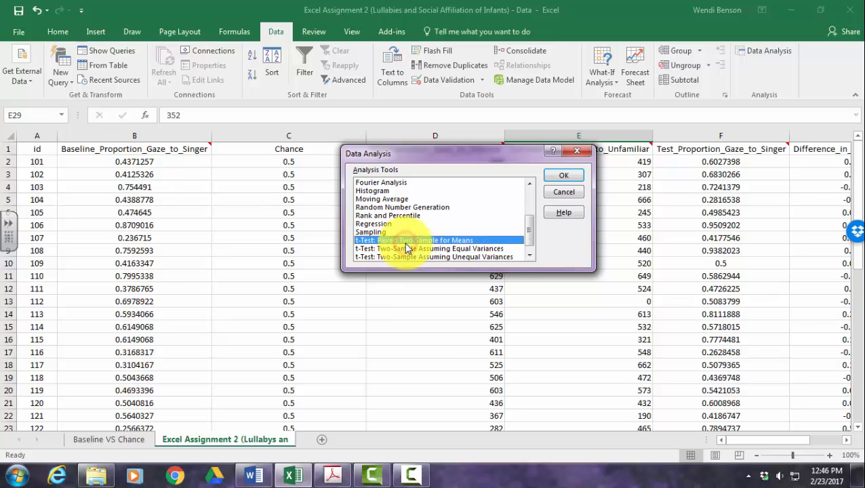
pyautogui.click(565, 177)
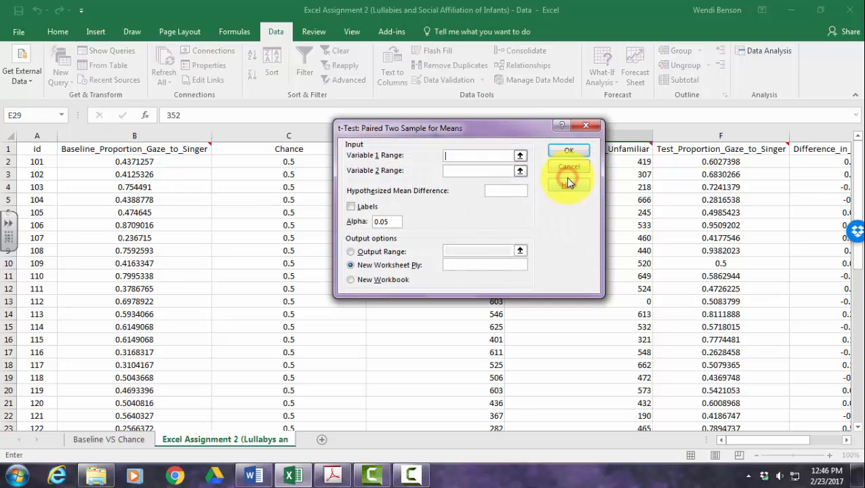
pyautogui.moveTo(471, 128); pyautogui.dragTo(226, 131)
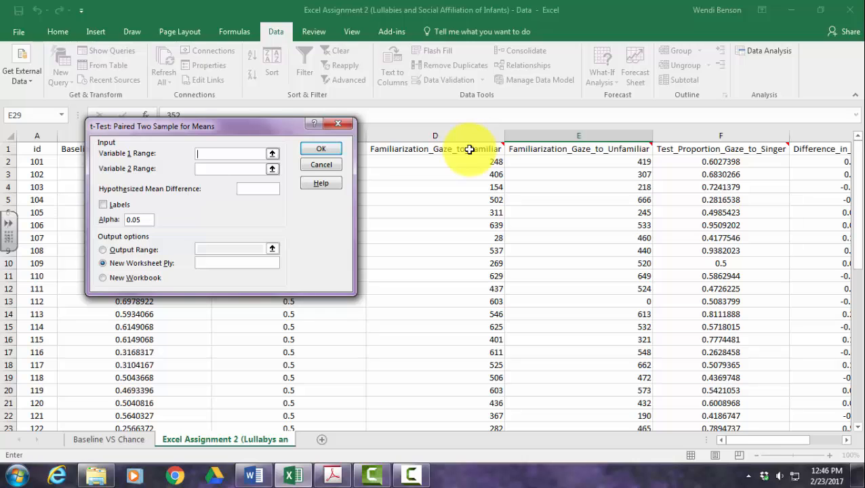
pyautogui.moveTo(469, 149); pyautogui.dragTo(461, 399)
pyautogui.click(209, 170)
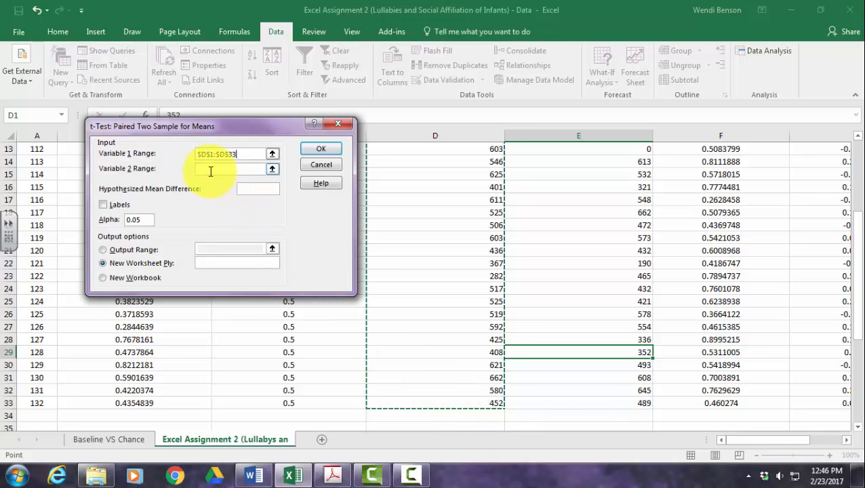
pyautogui.scroll(4, 590, 325)
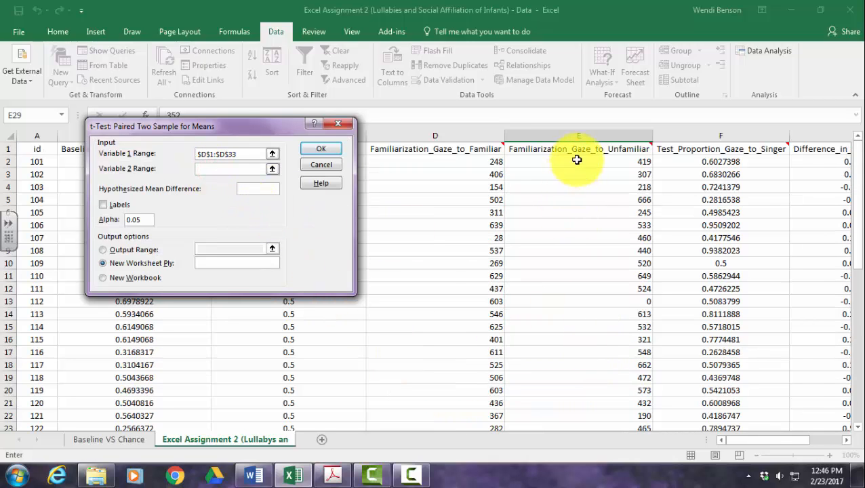
pyautogui.moveTo(575, 152); pyautogui.dragTo(593, 401)
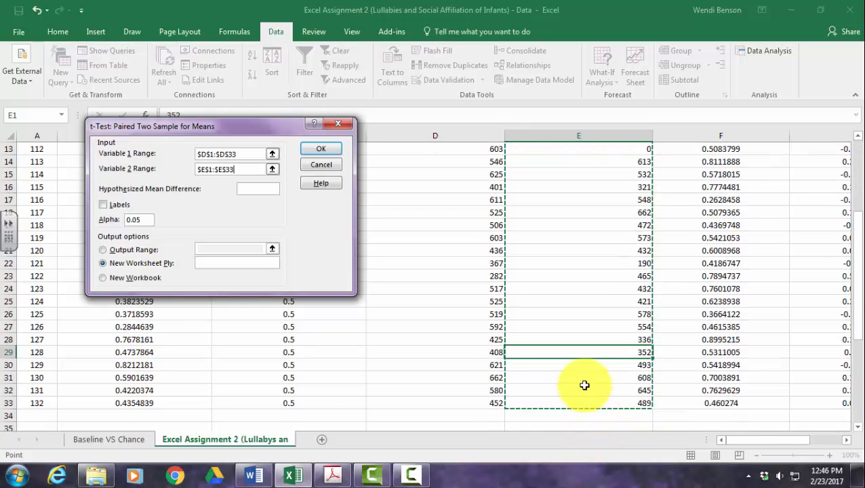
# - Include the labels, name the new output worksheet "Familiar VS Unfamiliar" and run the paired t-test
pyautogui.click(103, 206)
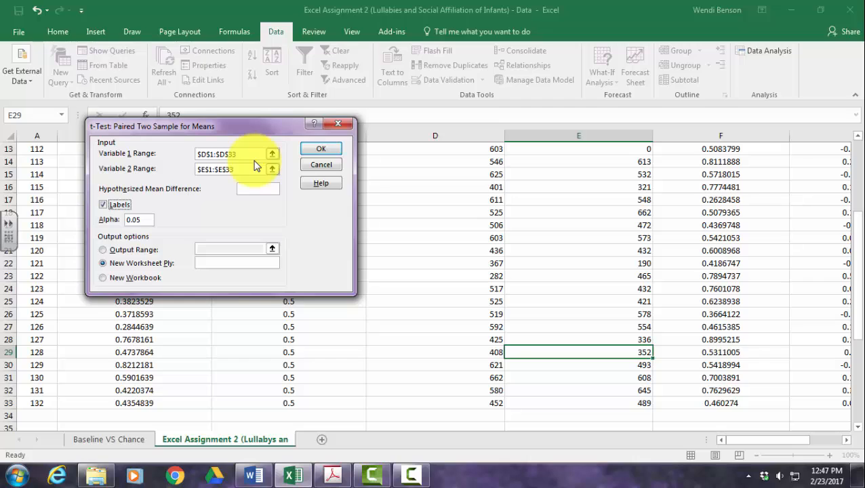
pyautogui.click(206, 260)
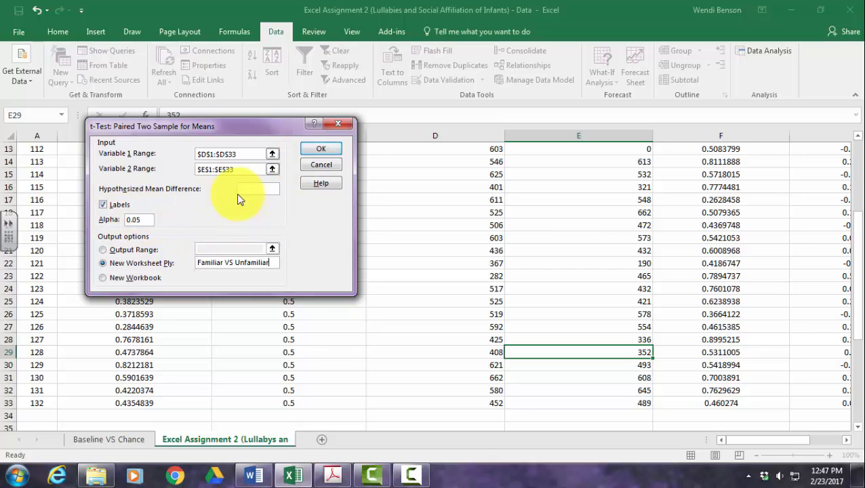
pyautogui.click(333, 155)
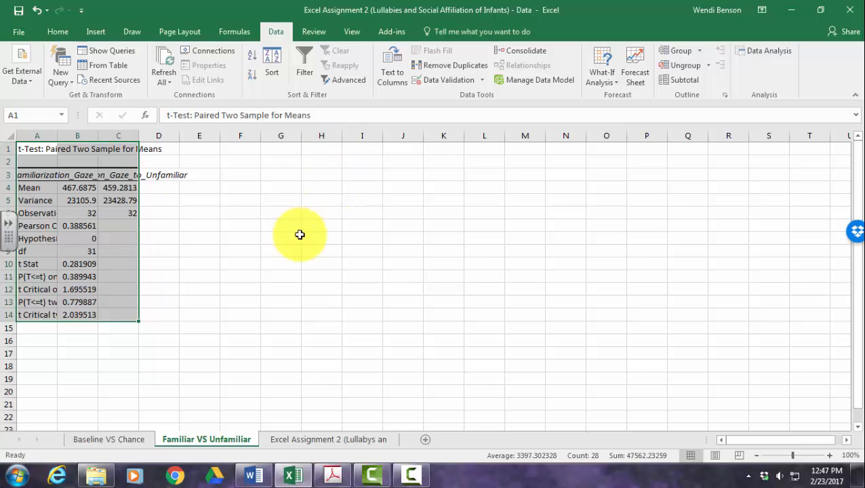
# - Widen columns A, B and C of the paired t-test output to fit their contents and deselect the table
pyautogui.doubleClick(56, 138)
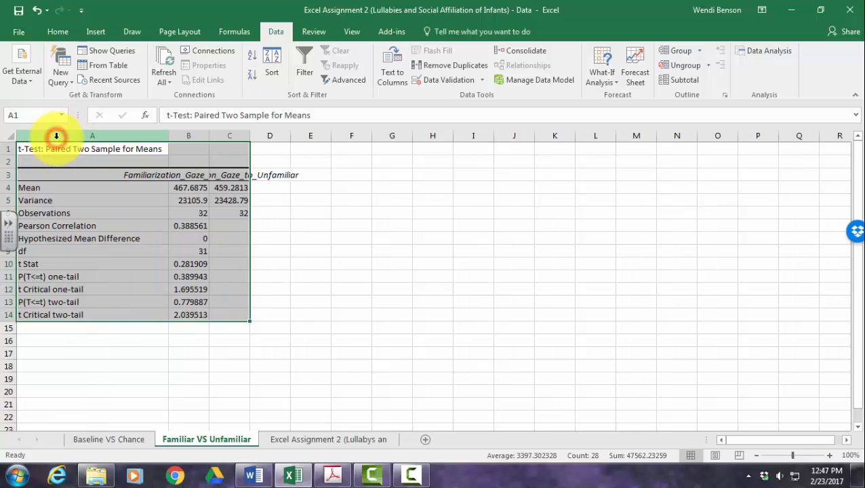
pyautogui.doubleClick(208, 136)
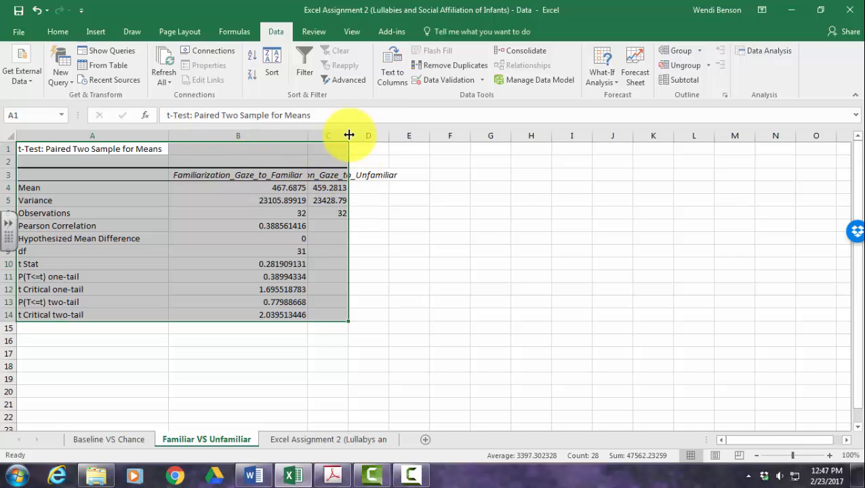
pyautogui.doubleClick(348, 135)
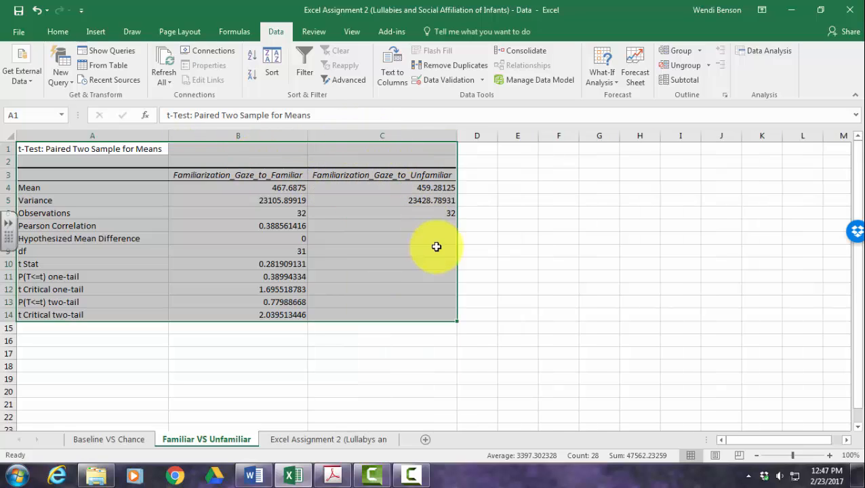
pyautogui.click(569, 290)
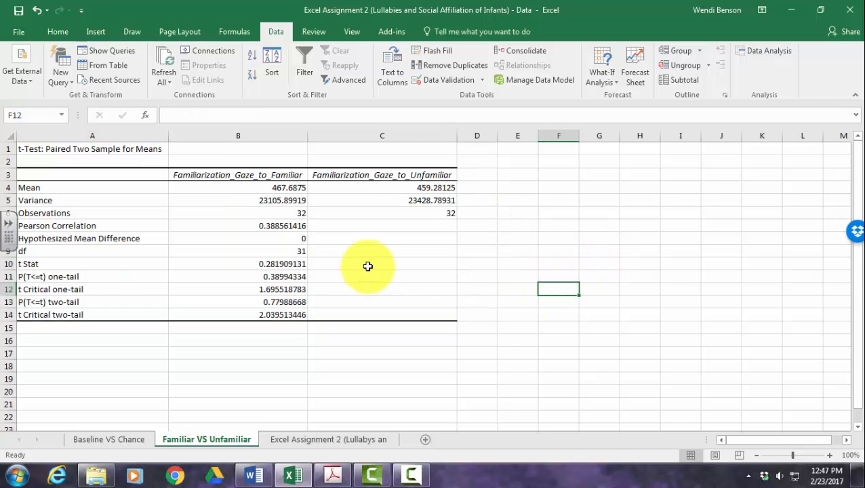
# - Examine the two gaze means and the t Stat in the paired t-test output
pyautogui.click(286, 189)
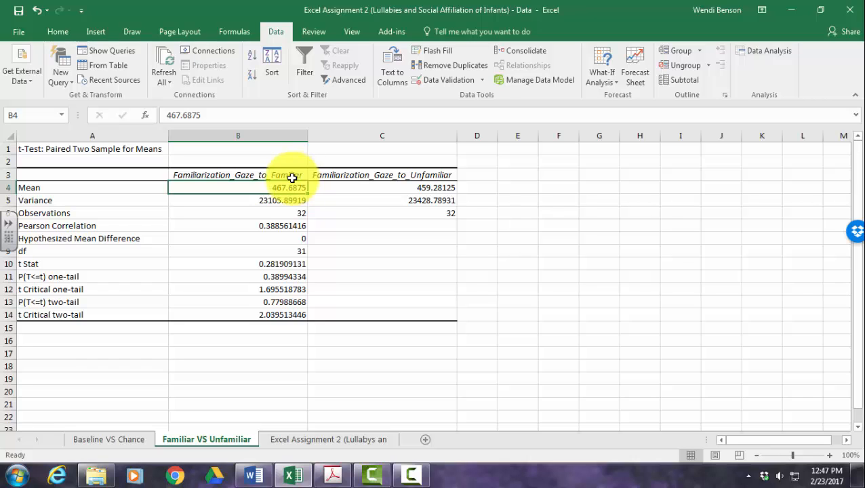
pyautogui.click(436, 191)
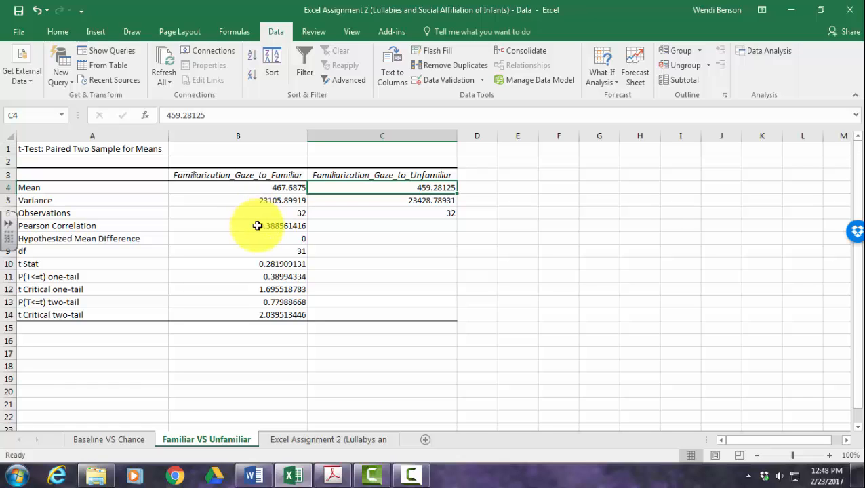
pyautogui.click(245, 262)
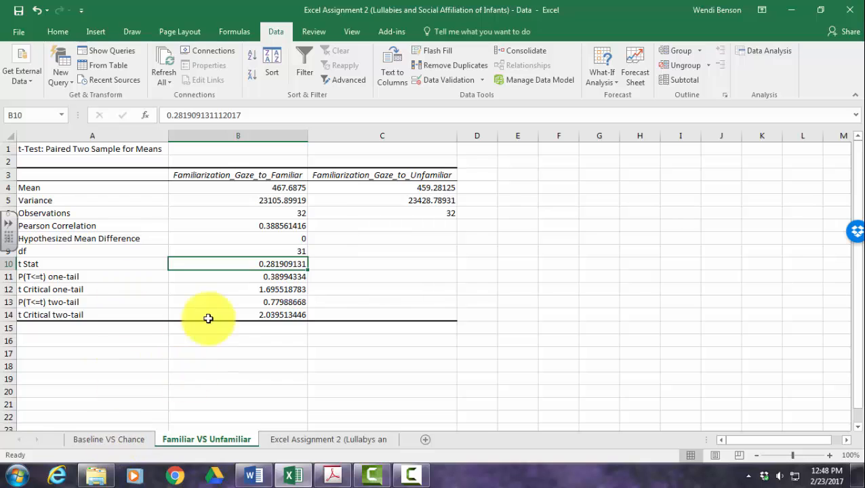
# - Copy the whole t-test output table, A1:C13, from the "Baseline VS Chance" worksheet
pyautogui.click(108, 437)
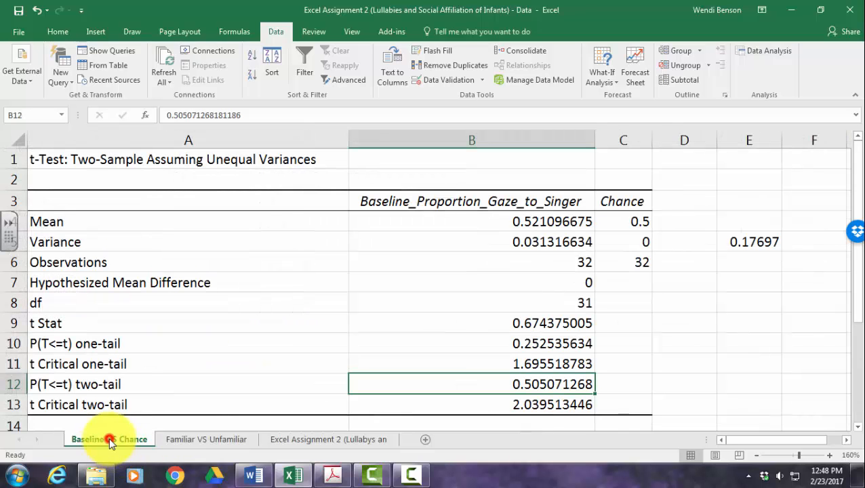
pyautogui.click(61, 159)
pyautogui.moveTo(143, 167); pyautogui.dragTo(636, 406)
pyautogui.rightClick(444, 252)
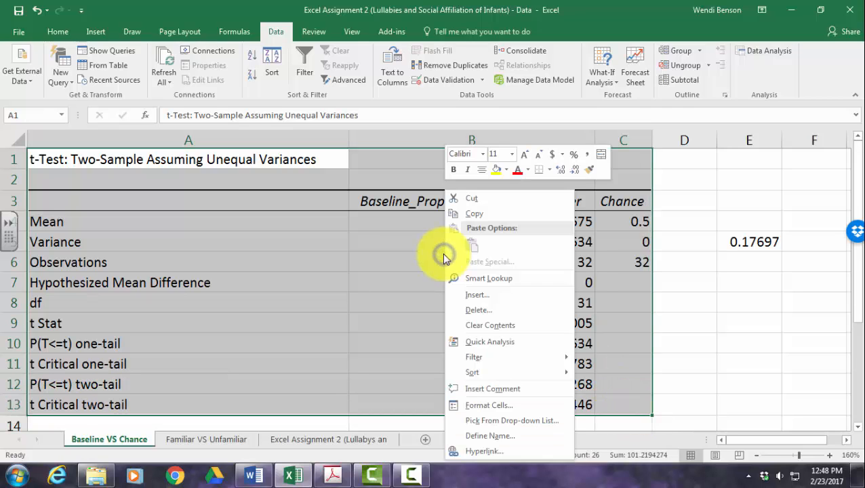
pyautogui.click(473, 214)
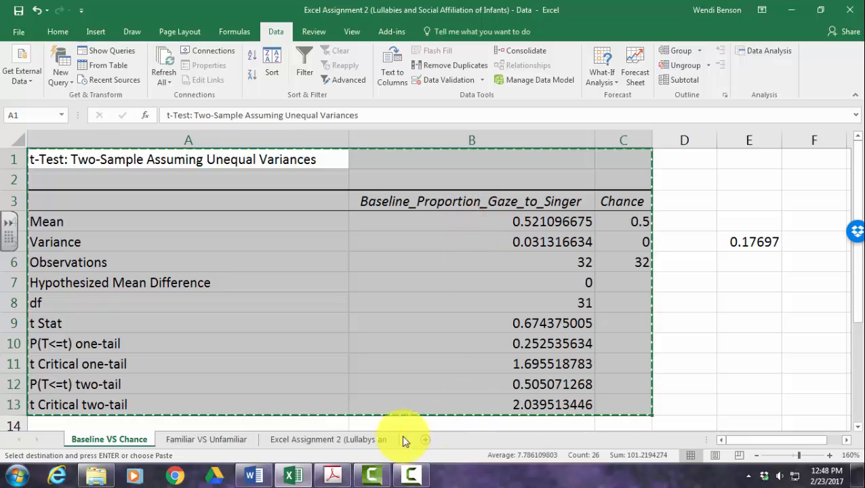
# - Switch to the Word assignment, paste the table below question 1 with its source formatting and dismiss the sign-in prompts
pyautogui.click(253, 476)
pyautogui.scroll(8, 257, 335)
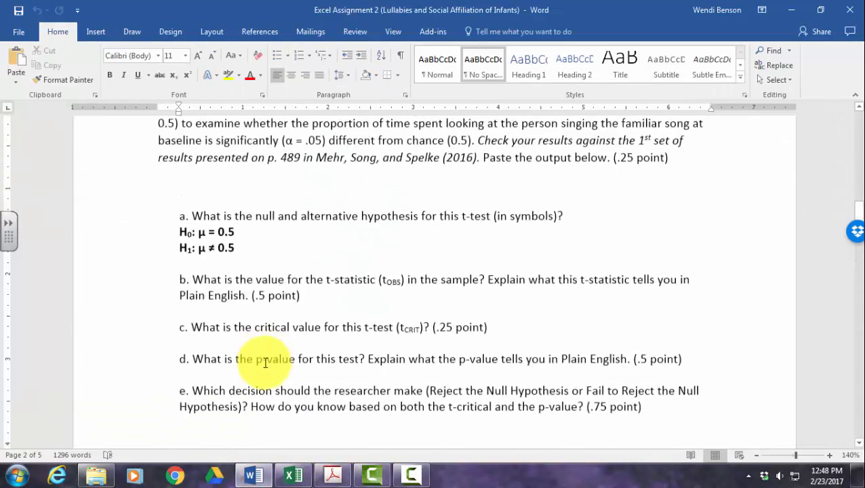
pyautogui.scroll(-3, 258, 335)
pyautogui.click(229, 270)
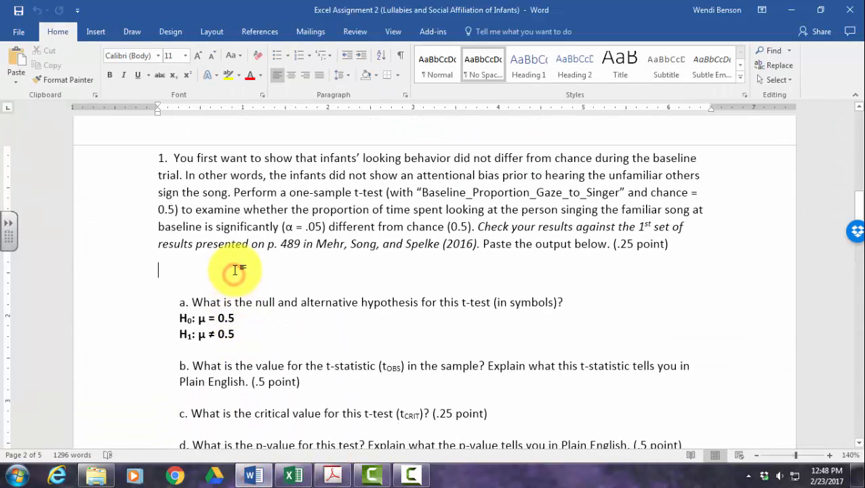
pyautogui.rightClick(233, 268)
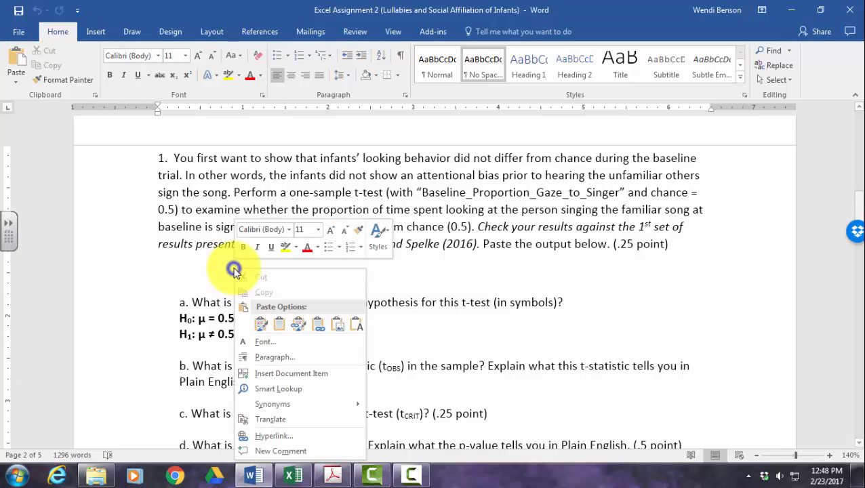
pyautogui.click(263, 326)
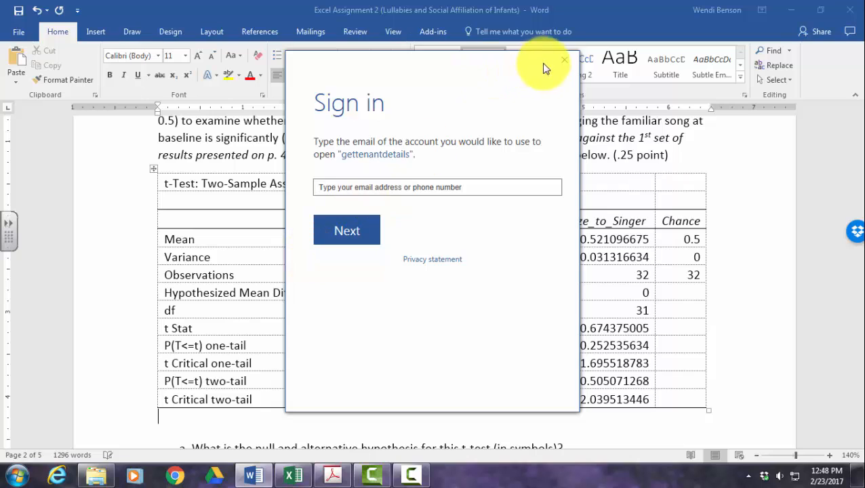
pyautogui.click(564, 59)
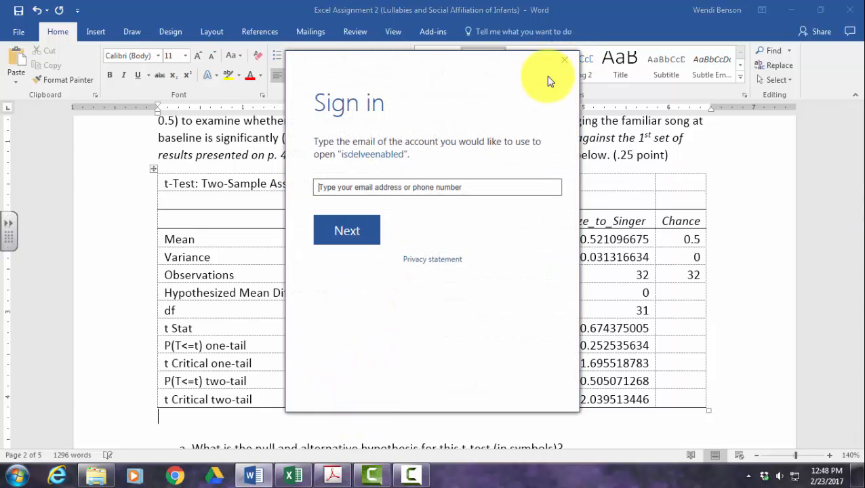
pyautogui.click(564, 59)
pyautogui.scroll(-5, 338, 291)
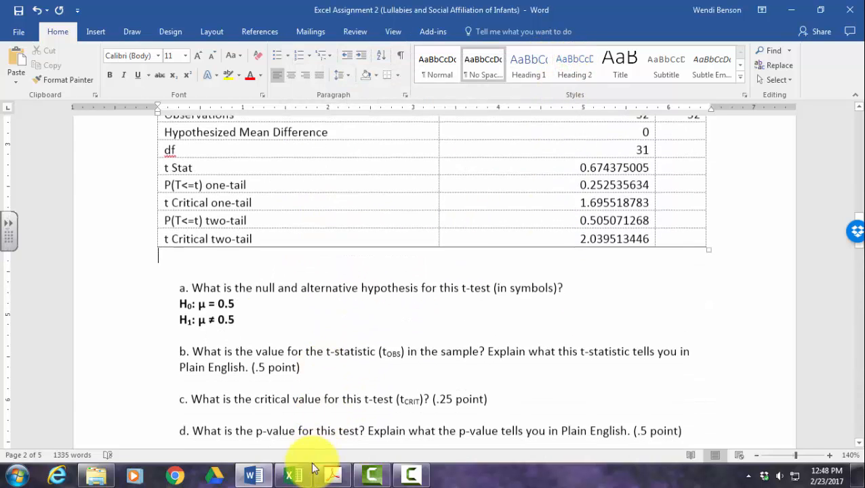
# - Switch back to Excel and copy the paired t-test output, A1:C14, from the "Familiar VS Unfamiliar" worksheet
pyautogui.click(293, 477)
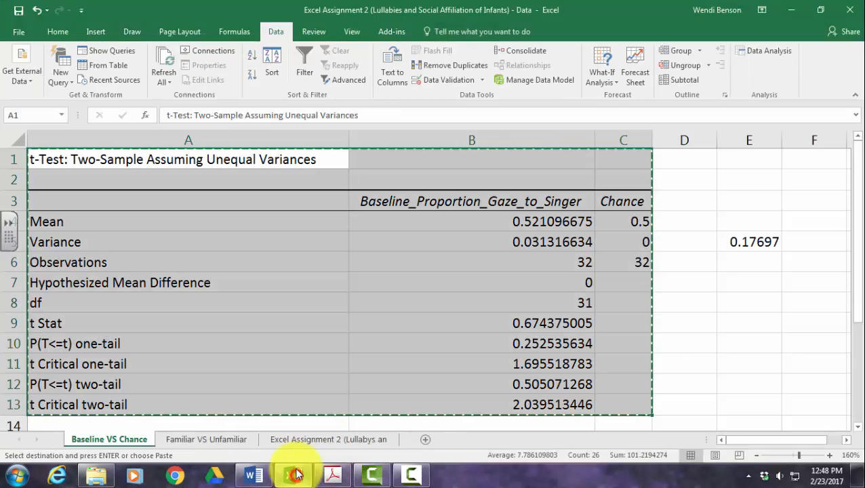
pyautogui.click(215, 440)
pyautogui.moveTo(58, 151); pyautogui.dragTo(369, 315)
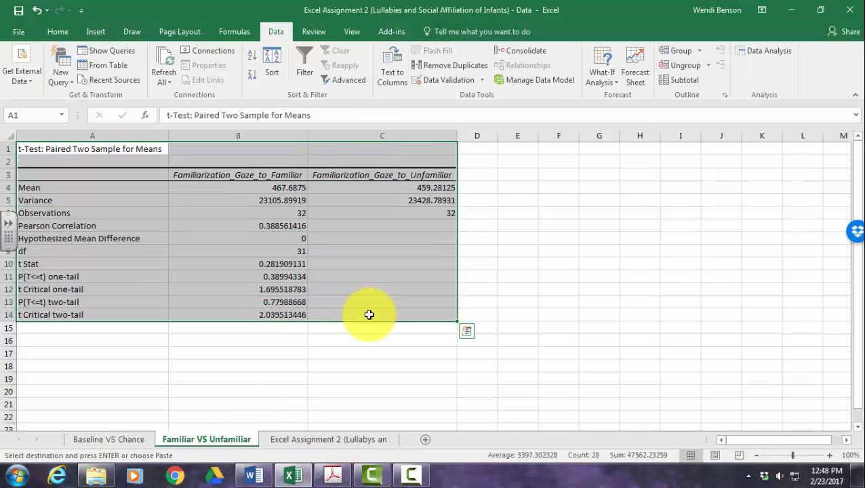
# - Paste the copied paired t-test output below question 2 in the Word assignment
pyautogui.click(253, 476)
pyautogui.scroll(-10, 209, 340)
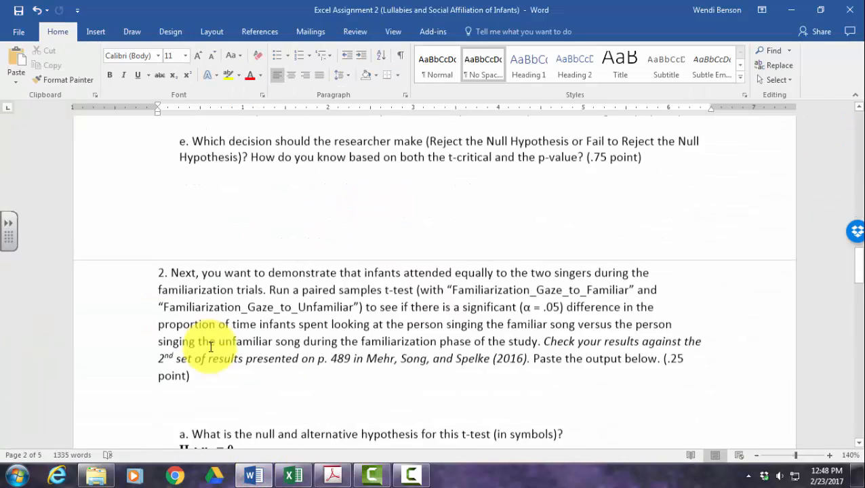
pyautogui.click(198, 250)
pyautogui.hotkey('ctrl', 'v')
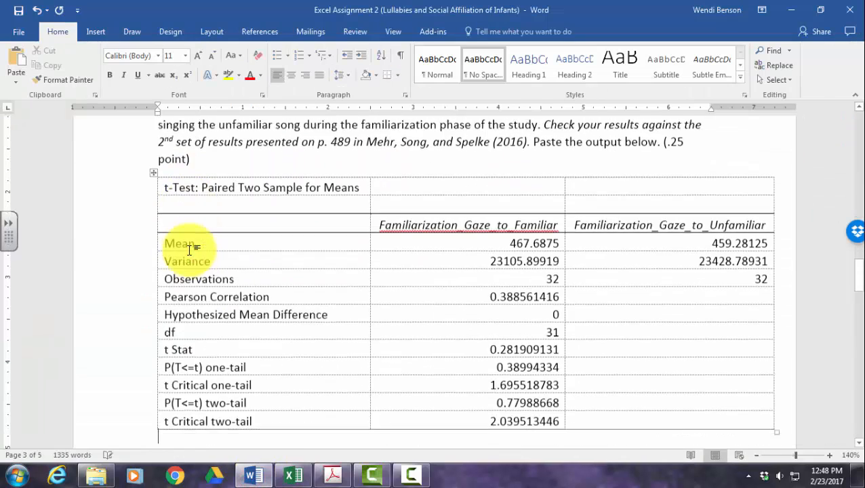
pyautogui.scroll(-4, 332, 313)
# - Return to the paired t-test output in Excel, enlarge it to 145% and clear the copy selection around the table
pyautogui.click(299, 477)
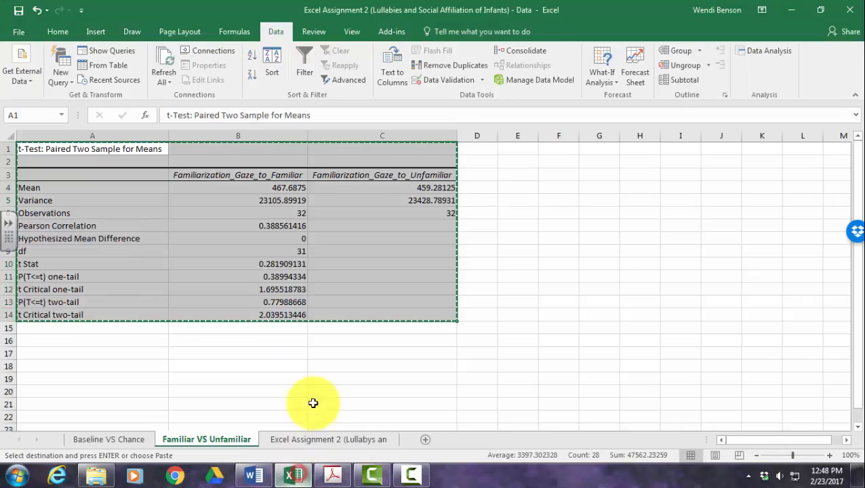
pyautogui.click(281, 365)
pyautogui.scroll(3, 316, 338)
pyautogui.scroll(1, 316, 339)
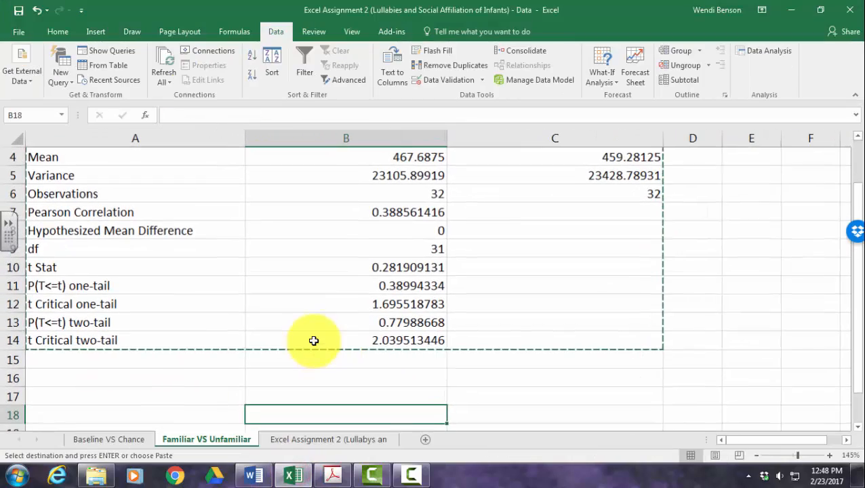
pyautogui.scroll(1, 291, 326)
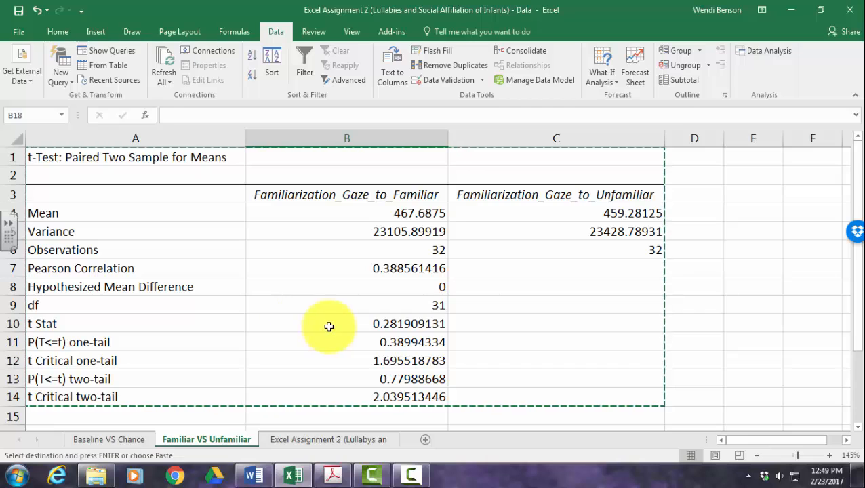
pyautogui.click(540, 309)
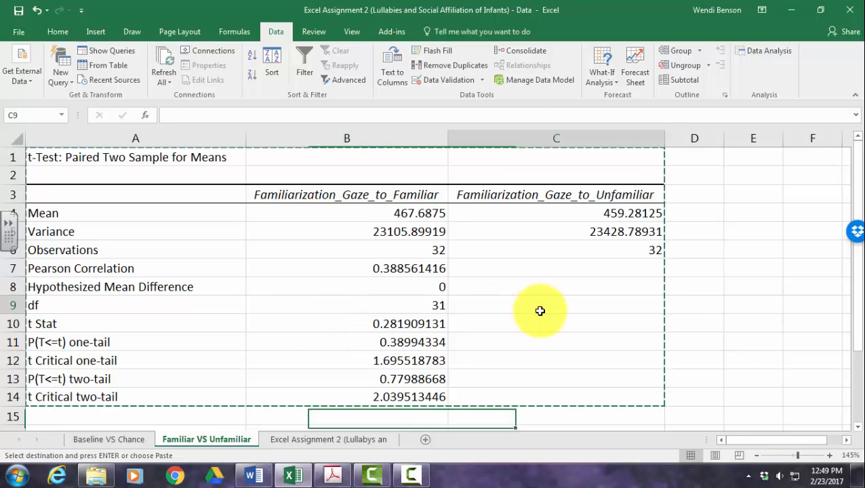
pyautogui.doubleClick(705, 342)
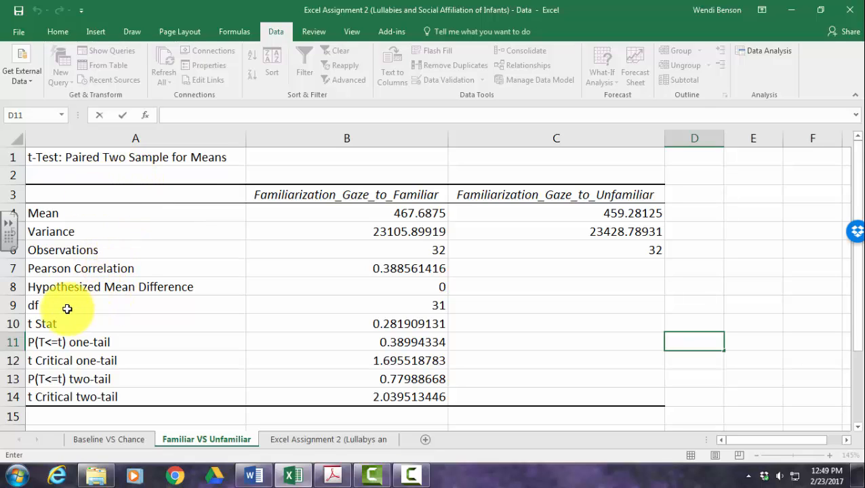
# - Examine the t Stat, the two-tail p-value and critical value, and compare the Familiar and Unfamiliar gaze means
pyautogui.click(379, 322)
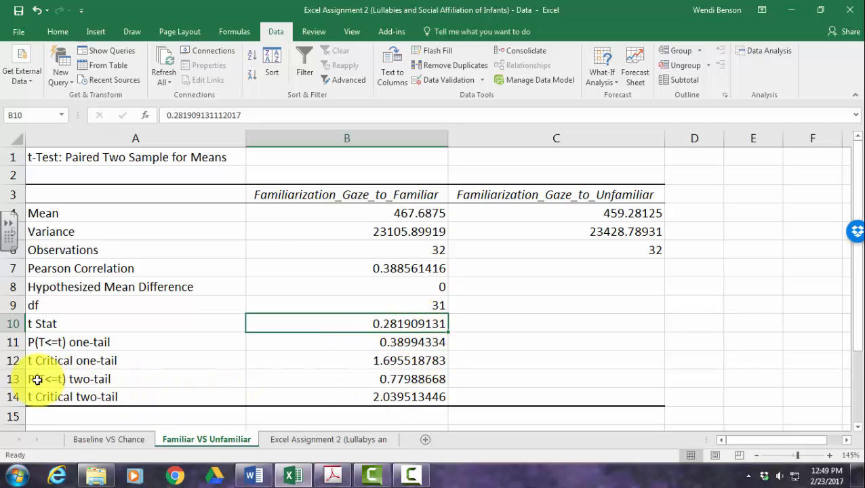
pyautogui.moveTo(38, 380); pyautogui.dragTo(357, 396)
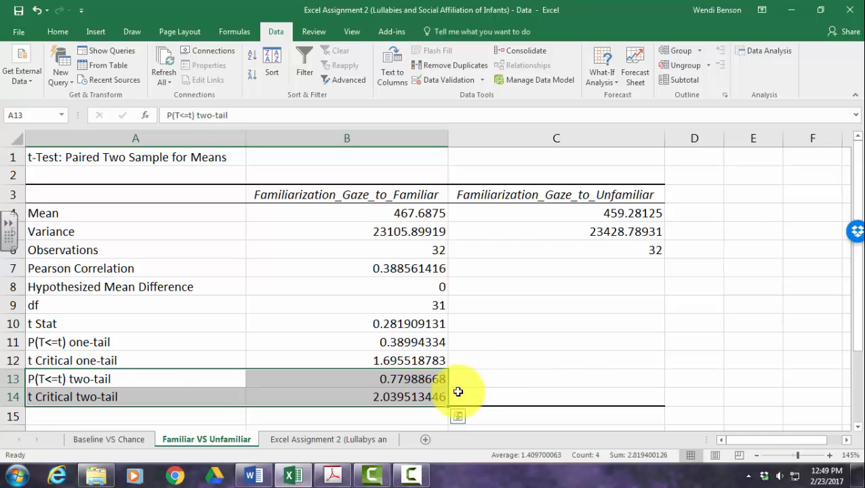
pyautogui.click(399, 379)
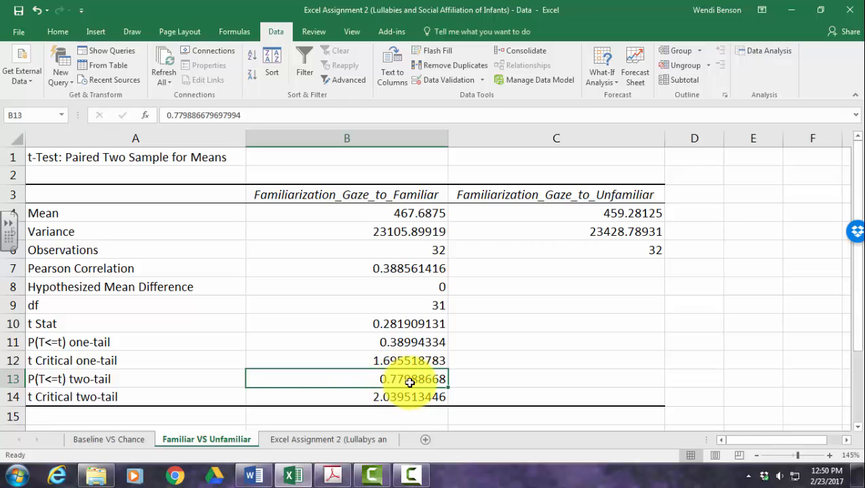
pyautogui.click(429, 211)
pyautogui.click(593, 213)
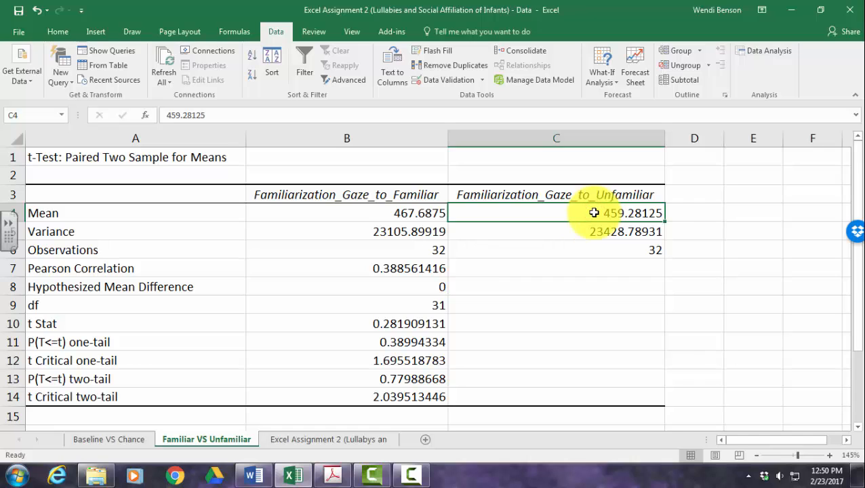
pyautogui.click(428, 214)
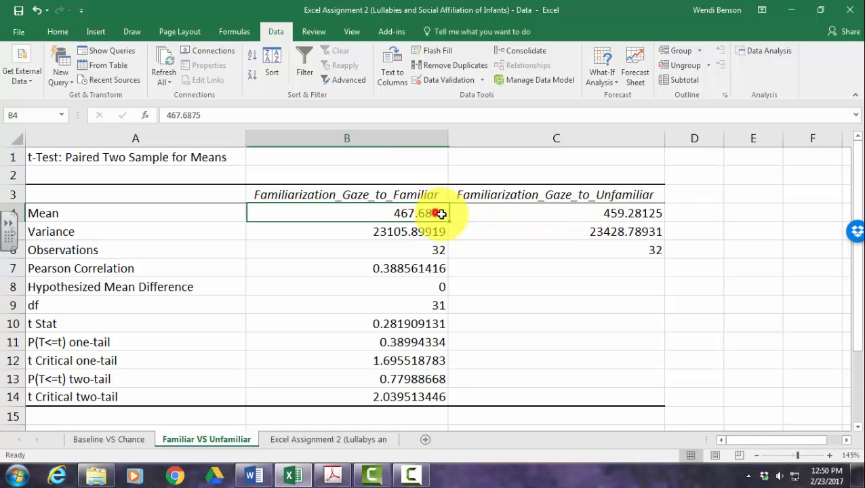
pyautogui.click(525, 213)
pyautogui.click(405, 215)
pyautogui.click(465, 219)
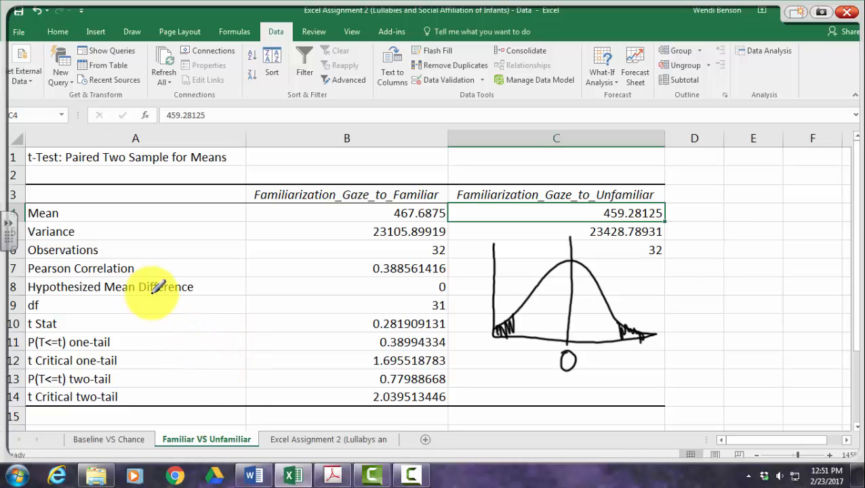
# - Label the two shaded tails of the drawn distribution curve with the critical values -2.04 and 2.04
pyautogui.moveTo(606, 357)
pyautogui.mouseDown()
pyautogui.moveTo(617, 371)
pyautogui.moveTo(629, 353)
pyautogui.moveTo(645, 369)
pyautogui.mouseUp()
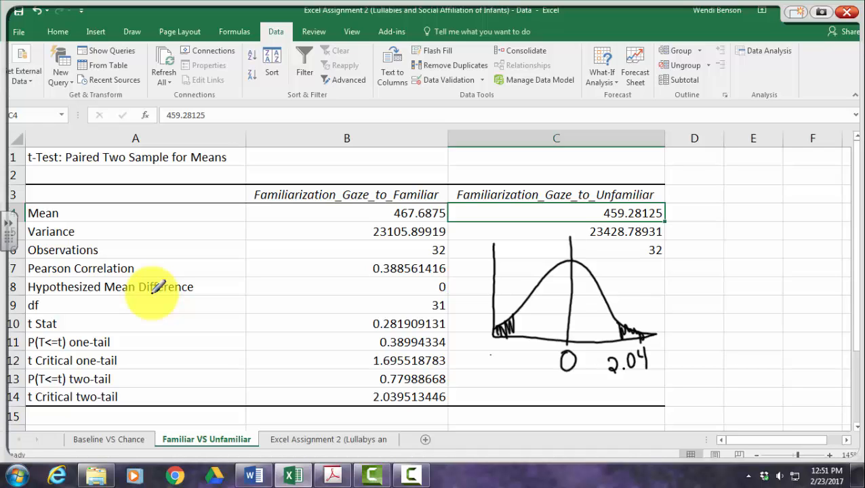
pyautogui.moveTo(489, 353); pyautogui.dragTo(513, 366)
pyautogui.moveTo(527, 351); pyautogui.dragTo(529, 364)
pyautogui.moveTo(532, 347); pyautogui.dragTo(541, 357)
pyautogui.moveTo(542, 343); pyautogui.dragTo(543, 367)
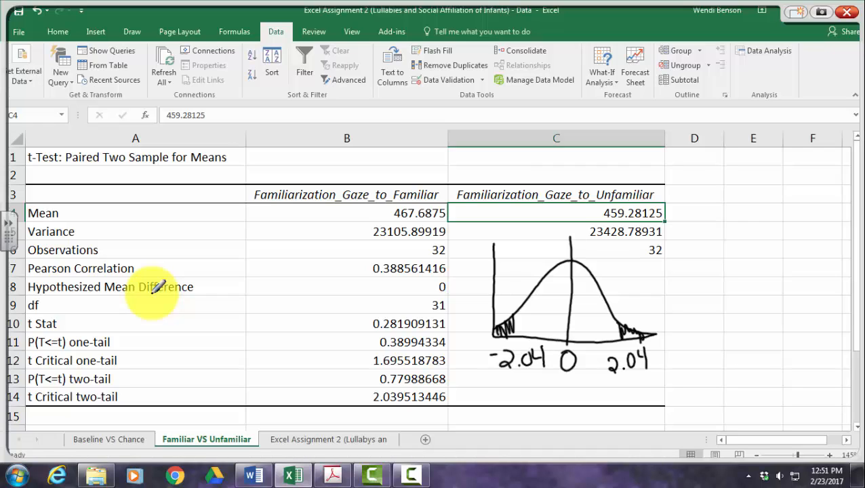
# - Mark the t Stat in red in the table and near 0 on the curve, and write "p(.78) > α(.05)" beside the curve
pyautogui.moveTo(401, 303)
pyautogui.mouseDown()
pyautogui.moveTo(389, 336)
pyautogui.moveTo(444, 309)
pyautogui.moveTo(407, 304)
pyautogui.mouseUp()
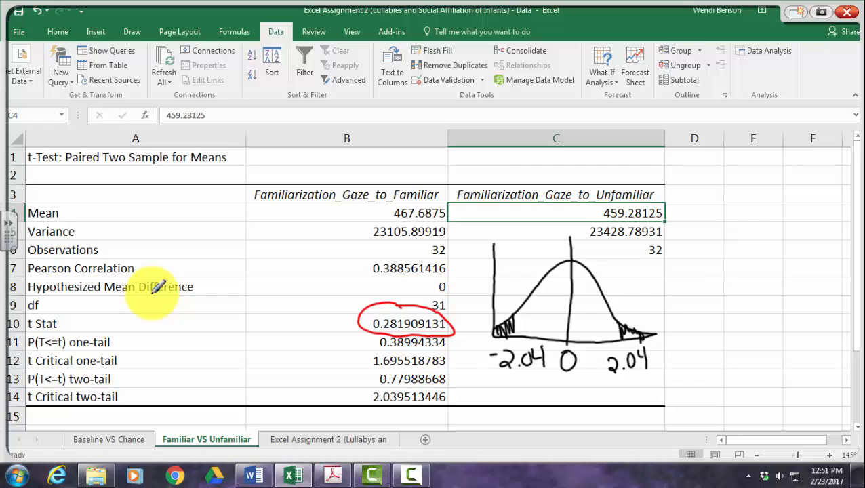
pyautogui.moveTo(573, 342); pyautogui.dragTo(571, 343)
pyautogui.moveTo(671, 277)
pyautogui.mouseDown()
pyautogui.moveTo(674, 306)
pyautogui.moveTo(672, 290)
pyautogui.mouseUp()
pyautogui.moveTo(694, 261)
pyautogui.mouseDown()
pyautogui.moveTo(691, 290)
pyautogui.moveTo(713, 265)
pyautogui.moveTo(710, 288)
pyautogui.mouseUp()
pyautogui.moveTo(726, 262)
pyautogui.mouseDown()
pyautogui.moveTo(719, 269)
pyautogui.moveTo(723, 263)
pyautogui.moveTo(736, 287)
pyautogui.moveTo(743, 277)
pyautogui.moveTo(788, 278)
pyautogui.mouseUp()
pyautogui.moveTo(801, 248)
pyautogui.mouseDown()
pyautogui.moveTo(797, 274)
pyautogui.moveTo(814, 252)
pyautogui.moveTo(826, 270)
pyautogui.moveTo(829, 235)
pyautogui.moveTo(833, 271)
pyautogui.mouseUp()
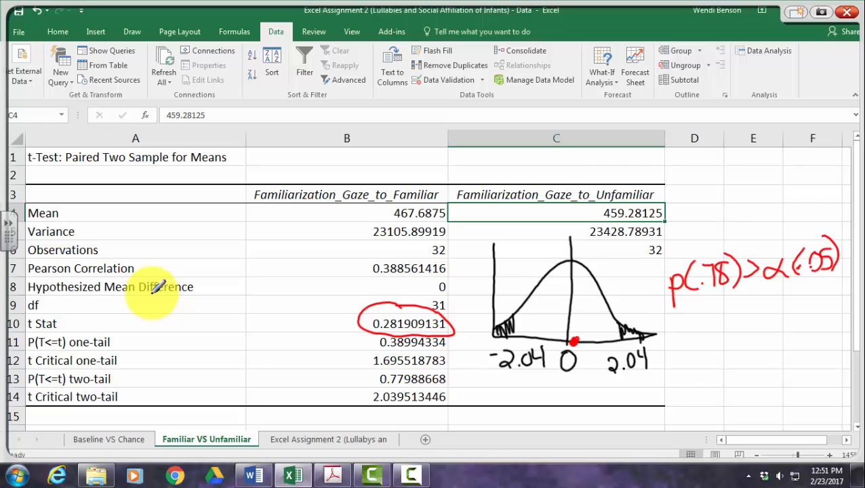
# - Write "t stat (.282) does not exceed t crit" in red under the p-value note and draw an arrow to the circled t Stat
pyautogui.moveTo(680, 316)
pyautogui.mouseDown()
pyautogui.moveTo(679, 336)
pyautogui.moveTo(692, 335)
pyautogui.mouseUp()
pyautogui.moveTo(671, 327)
pyautogui.mouseDown()
pyautogui.moveTo(689, 326)
pyautogui.moveTo(691, 342)
pyautogui.moveTo(702, 339)
pyautogui.mouseUp()
pyautogui.moveTo(698, 330)
pyautogui.mouseDown()
pyautogui.moveTo(715, 326)
pyautogui.moveTo(713, 336)
pyautogui.mouseUp()
pyautogui.moveTo(721, 309); pyautogui.dragTo(731, 331)
pyautogui.moveTo(714, 320); pyautogui.dragTo(727, 318)
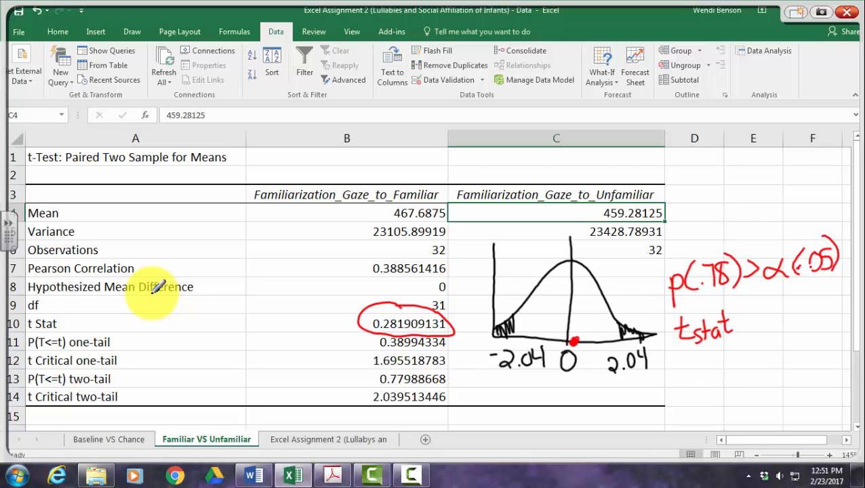
pyautogui.moveTo(341, 291); pyautogui.dragTo(365, 317)
pyautogui.moveTo(349, 310); pyautogui.dragTo(365, 317)
pyautogui.moveTo(754, 317); pyautogui.dragTo(748, 328)
pyautogui.moveTo(756, 306)
pyautogui.mouseDown()
pyautogui.moveTo(759, 329)
pyautogui.moveTo(765, 316)
pyautogui.moveTo(779, 324)
pyautogui.mouseUp()
pyautogui.moveTo(791, 311); pyautogui.dragTo(782, 324)
pyautogui.moveTo(706, 351); pyautogui.dragTo(715, 361)
pyautogui.moveTo(725, 348); pyautogui.dragTo(737, 357)
pyautogui.moveTo(730, 346); pyautogui.dragTo(742, 341)
pyautogui.moveTo(708, 381); pyautogui.dragTo(734, 391)
pyautogui.moveTo(735, 372)
pyautogui.mouseDown()
pyautogui.moveTo(722, 392)
pyautogui.moveTo(764, 381)
pyautogui.mouseUp()
pyautogui.moveTo(765, 380)
pyautogui.mouseDown()
pyautogui.moveTo(778, 368)
pyautogui.moveTo(779, 378)
pyautogui.mouseUp()
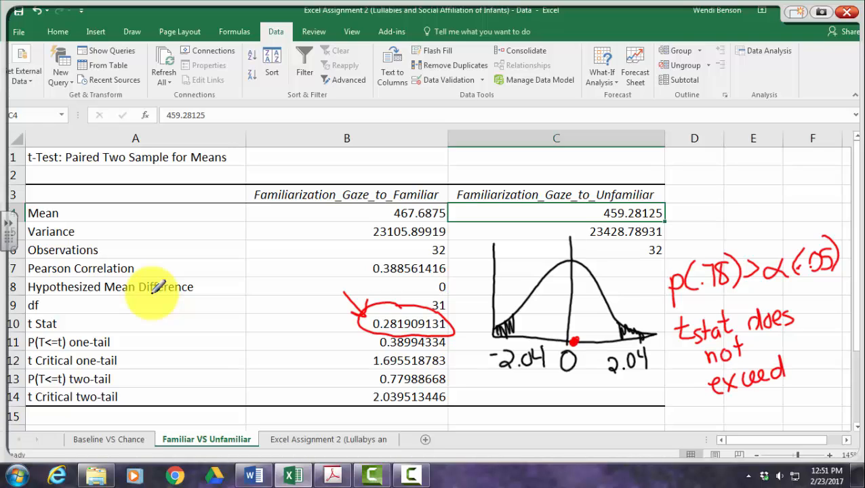
pyautogui.moveTo(715, 396)
pyautogui.mouseDown()
pyautogui.moveTo(718, 418)
pyautogui.moveTo(730, 399)
pyautogui.mouseUp()
pyautogui.moveTo(749, 401)
pyautogui.mouseDown()
pyautogui.moveTo(739, 412)
pyautogui.moveTo(757, 401)
pyautogui.moveTo(765, 410)
pyautogui.mouseUp()
pyautogui.moveTo(764, 386); pyautogui.dragTo(765, 389)
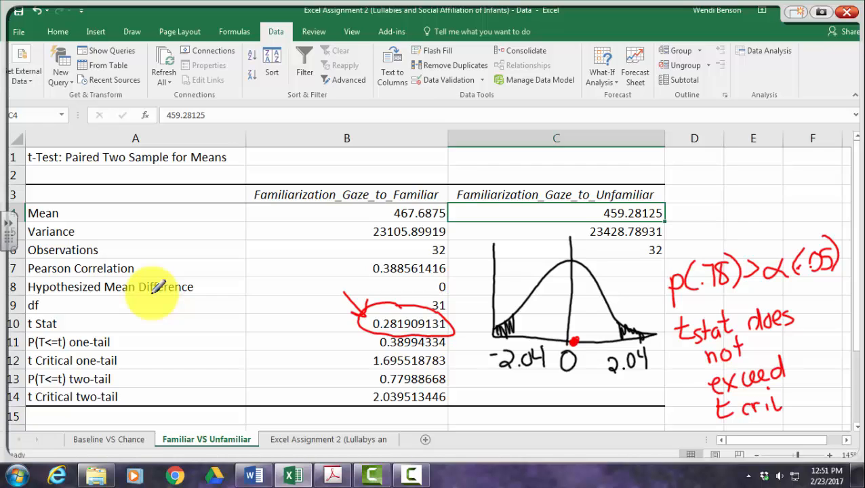
pyautogui.moveTo(732, 292)
pyautogui.mouseDown()
pyautogui.moveTo(729, 311)
pyautogui.moveTo(760, 301)
pyautogui.moveTo(789, 306)
pyautogui.mouseUp()
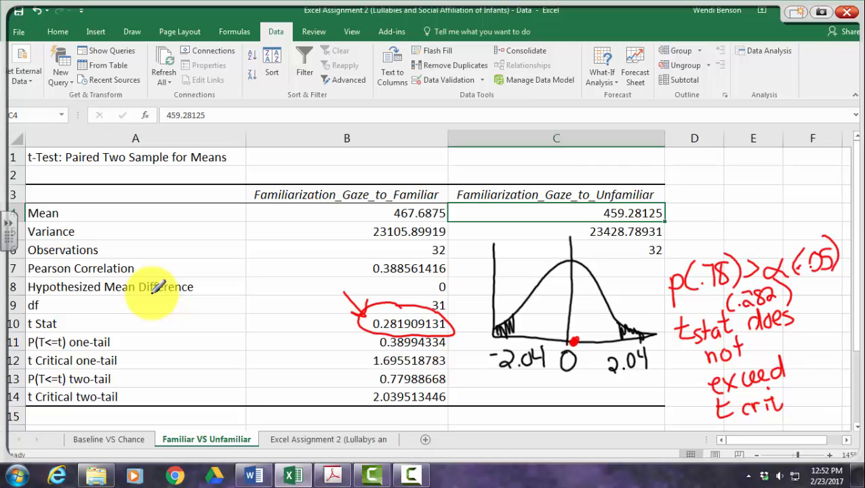
# - Add "(2.04)" in red after "t crit" in the handwritten note and leave the screen annotation
pyautogui.moveTo(793, 381)
pyautogui.mouseDown()
pyautogui.moveTo(788, 402)
pyautogui.moveTo(806, 403)
pyautogui.moveTo(835, 384)
pyautogui.moveTo(831, 403)
pyautogui.mouseUp()
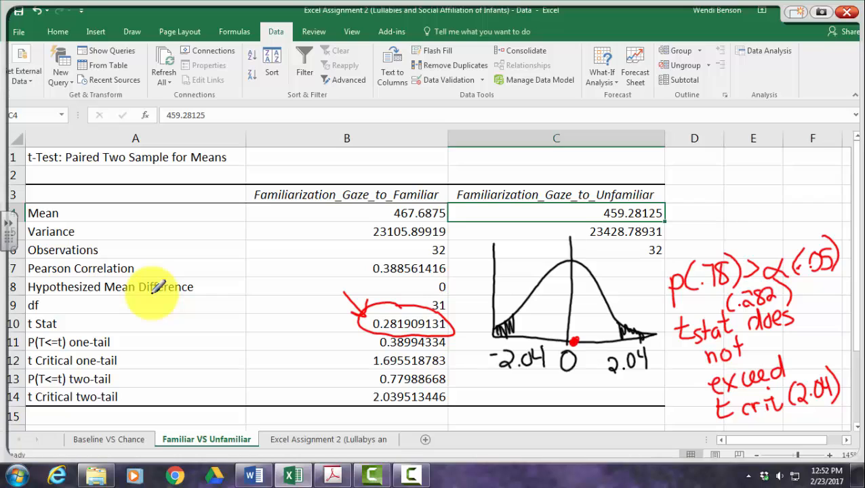
pyautogui.press('Escape')
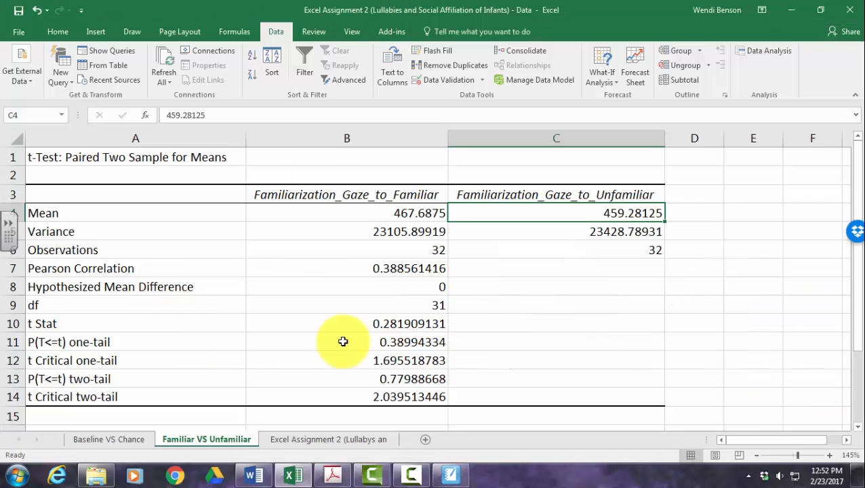
# - Compare the article's paired t-test results on page 489 with the two-tail p-value and t Stat in the Excel output
pyautogui.click(333, 476)
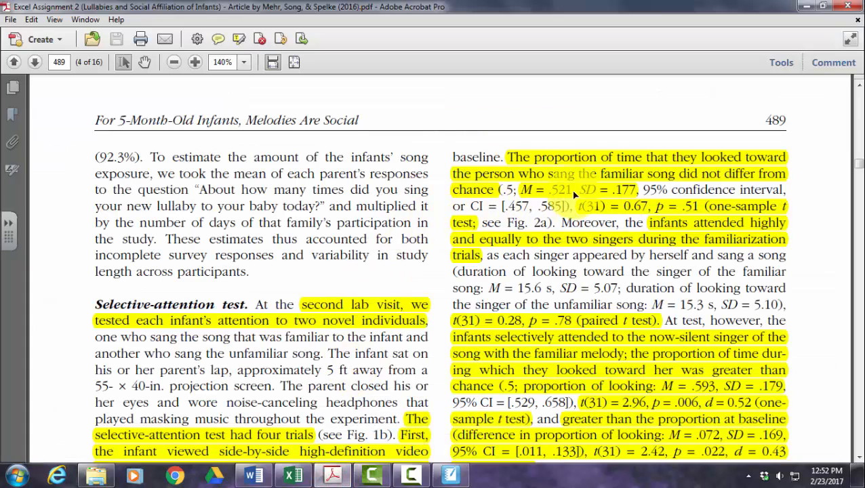
pyautogui.scroll(-1, 702, 252)
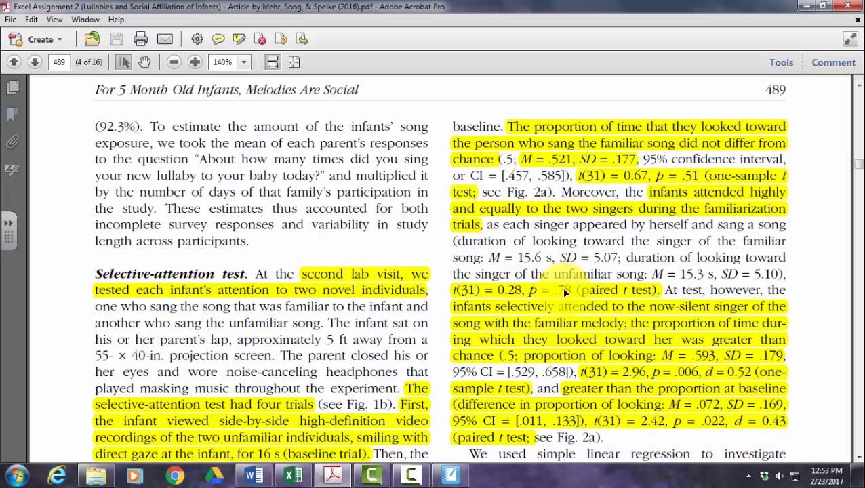
pyautogui.click(293, 475)
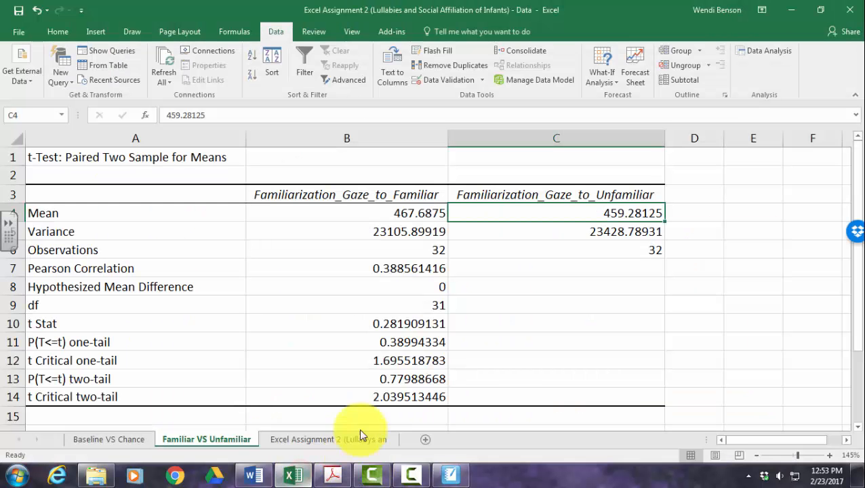
pyautogui.click(405, 381)
pyautogui.click(404, 323)
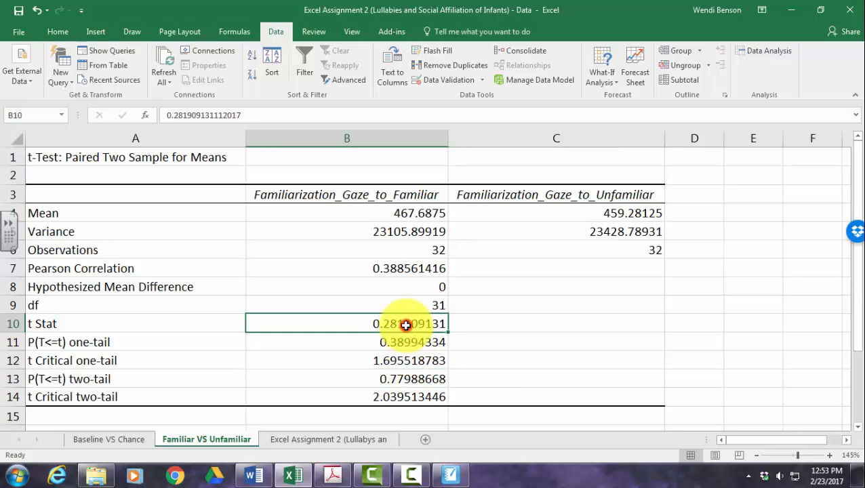
pyautogui.click(332, 475)
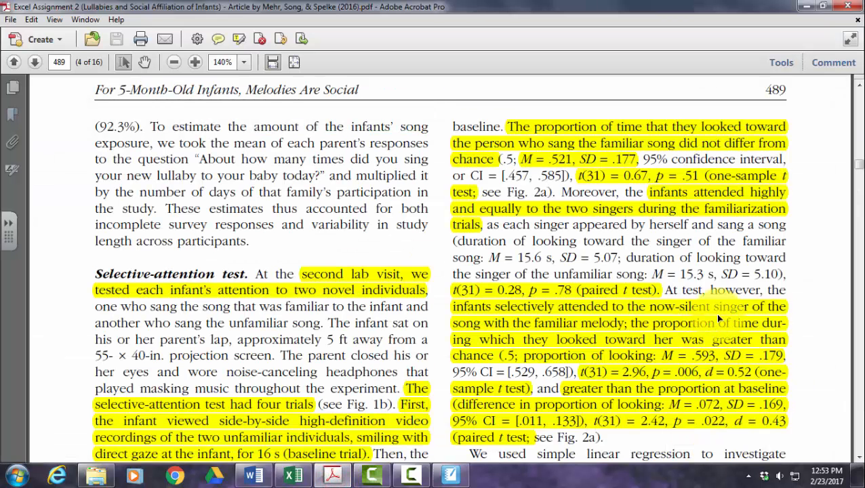
# - Switch to the Word assignment and read the remaining paired t-test questions and the instructions for question 3
pyautogui.click(257, 476)
pyautogui.scroll(-8, 310, 349)
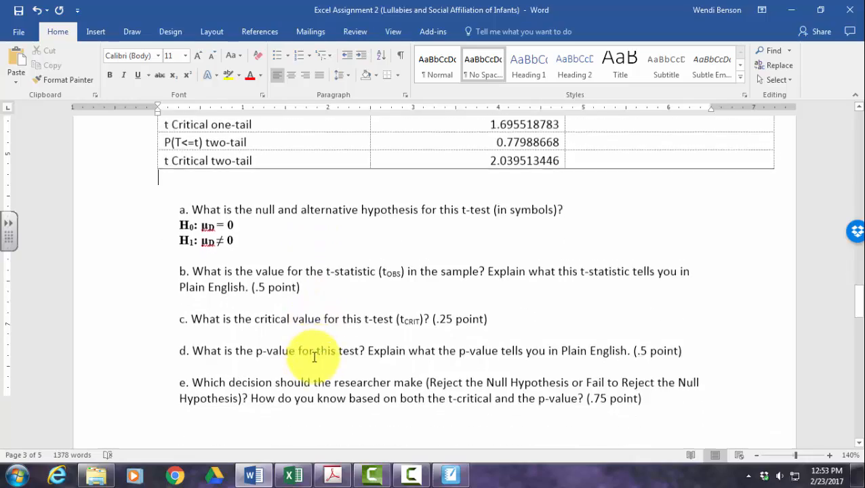
pyautogui.scroll(-2, 311, 355)
pyautogui.scroll(5, 302, 298)
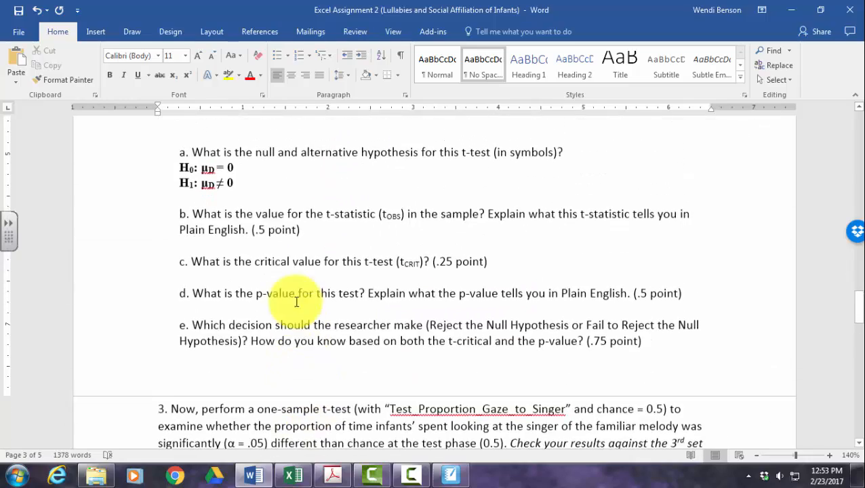
pyautogui.scroll(-7, 332, 332)
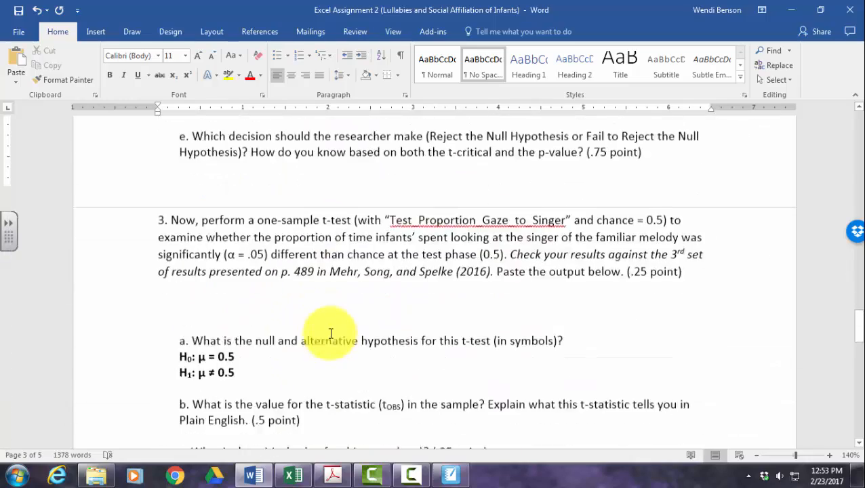
pyautogui.scroll(2, 329, 335)
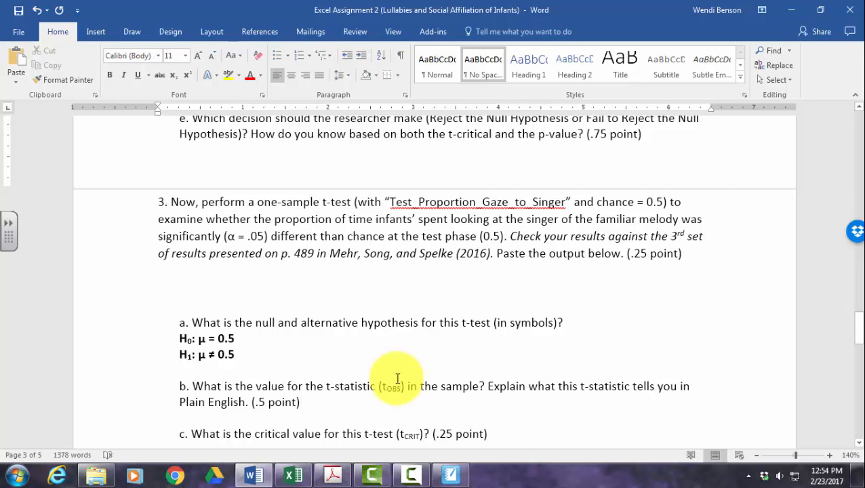
# - Switch to the infants' data sheet in Excel and start a t-Test: Two-Sample Assuming Unequal Variances analysis
pyautogui.moveTo(304, 476)
pyautogui.click(304, 474)
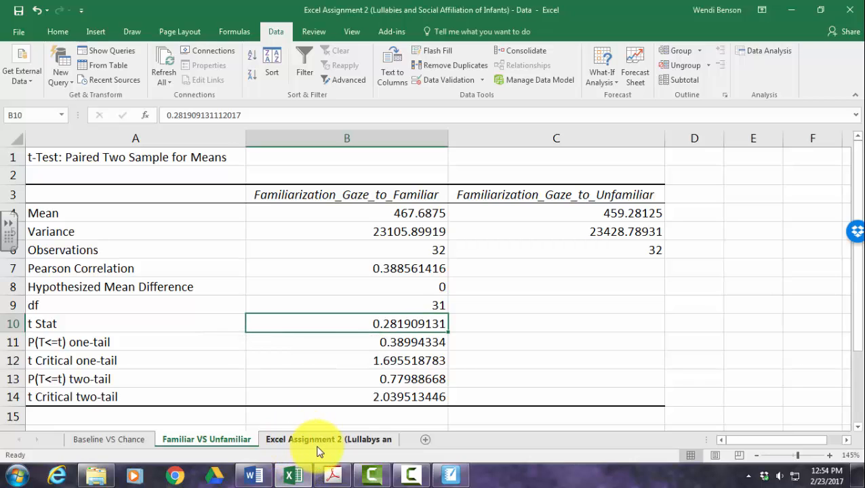
pyautogui.click(281, 443)
pyautogui.scroll(4, 408, 397)
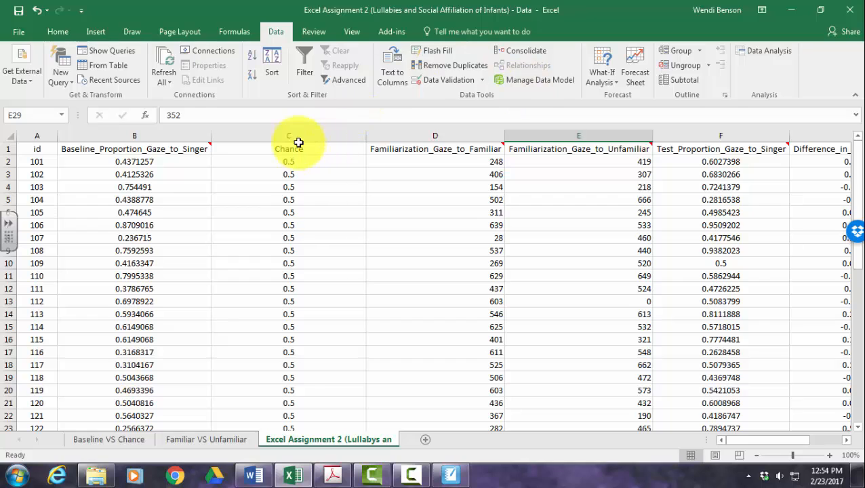
pyautogui.click(752, 54)
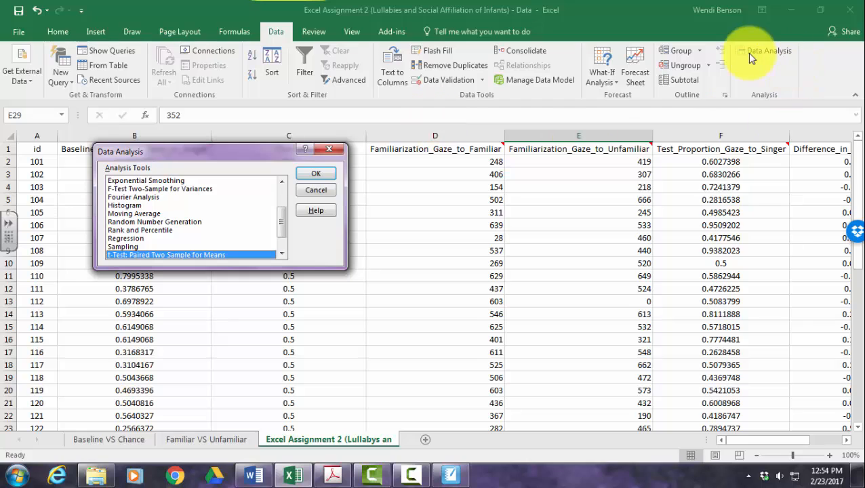
pyautogui.scroll(-1, 204, 231)
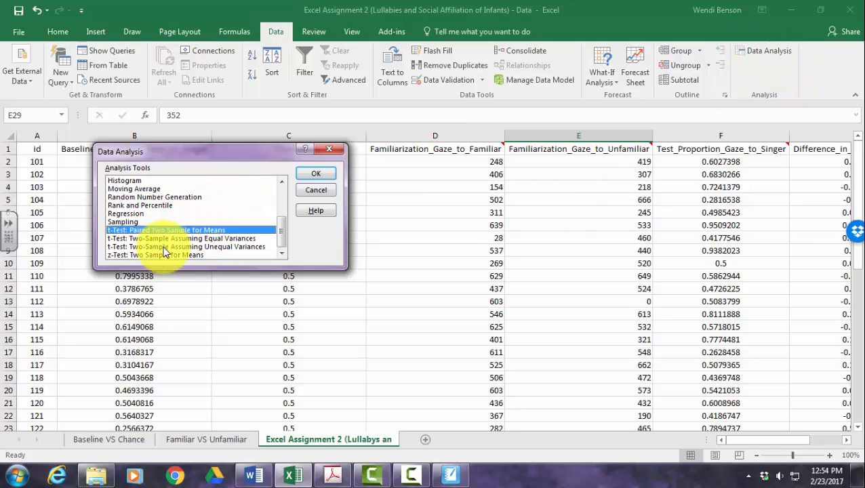
pyautogui.click(145, 247)
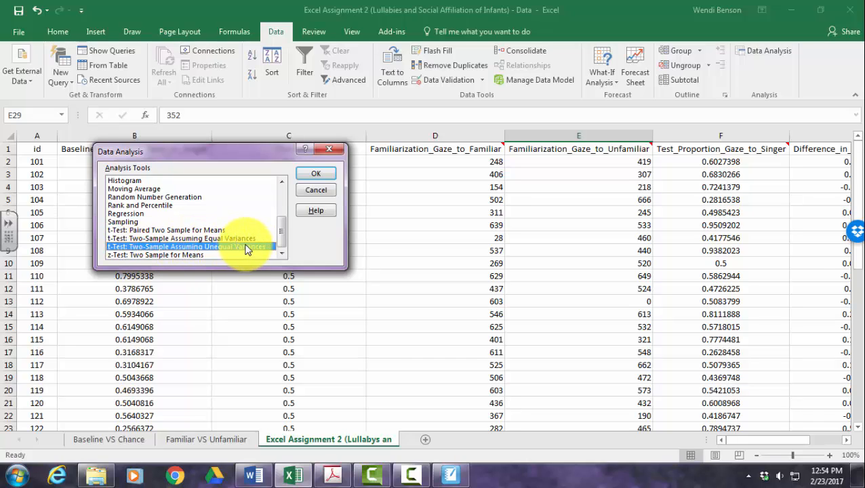
pyautogui.click(317, 173)
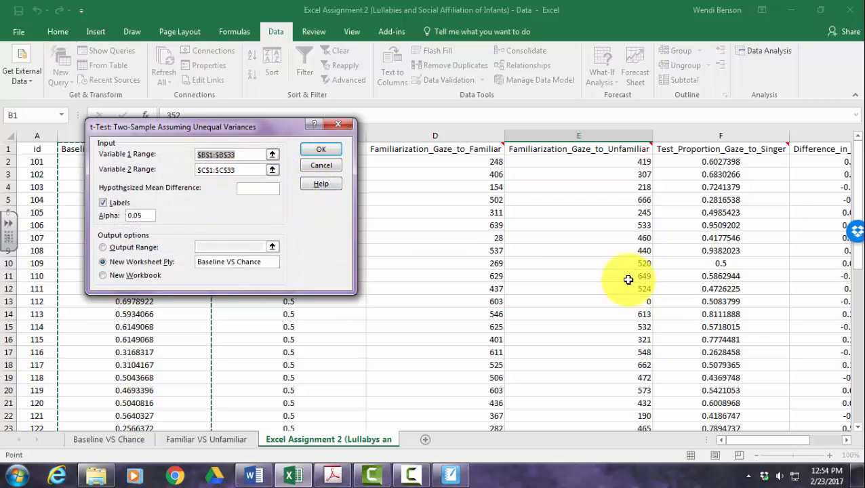
# - Set the t-test's Variable 1 range to Test_Proportion_Gaze_to_Singer (F1:F33) and Variable 2 range to Chance (C1:C33)
pyautogui.moveTo(683, 151); pyautogui.dragTo(717, 398)
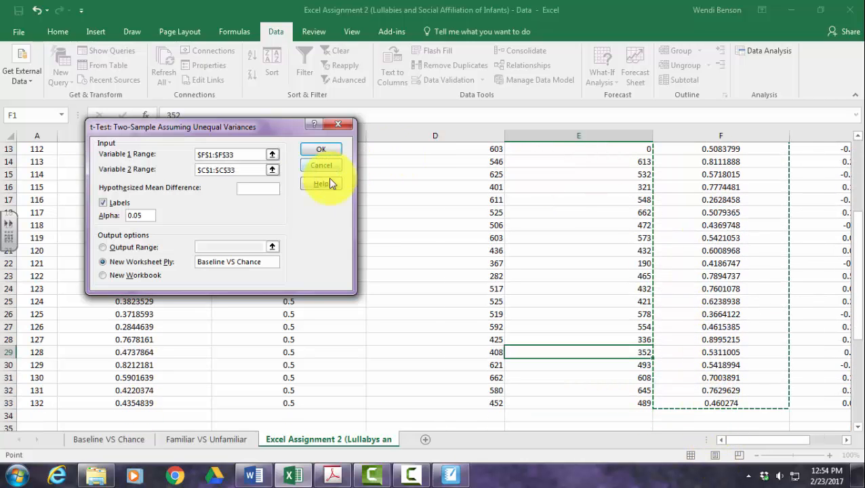
pyautogui.click(261, 170)
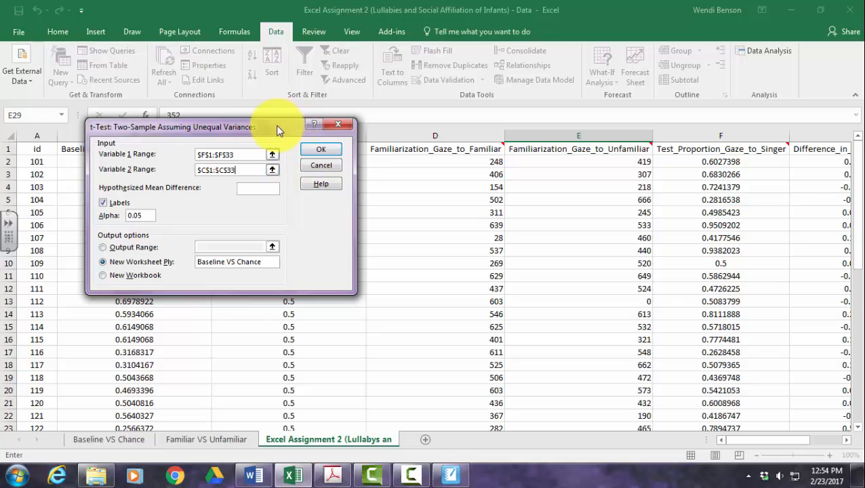
pyautogui.moveTo(278, 130); pyautogui.dragTo(562, 127)
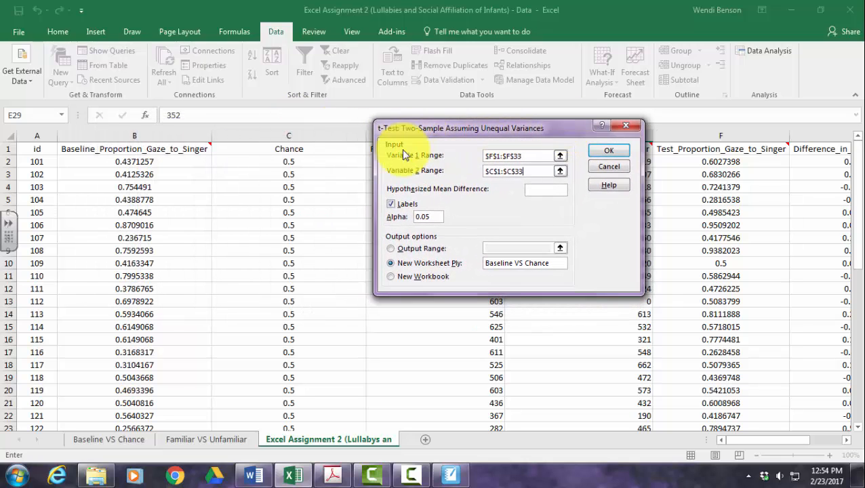
pyautogui.moveTo(319, 151); pyautogui.dragTo(316, 409)
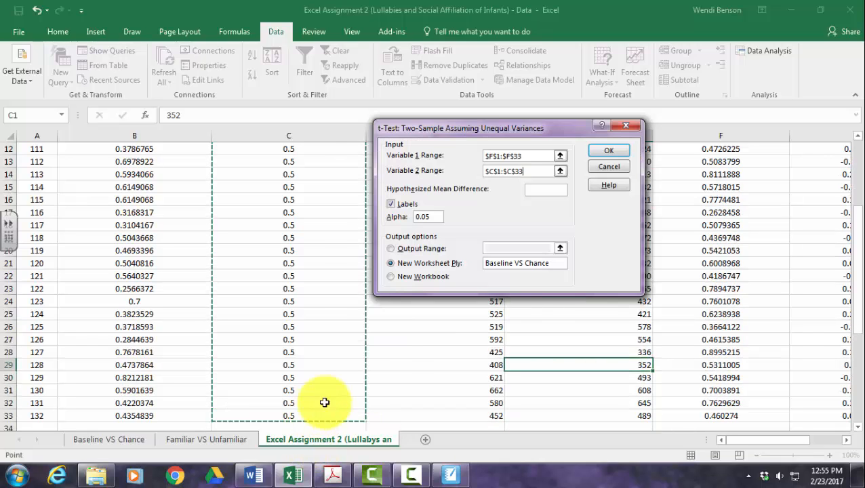
# - Keep Labels enabled, name the output worksheet "Test VS Chance" and run the t-test
pyautogui.click(389, 204)
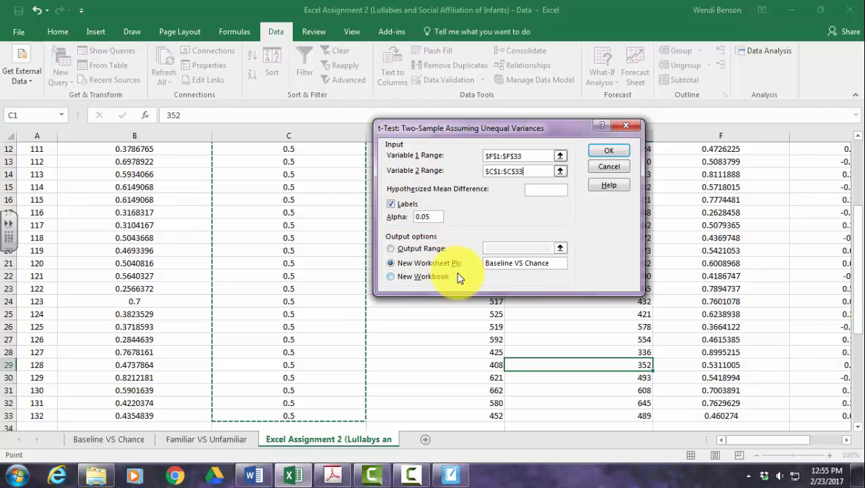
pyautogui.click(495, 262)
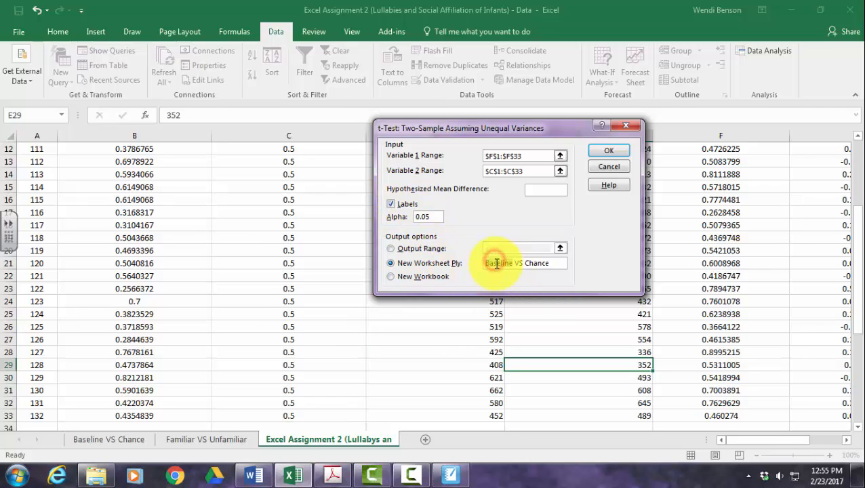
pyautogui.write('Test')
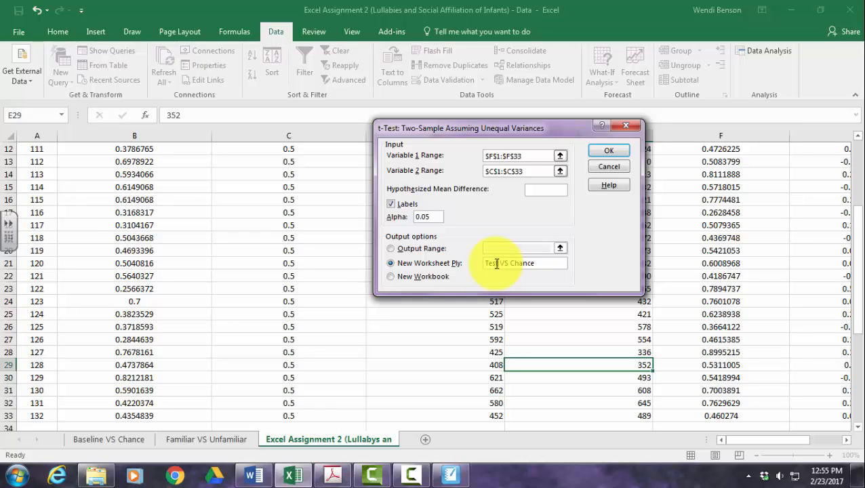
pyautogui.click(591, 157)
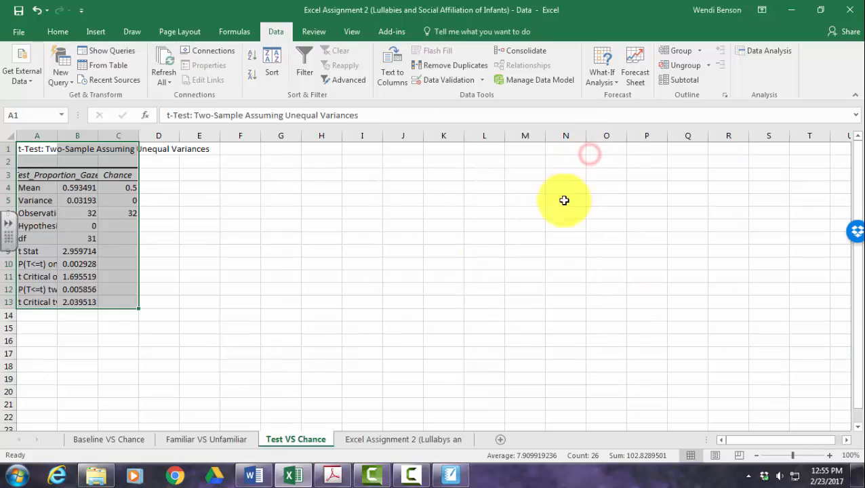
# - Fit columns A to C of the Test VS Chance output to their contents and deselect the table
pyautogui.doubleClick(56, 136)
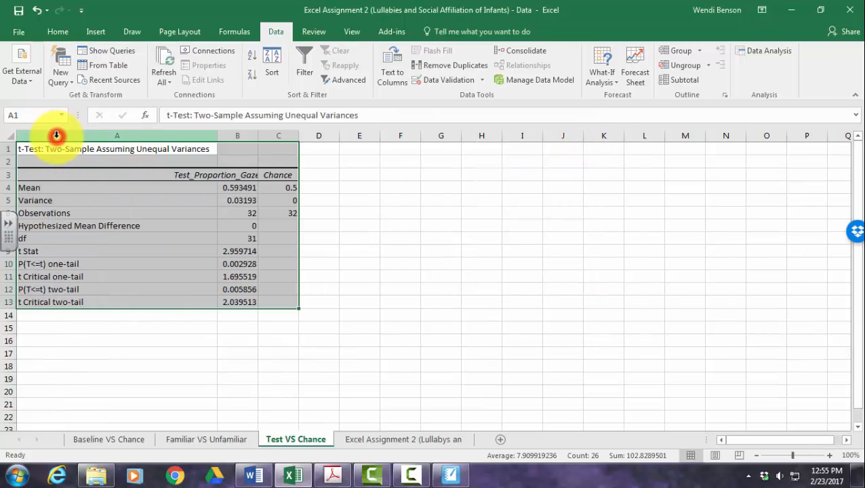
pyautogui.doubleClick(258, 135)
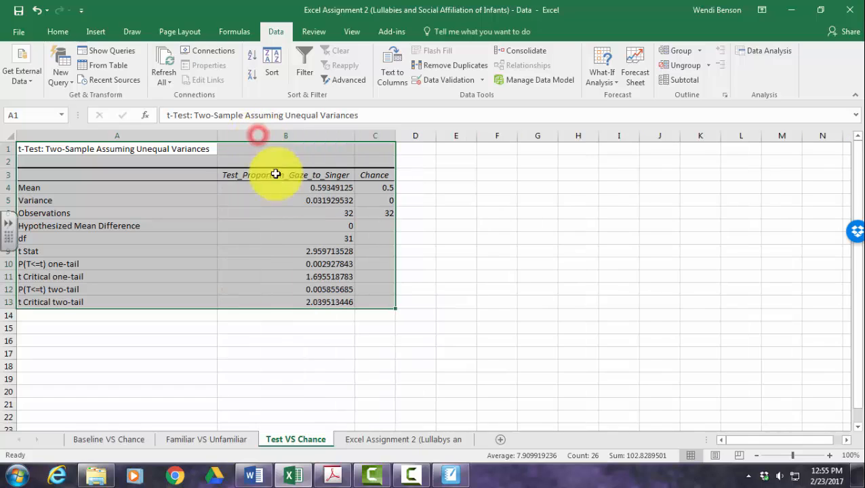
pyautogui.doubleClick(394, 136)
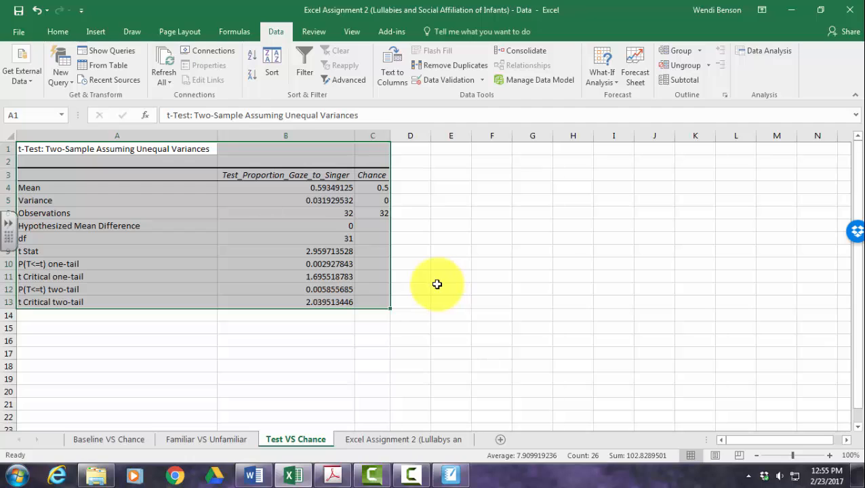
pyautogui.click(436, 286)
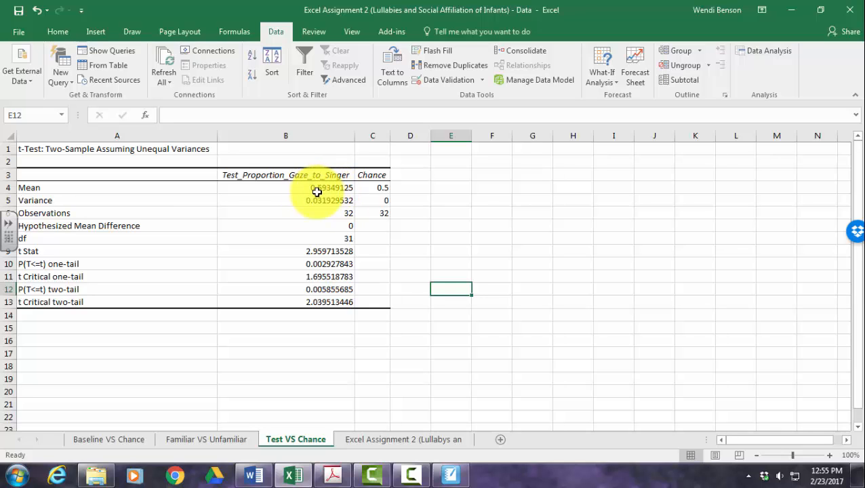
# - Check the article's reported test results in Acrobat, and calculate the standard deviation in cell E5 of the Excel output with =SQRT(B5)
pyautogui.click(332, 476)
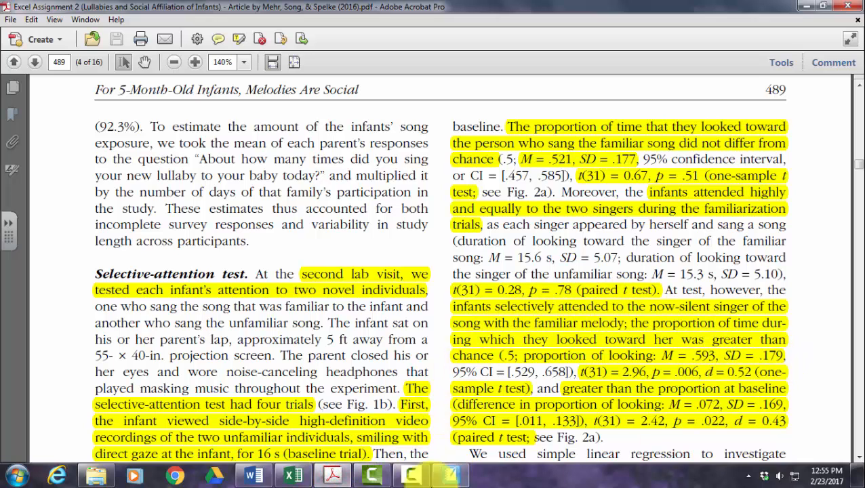
pyautogui.click(293, 477)
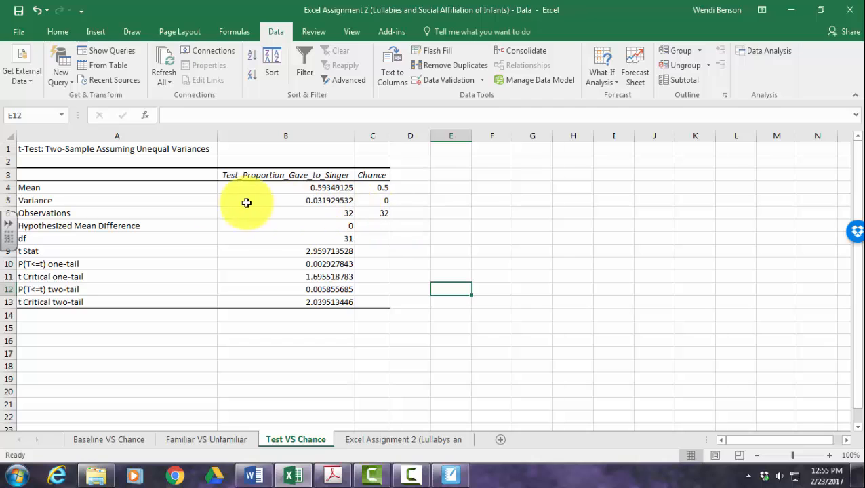
pyautogui.click(445, 202)
pyautogui.click(445, 202)
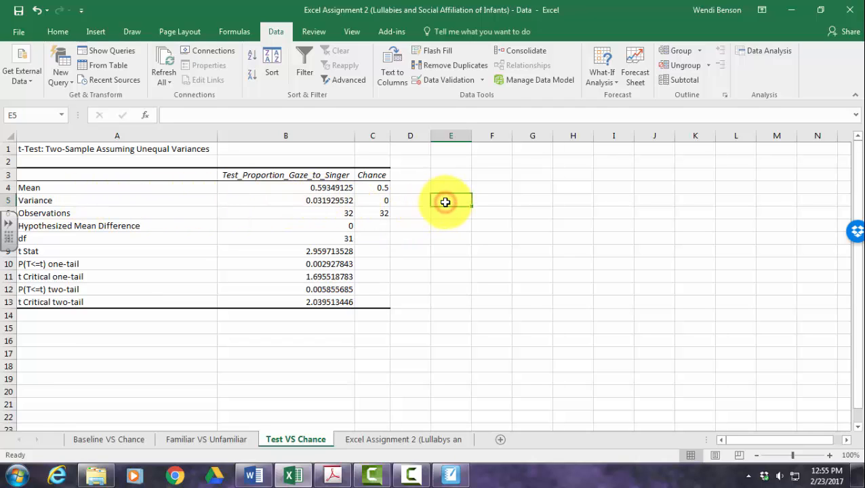
pyautogui.write('=')
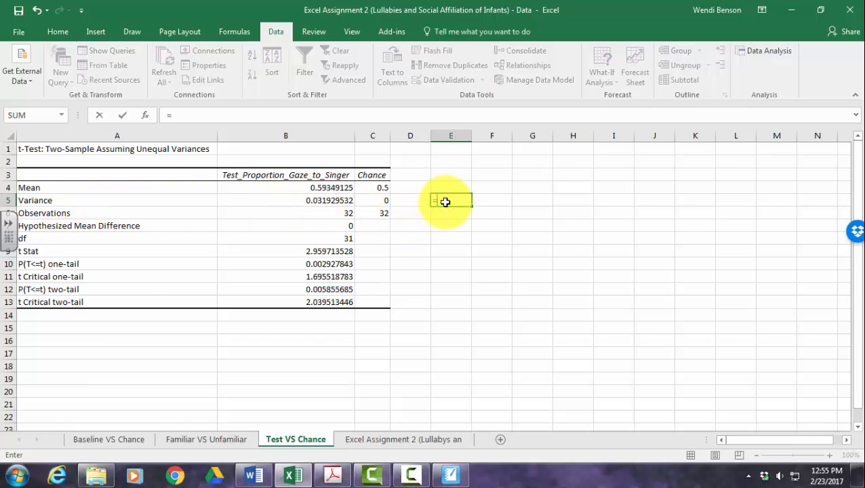
pyautogui.write('sq')
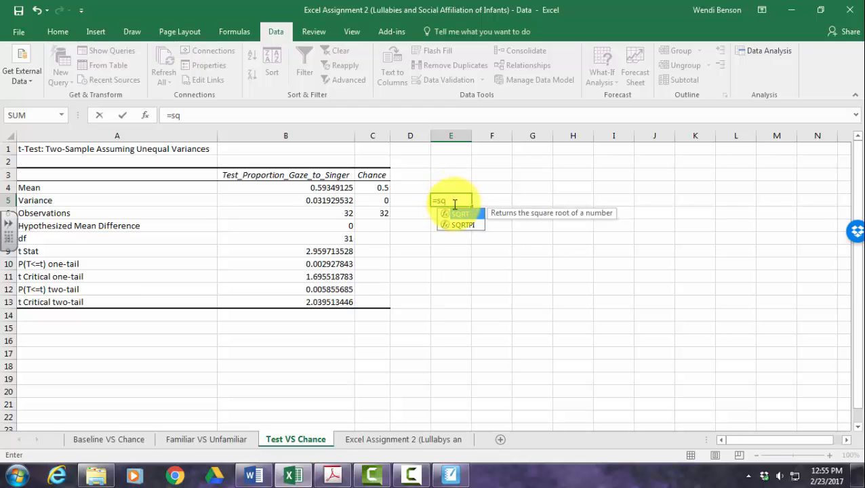
pyautogui.doubleClick(464, 216)
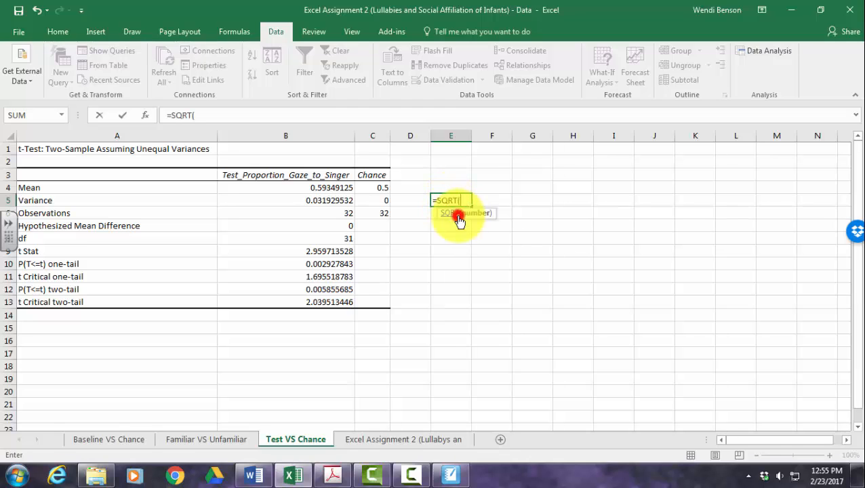
pyautogui.click(320, 200)
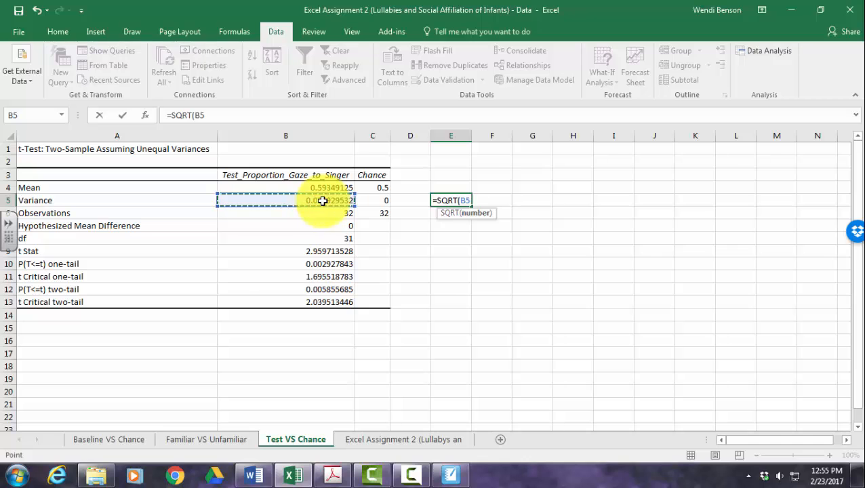
pyautogui.press('Return')
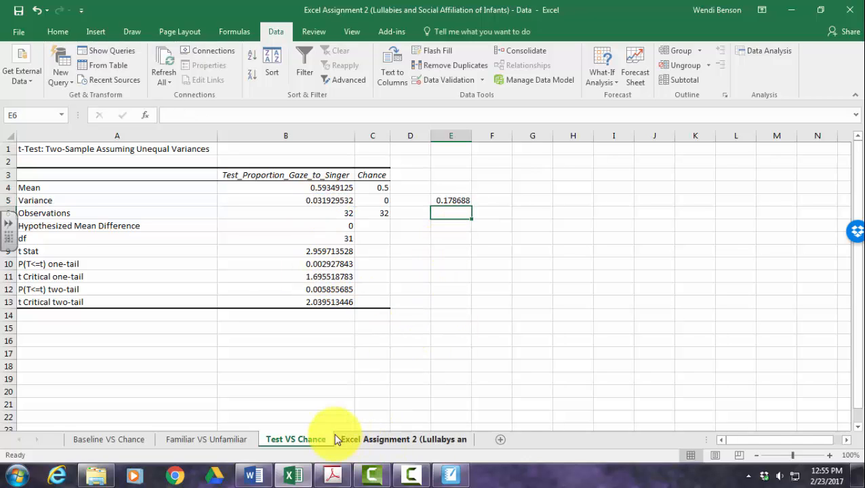
# - Compare the calculated standard deviation with the article's SD and check the observations and df in the Excel output
pyautogui.click(332, 476)
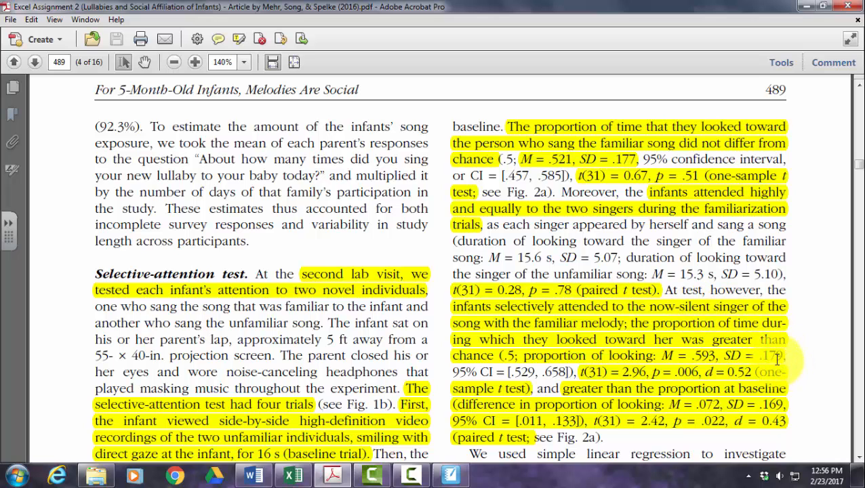
pyautogui.click(293, 477)
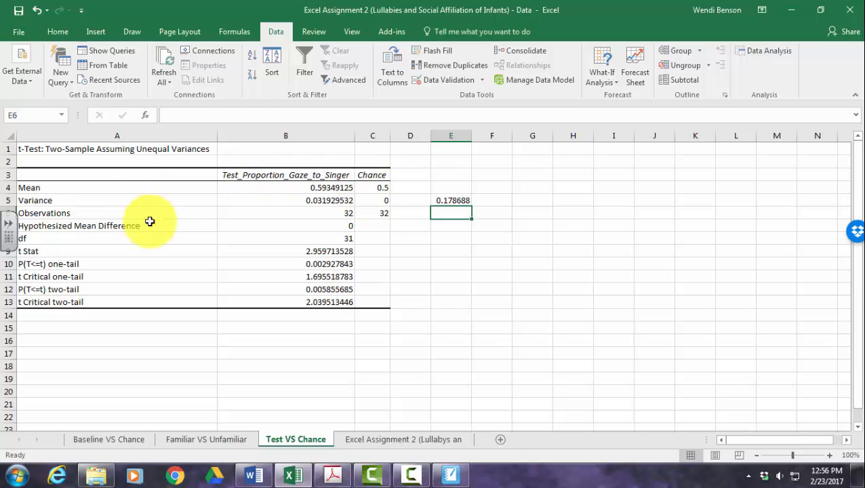
pyautogui.click(331, 215)
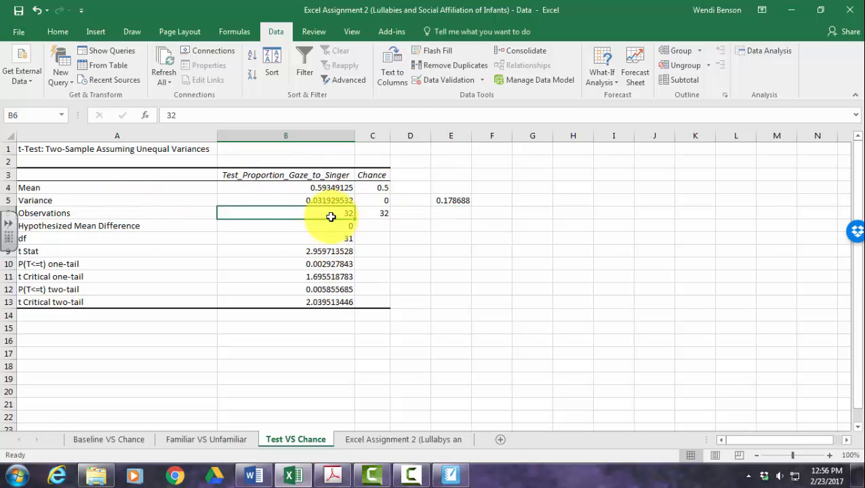
pyautogui.click(330, 240)
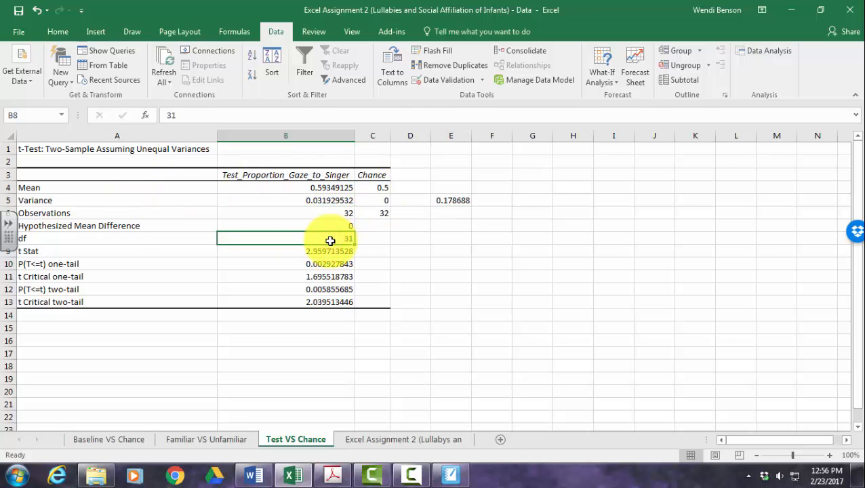
pyautogui.scroll(3, 327, 240)
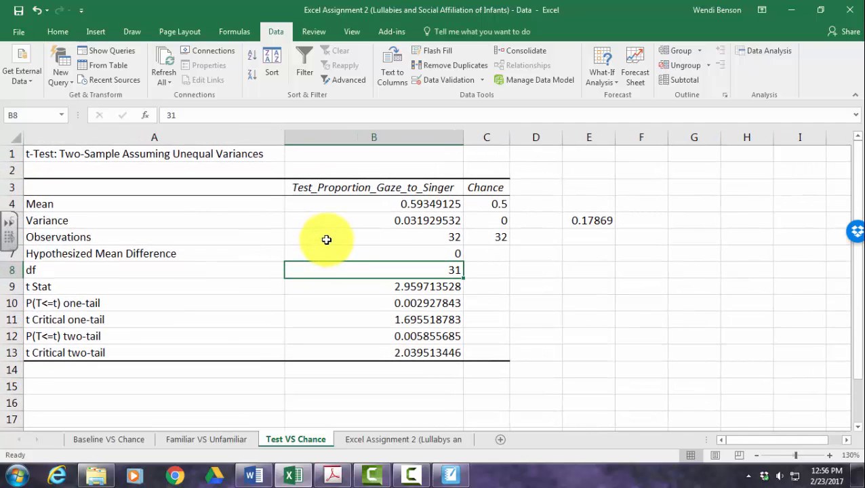
# - Examine the t Stat, two-tailed p value and critical value, and compare the test gaze mean with the chance mean
pyautogui.click(409, 287)
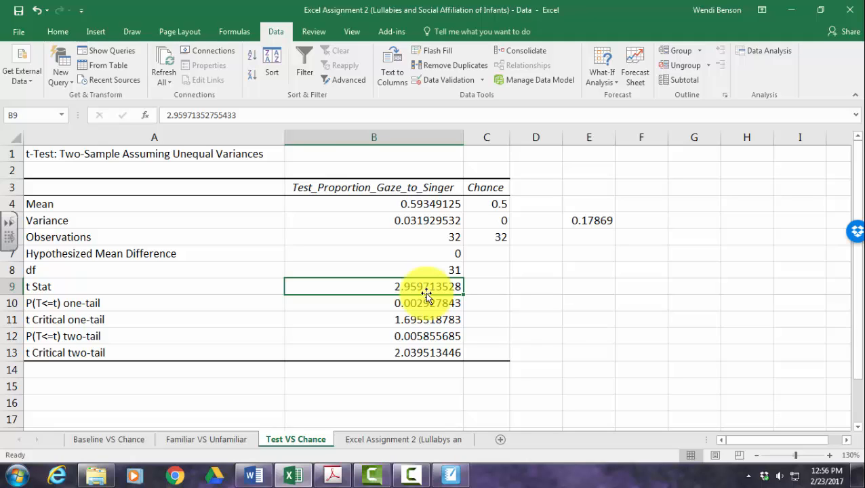
pyautogui.click(96, 336)
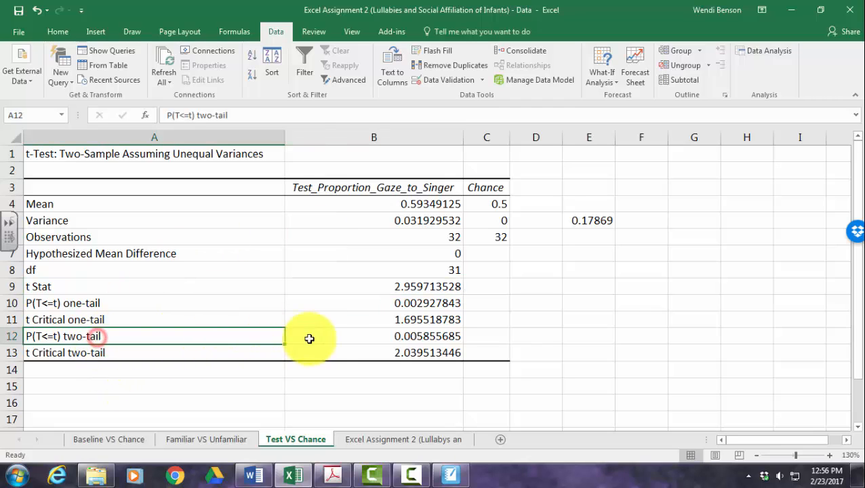
pyautogui.moveTo(309, 338); pyautogui.dragTo(382, 355)
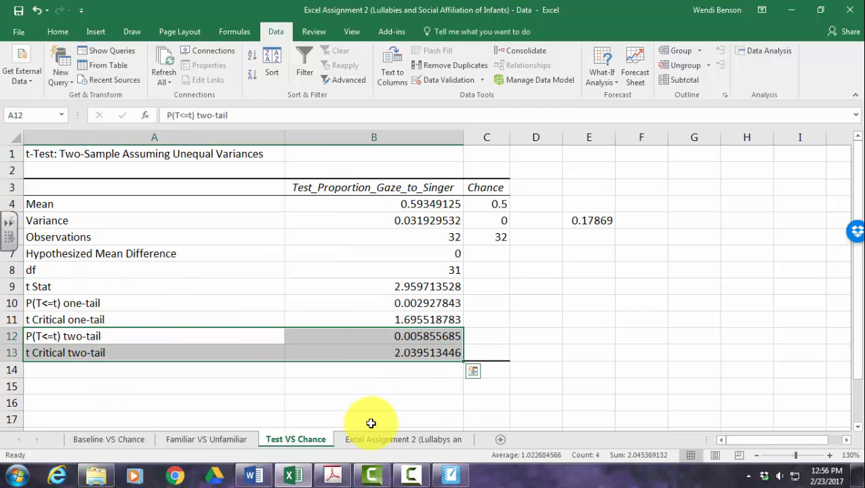
pyautogui.click(405, 341)
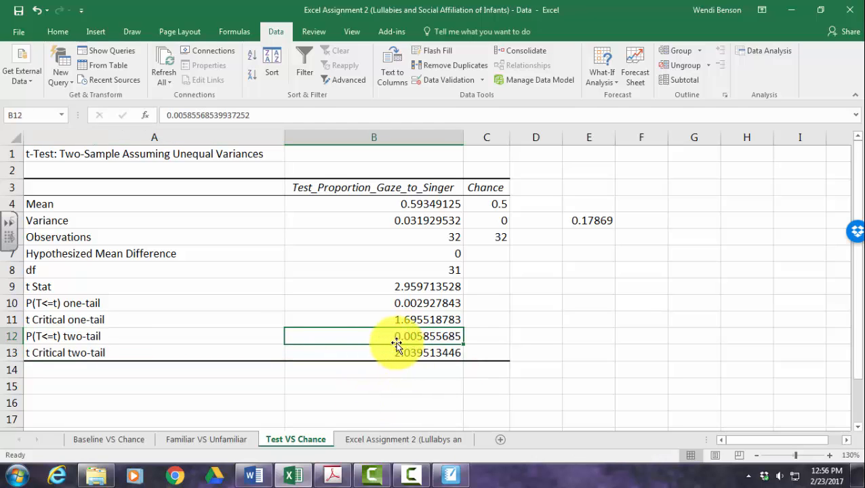
pyautogui.click(451, 203)
pyautogui.click(488, 205)
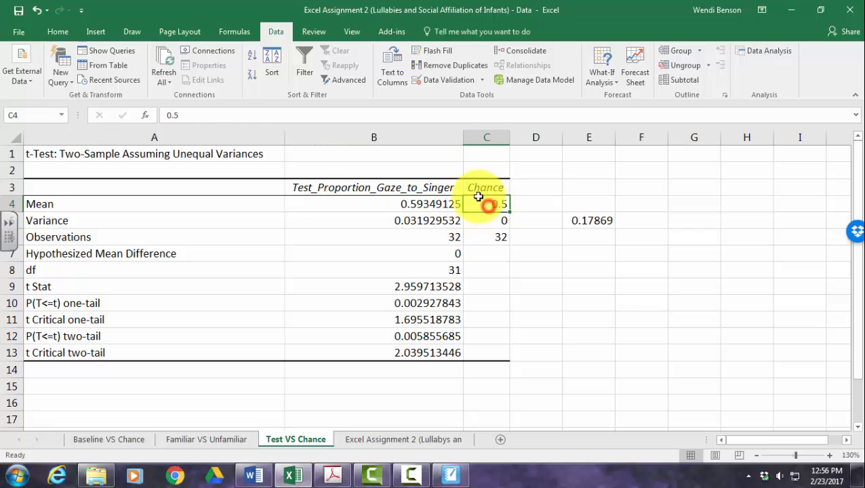
pyautogui.click(431, 203)
pyautogui.click(489, 201)
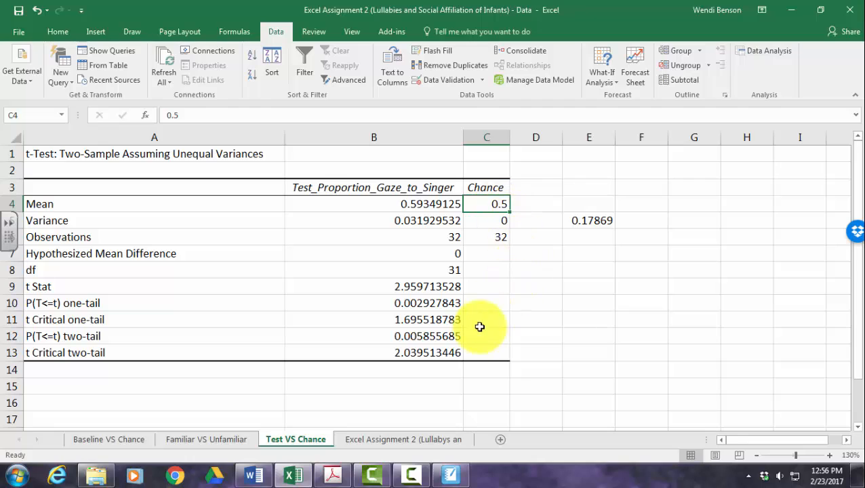
pyautogui.click(425, 338)
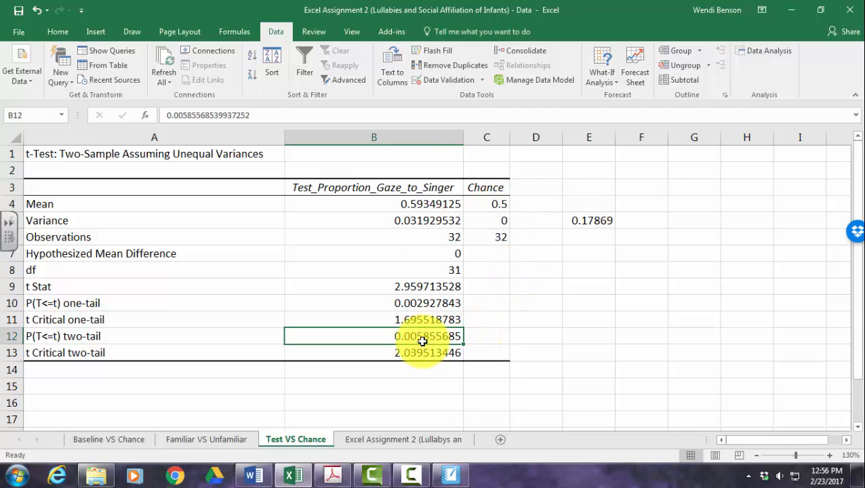
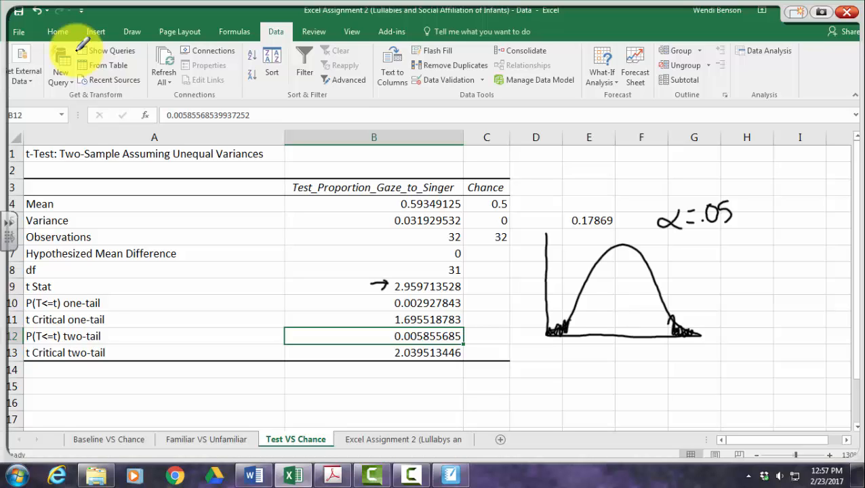
# - Write the critical values 2.04 and -2.04 beneath the shaded tails of the hand-drawn distribution curve
pyautogui.moveTo(656, 351)
pyautogui.mouseDown()
pyautogui.moveTo(669, 361)
pyautogui.moveTo(689, 342)
pyautogui.moveTo(698, 349)
pyautogui.mouseUp()
pyautogui.click(678, 360)
pyautogui.moveTo(698, 339); pyautogui.dragTo(701, 359)
pyautogui.moveTo(536, 354); pyautogui.dragTo(548, 354)
pyautogui.moveTo(549, 351)
pyautogui.mouseDown()
pyautogui.moveTo(551, 364)
pyautogui.moveTo(564, 363)
pyautogui.mouseUp()
pyautogui.moveTo(570, 347)
pyautogui.mouseDown()
pyautogui.moveTo(567, 355)
pyautogui.moveTo(573, 349)
pyautogui.mouseUp()
pyautogui.moveTo(575, 343); pyautogui.dragTo(583, 352)
pyautogui.moveTo(584, 341); pyautogui.dragTo(585, 364)
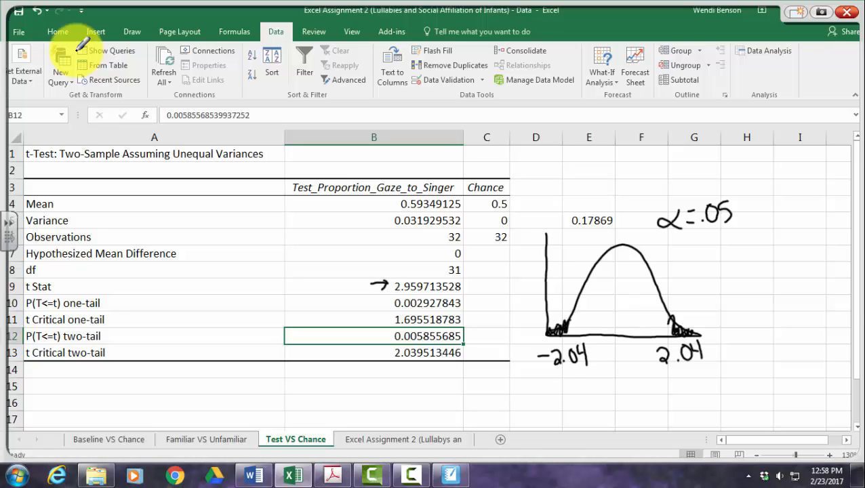
# - Circle the t Stat value in red, mark the curve's upper rejection region and close the annotation layer
pyautogui.moveTo(415, 268)
pyautogui.mouseDown()
pyautogui.moveTo(403, 269)
pyautogui.moveTo(439, 294)
pyautogui.moveTo(415, 269)
pyautogui.mouseUp()
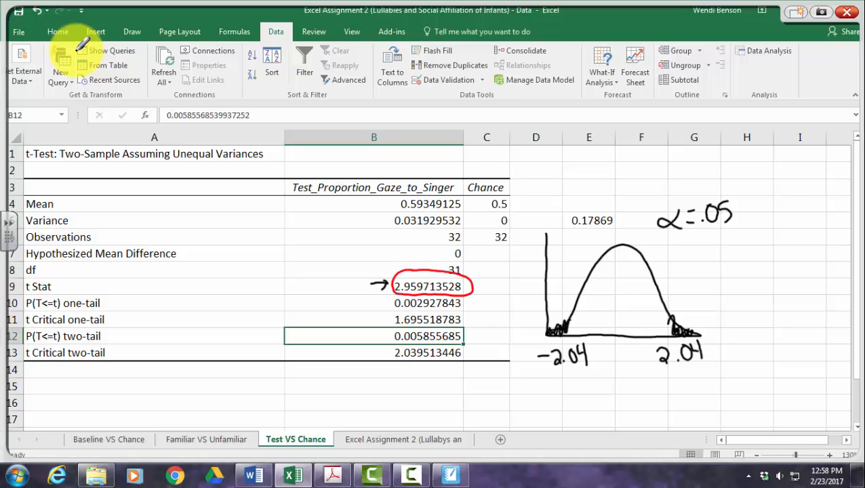
pyautogui.moveTo(679, 329); pyautogui.dragTo(683, 334)
pyautogui.press('Escape')
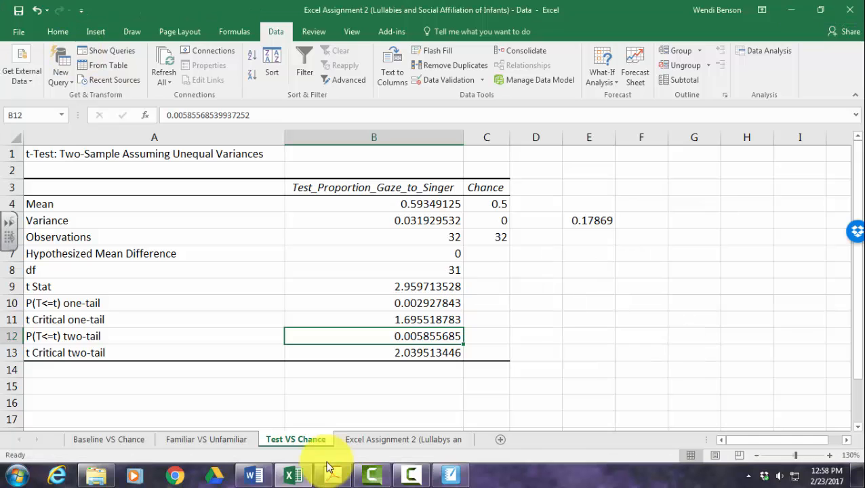
# - Compare the t Stat and two-tailed p value in Excel with the article's one-sample t-test results in Acrobat
pyautogui.moveTo(328, 478)
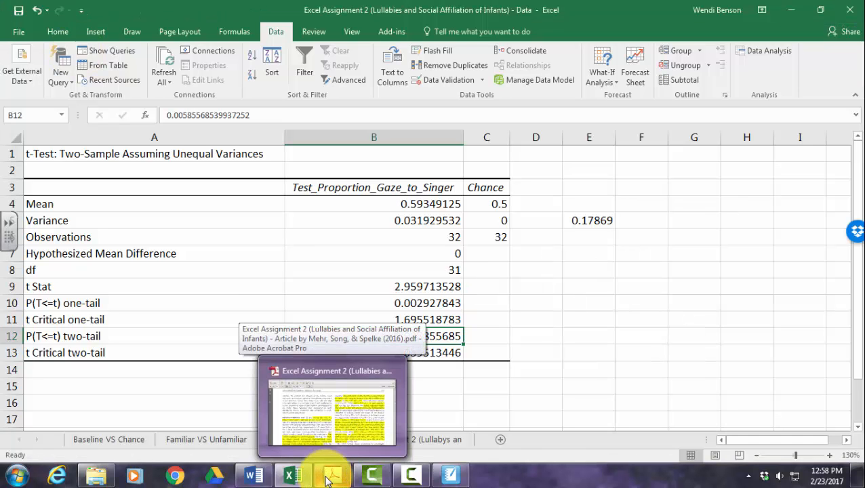
pyautogui.click(332, 437)
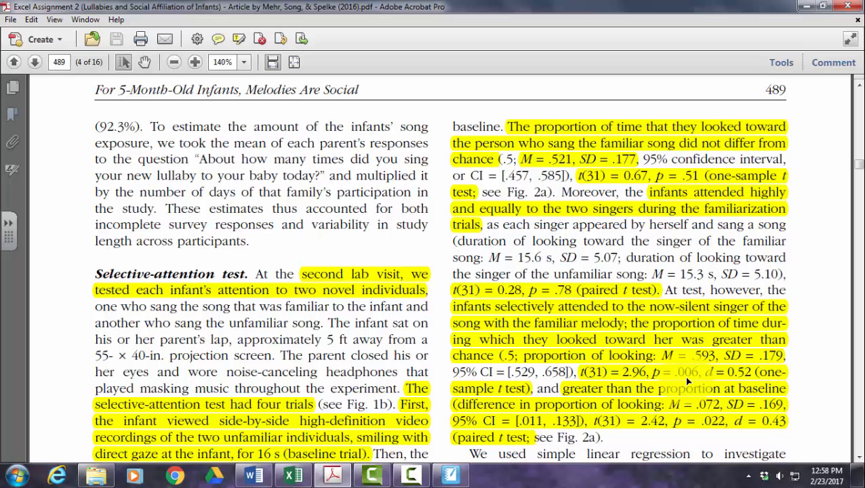
pyautogui.click(292, 480)
pyautogui.click(415, 286)
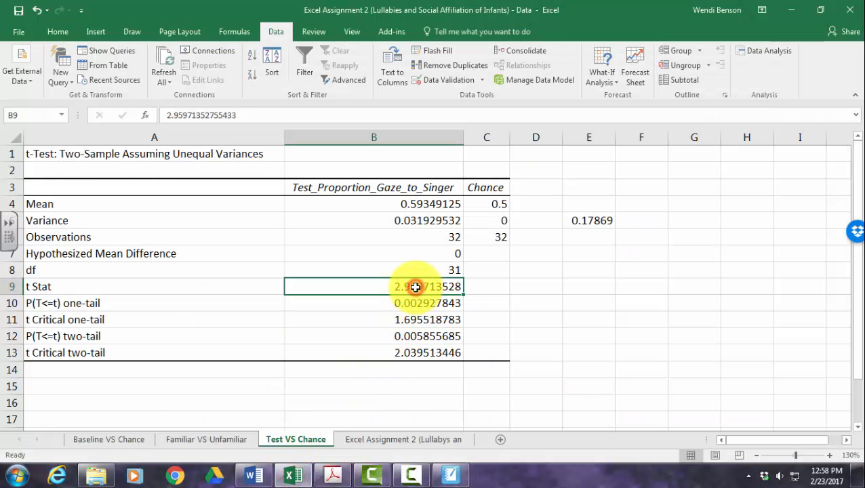
pyautogui.click(423, 336)
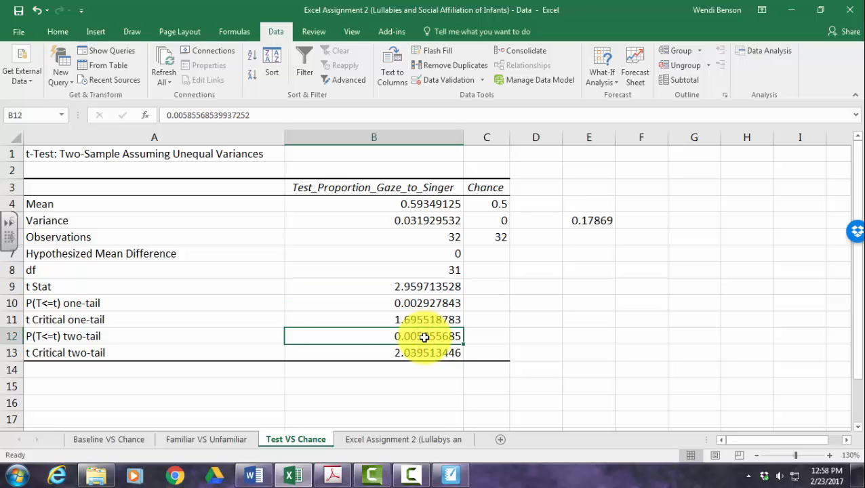
pyautogui.click(332, 476)
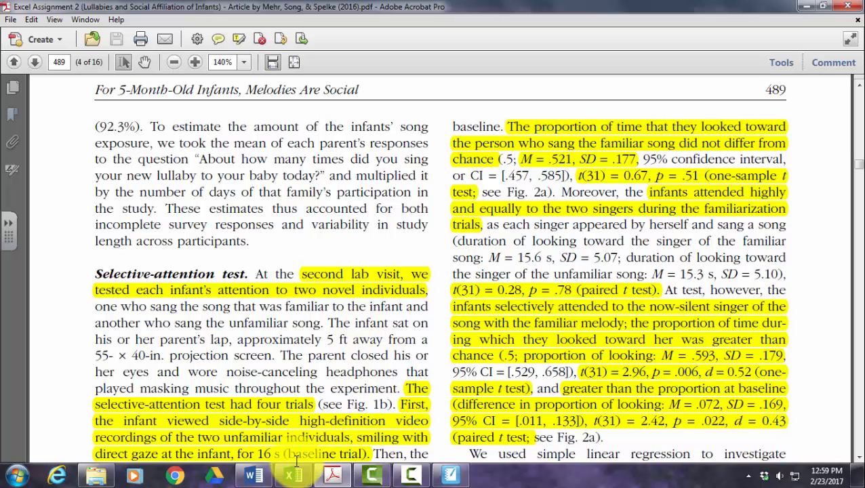
pyautogui.click(353, 385)
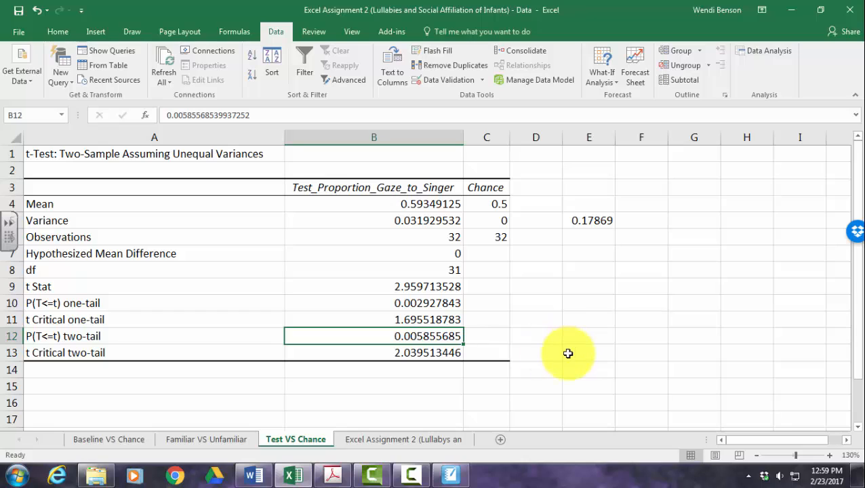
# - Review the test and chance means, and enter the effect size label "d =" in cell E7
pyautogui.click(585, 253)
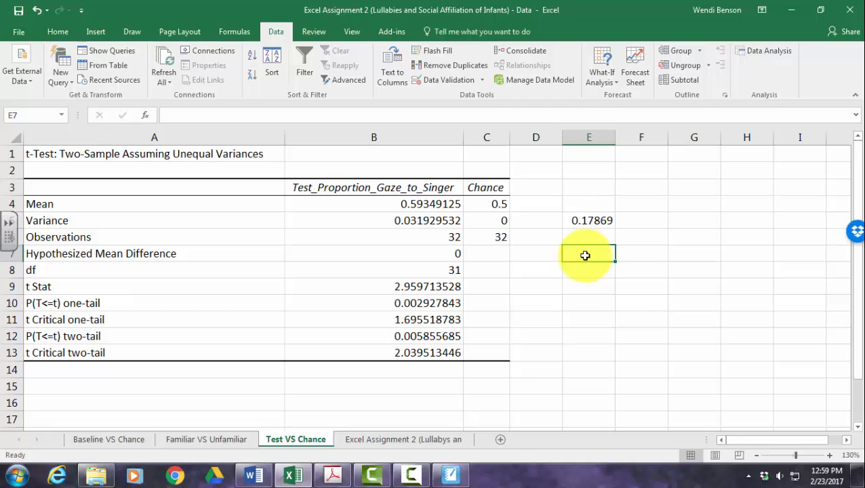
pyautogui.click(440, 200)
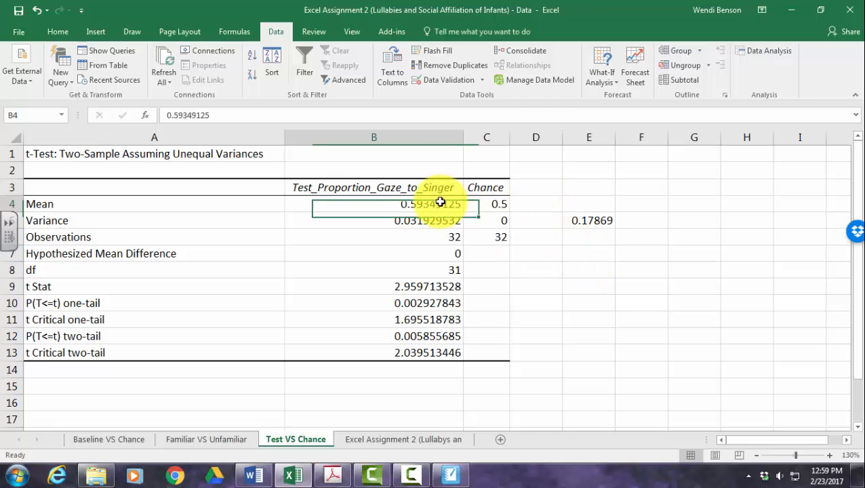
pyautogui.click(488, 205)
pyautogui.click(568, 256)
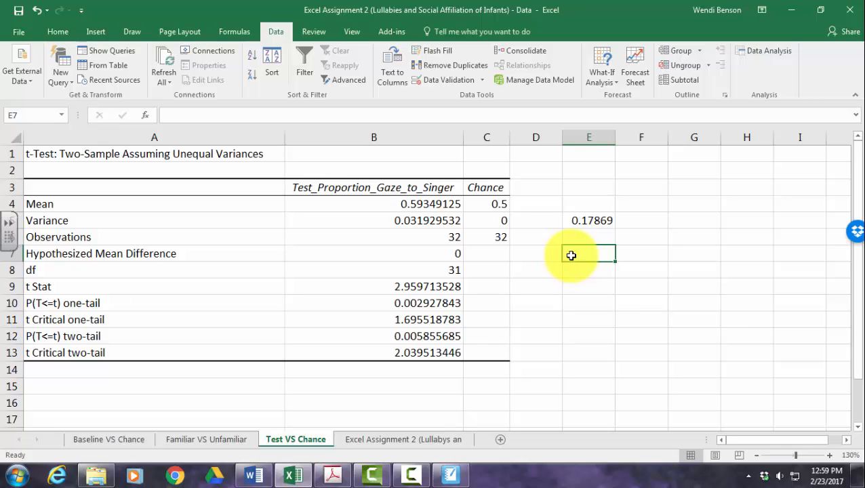
pyautogui.write('d =')
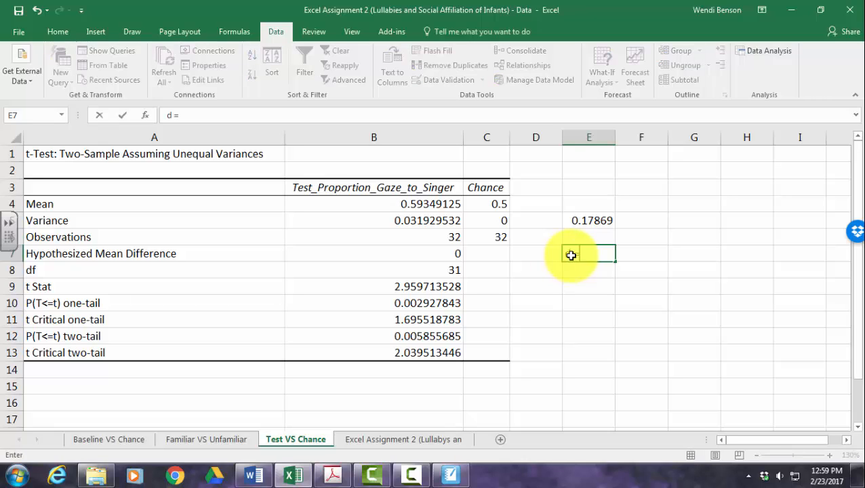
pyautogui.click(641, 253)
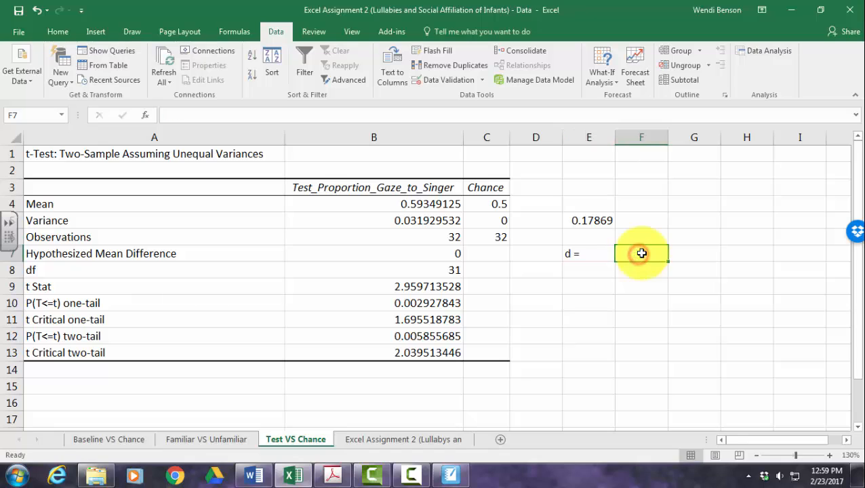
# - Calculate Cohen's d in cell F7 with the formula =(B4-C4)/SQRT(B5)
pyautogui.write('=')
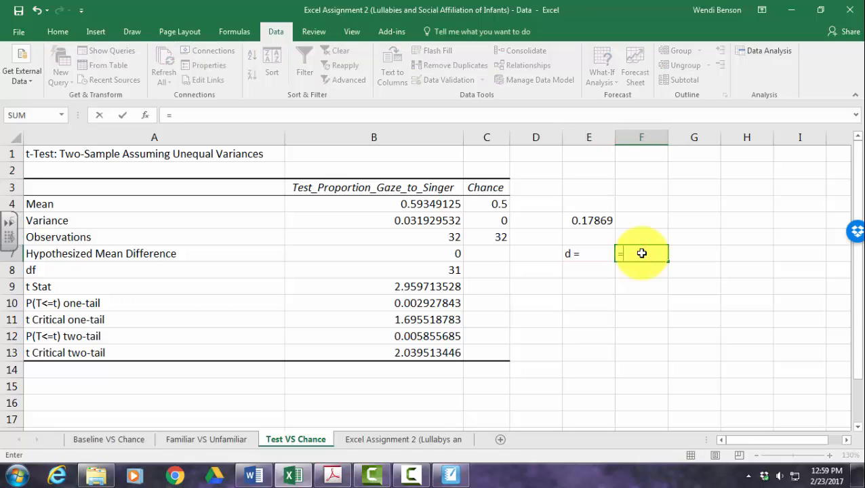
pyautogui.write('(')
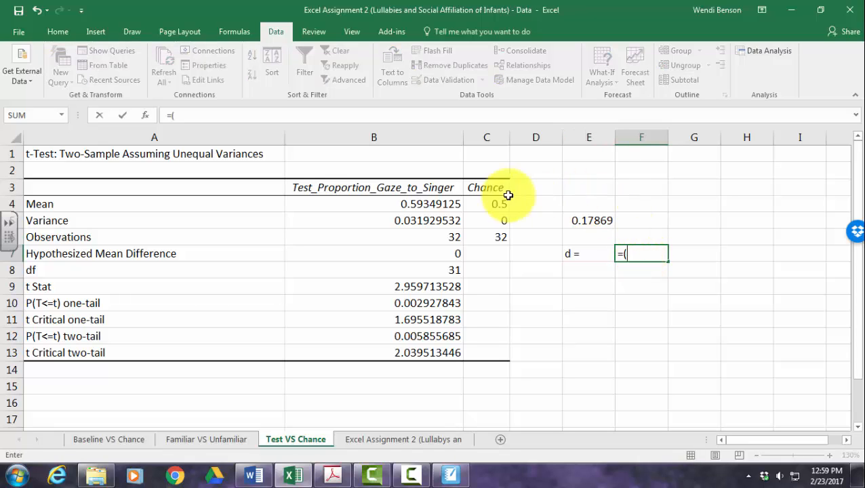
pyautogui.click(416, 205)
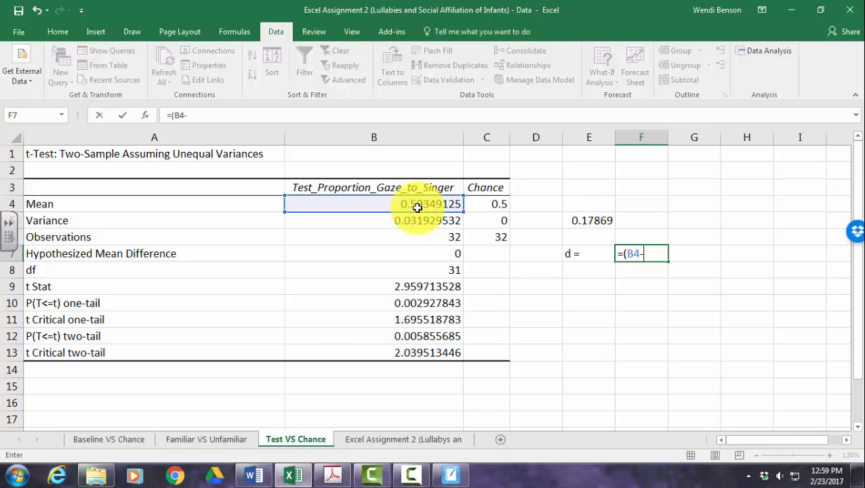
pyautogui.write('-')
pyautogui.click(466, 203)
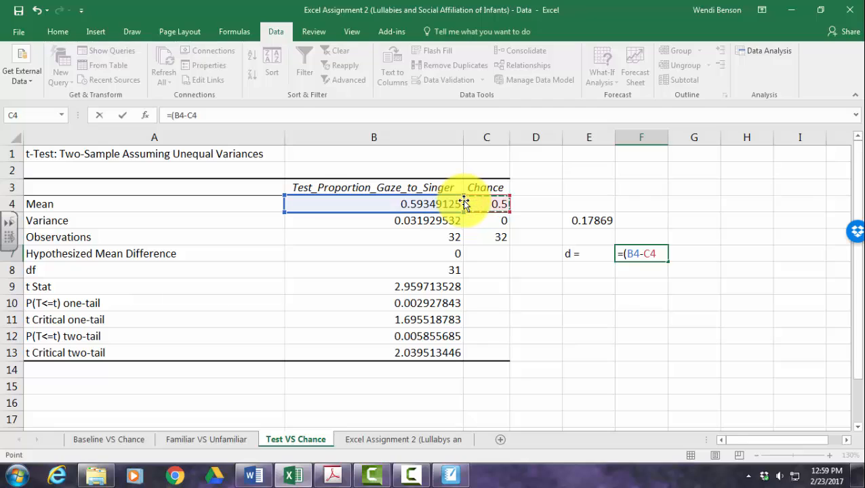
pyautogui.write(')/')
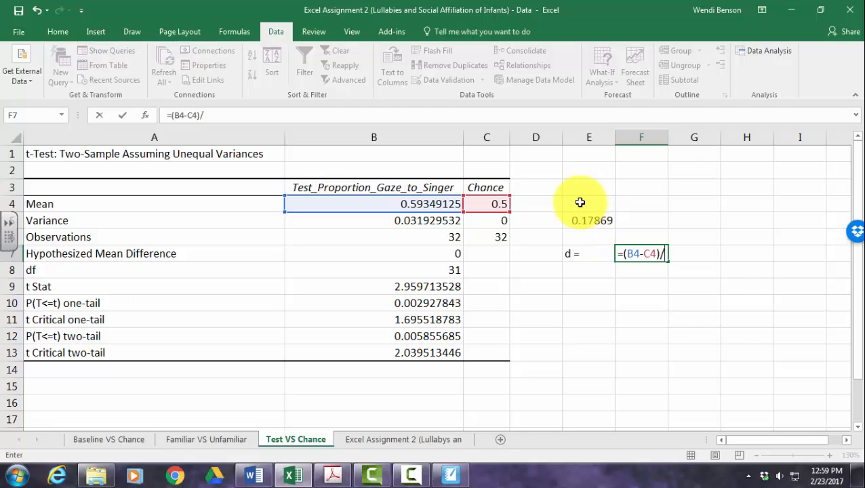
pyautogui.write('sqr')
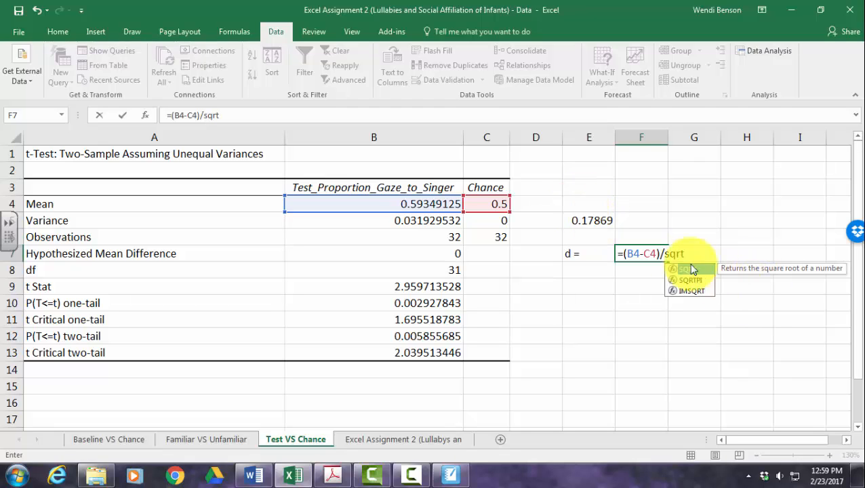
pyautogui.write('t')
pyautogui.doubleClick(691, 269)
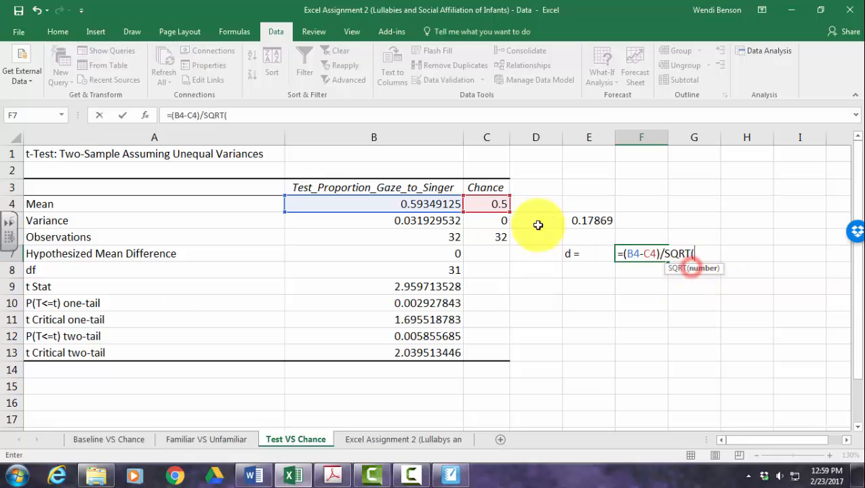
pyautogui.click(406, 225)
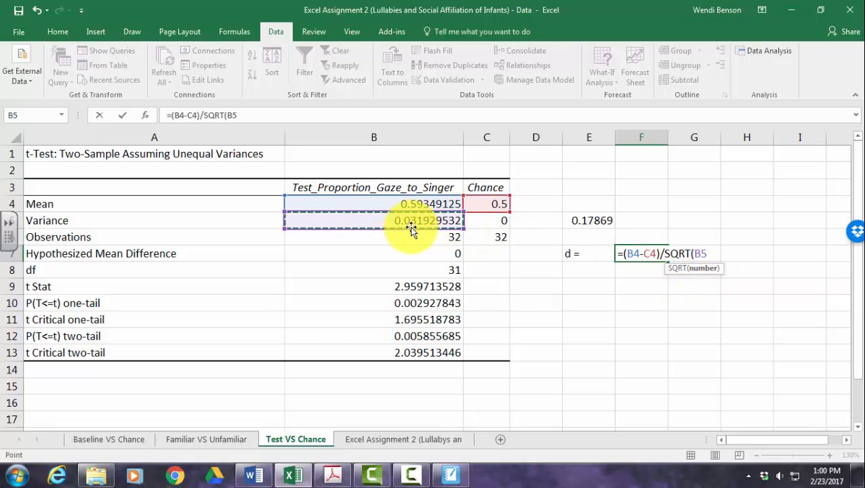
pyautogui.write(')')
pyautogui.press('Return')
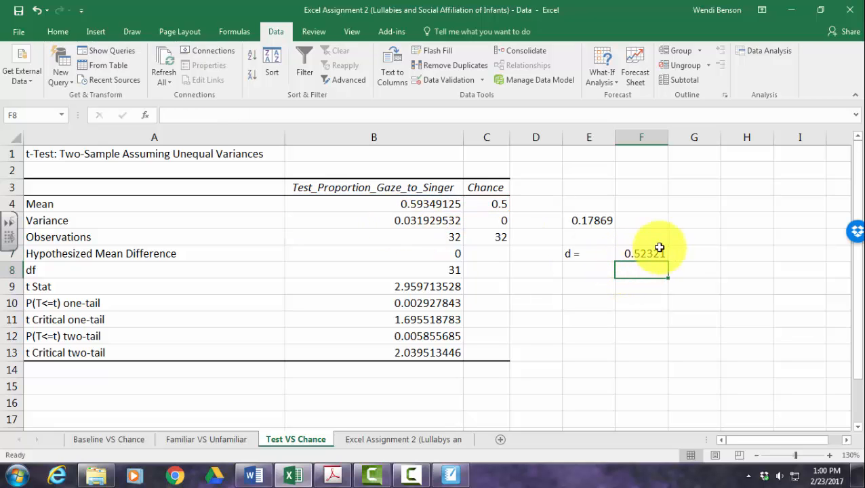
# - Check the effect size against the article in Acrobat, and read question 4 on the paired-samples t-test in the Word assignment
pyautogui.click(334, 476)
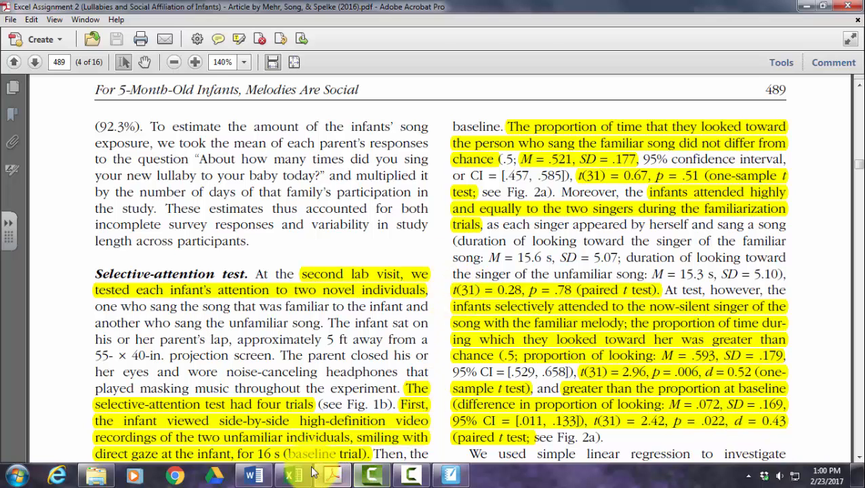
pyautogui.click(255, 476)
pyautogui.scroll(-6, 336, 368)
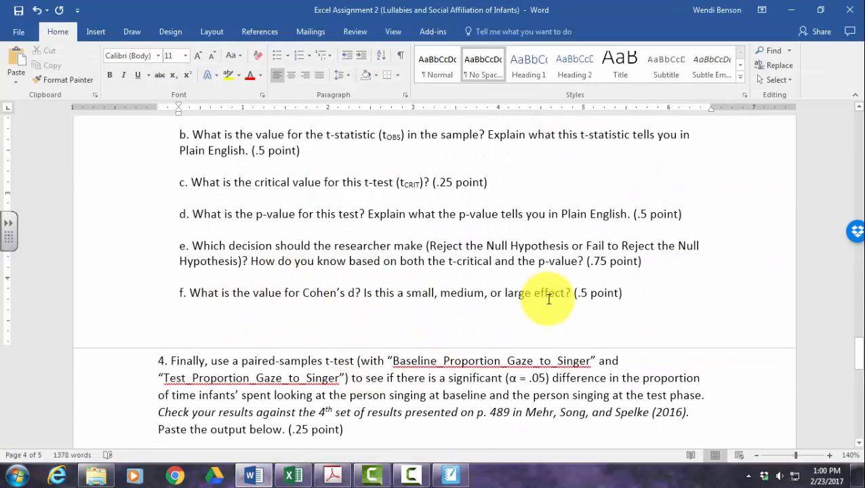
pyautogui.scroll(-3, 546, 296)
pyautogui.scroll(-1, 546, 296)
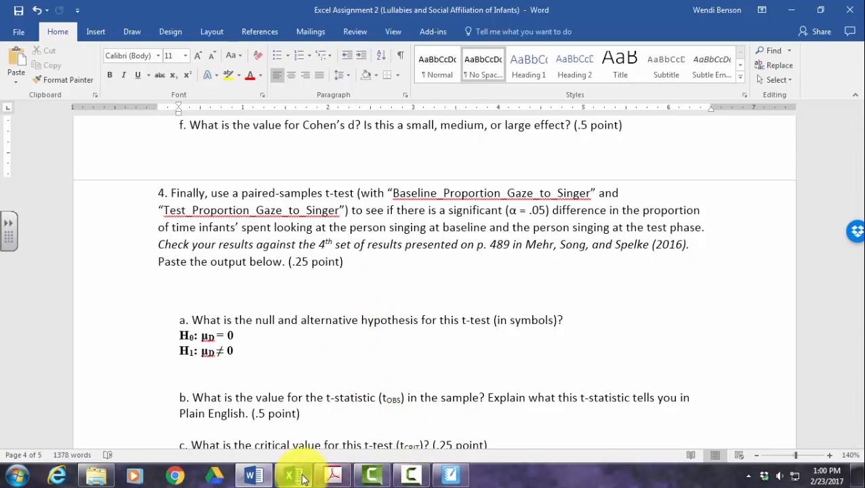
# - Return to the Excel raw data sheet and locate the Baseline_Proportion_Gaze_to_Singer and Test_Proportion_Gaze_to_Singer columns
pyautogui.moveTo(302, 478)
pyautogui.click(312, 427)
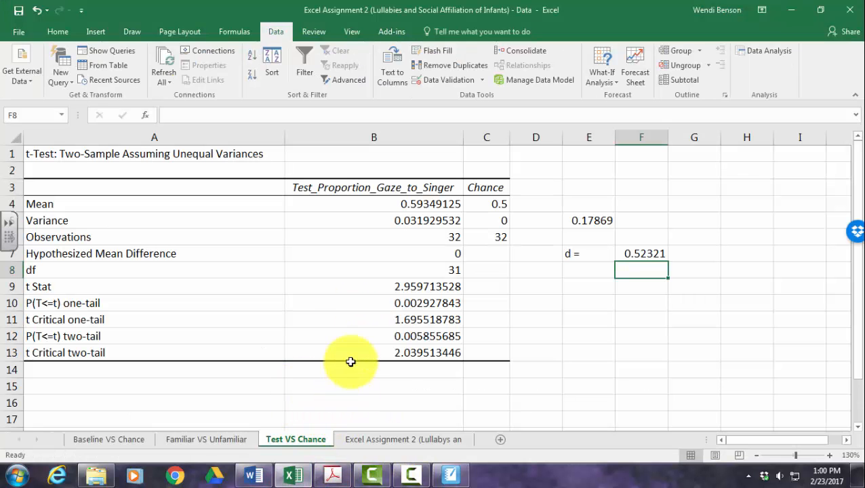
pyautogui.click(405, 437)
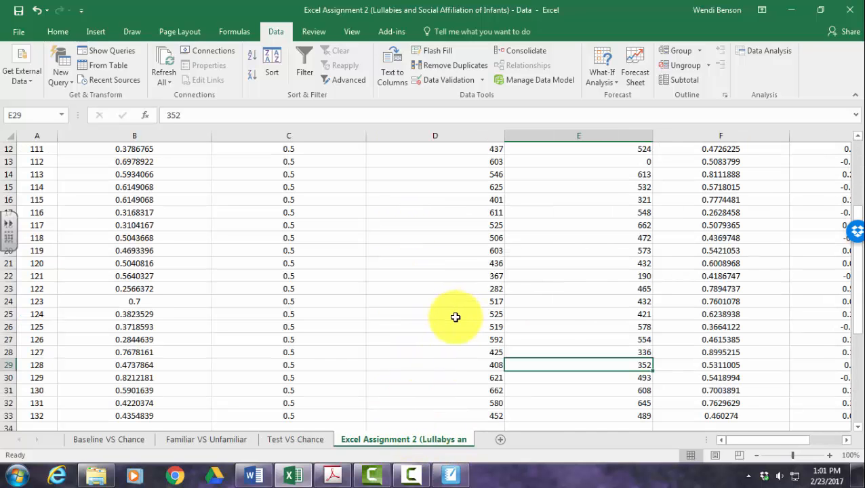
pyautogui.scroll(4, 454, 318)
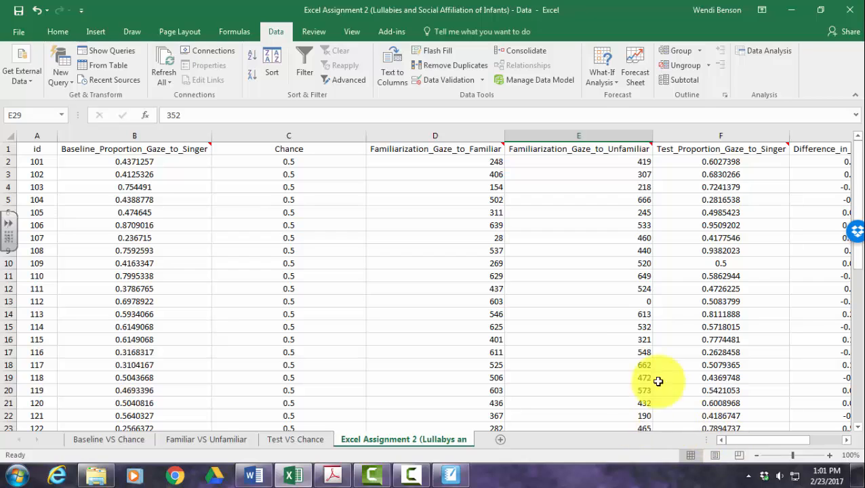
pyautogui.click(161, 149)
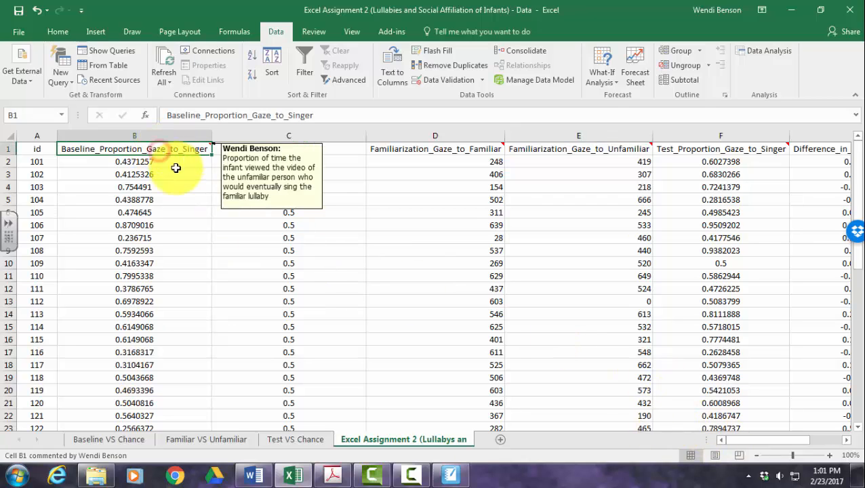
pyautogui.click(737, 149)
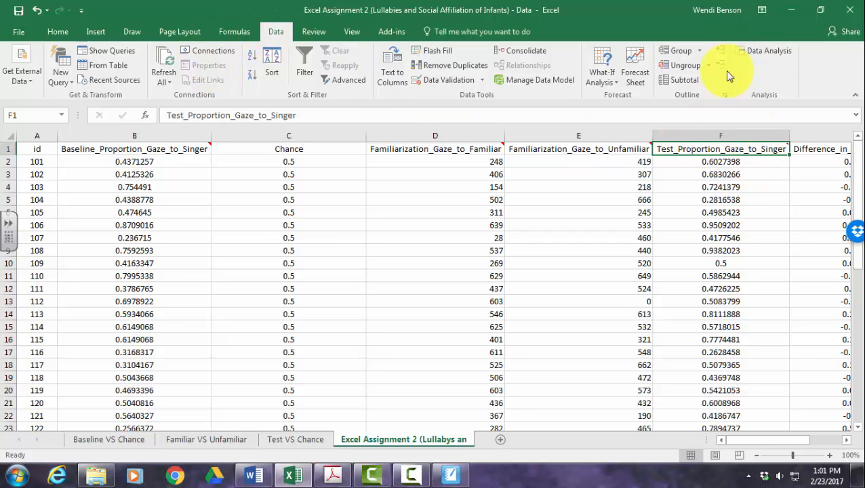
# - Set up a paired two-sample t-test for means with variable 1 range F1:F33 and variable 2 range B1:B33
pyautogui.click(749, 52)
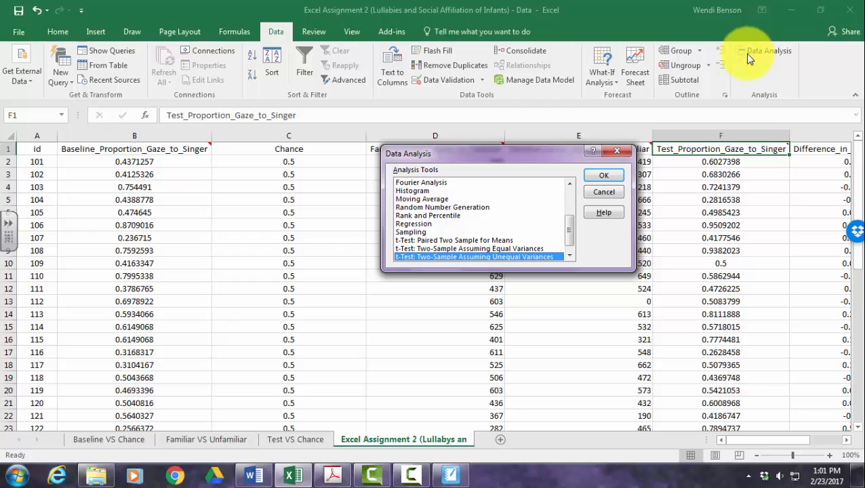
pyautogui.click(439, 242)
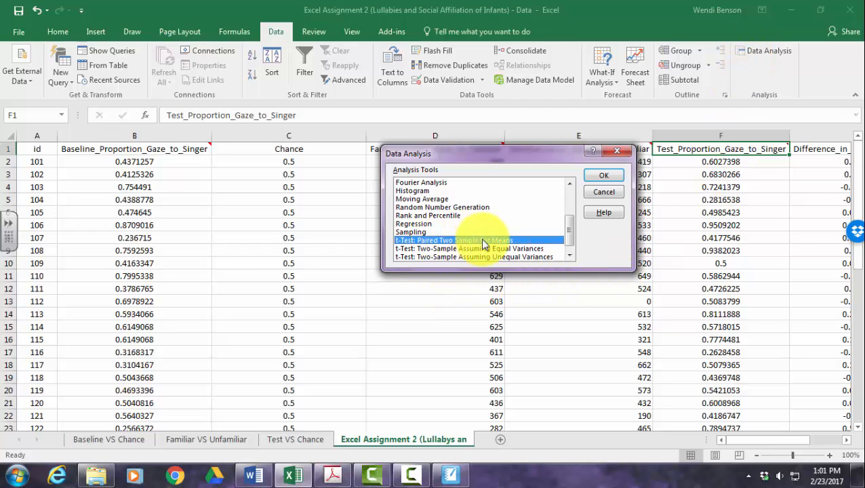
pyautogui.click(605, 175)
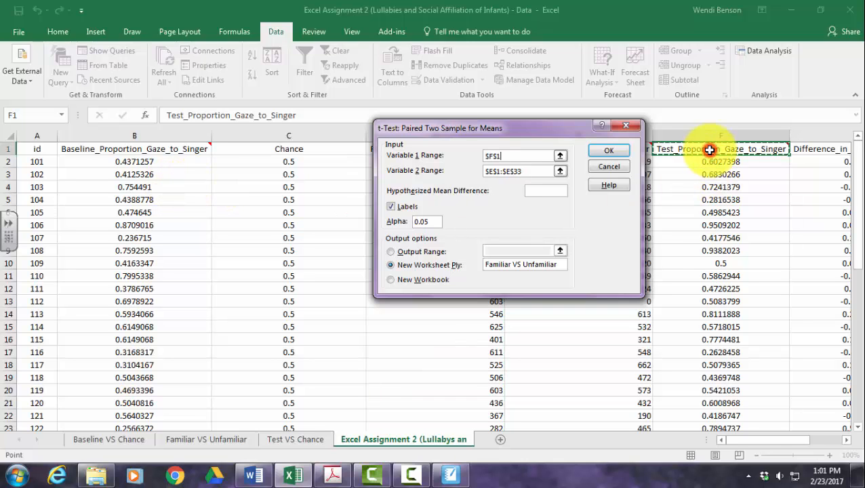
pyautogui.moveTo(708, 149); pyautogui.dragTo(741, 403)
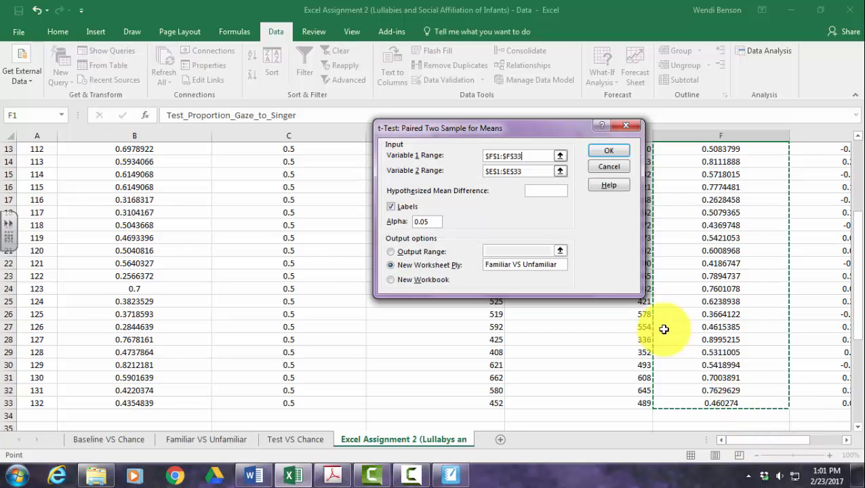
pyautogui.click(533, 173)
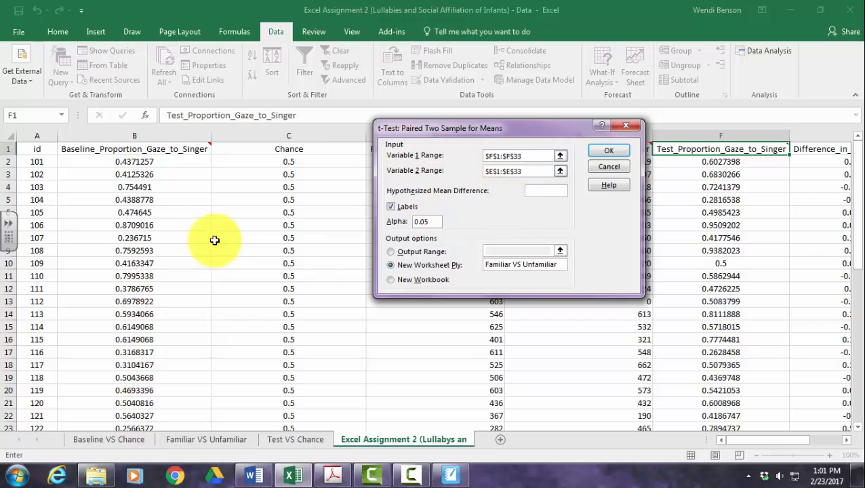
pyautogui.moveTo(115, 152); pyautogui.dragTo(119, 403)
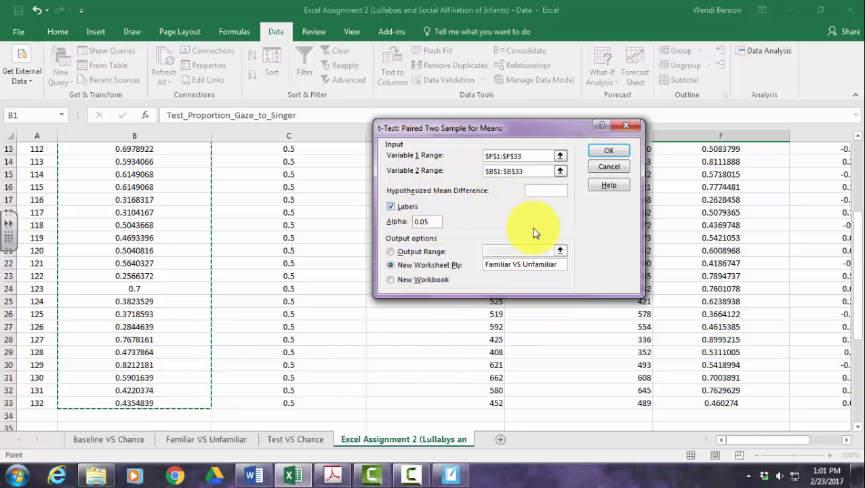
# - Name the output worksheet "Baseline VS Test" and run the paired t-test
pyautogui.moveTo(560, 266); pyautogui.dragTo(477, 270)
pyautogui.write('Bas')
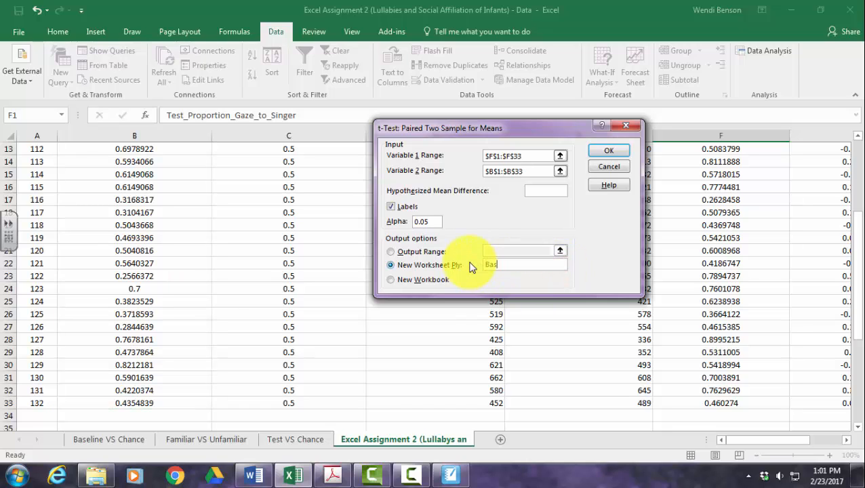
pyautogui.write('eline VS Test')
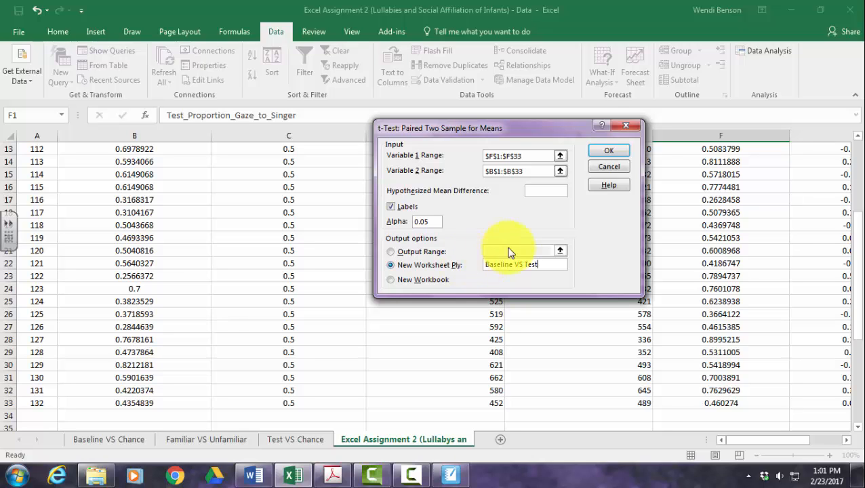
pyautogui.click(610, 152)
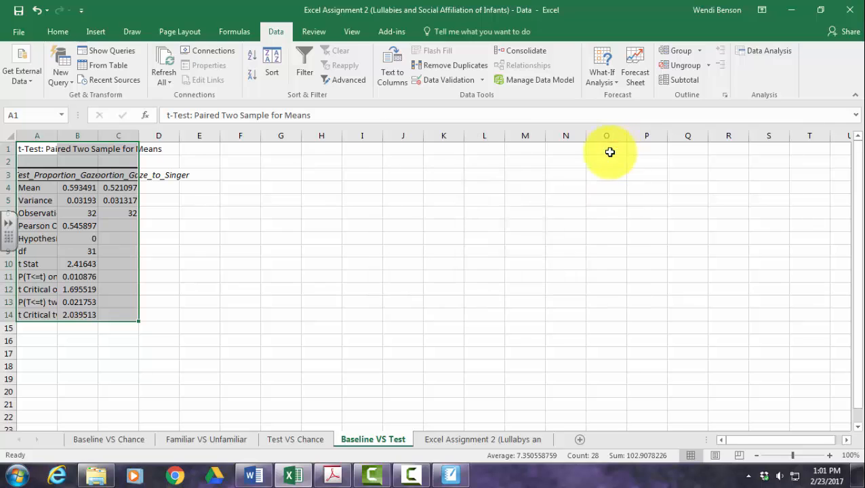
# - Fit the widths of columns A, B and C to their contents in the paired t-test output
pyautogui.doubleClick(57, 134)
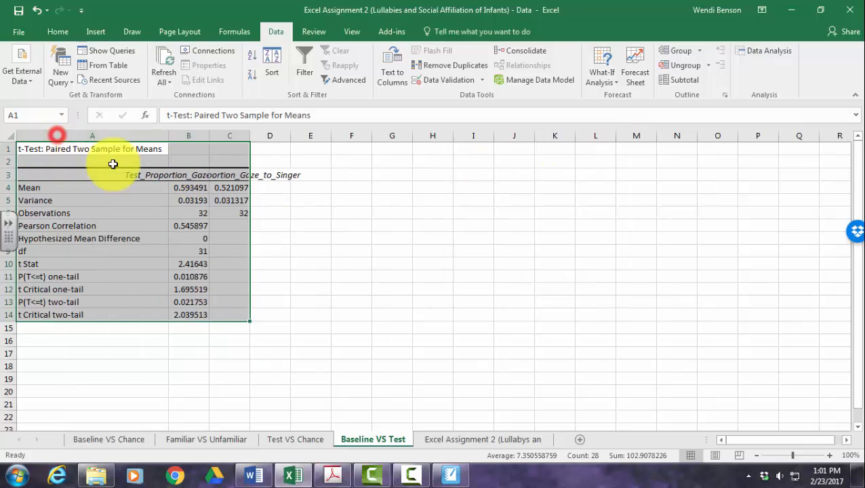
pyautogui.doubleClick(209, 135)
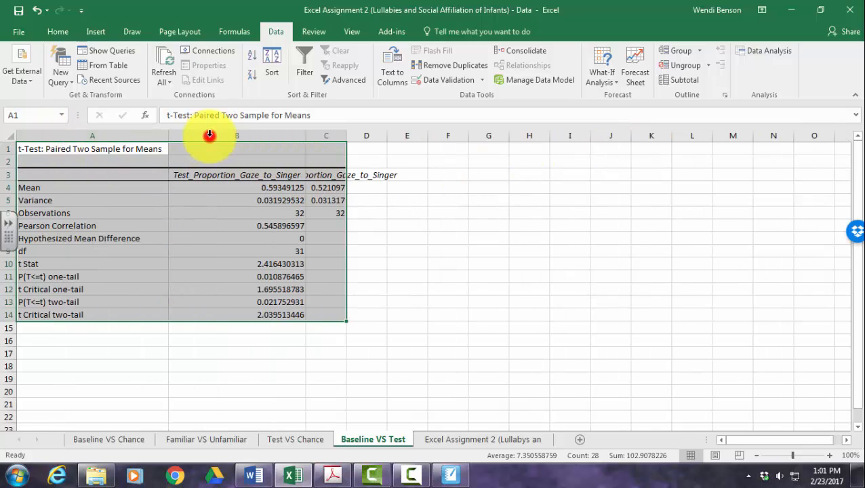
pyautogui.doubleClick(346, 135)
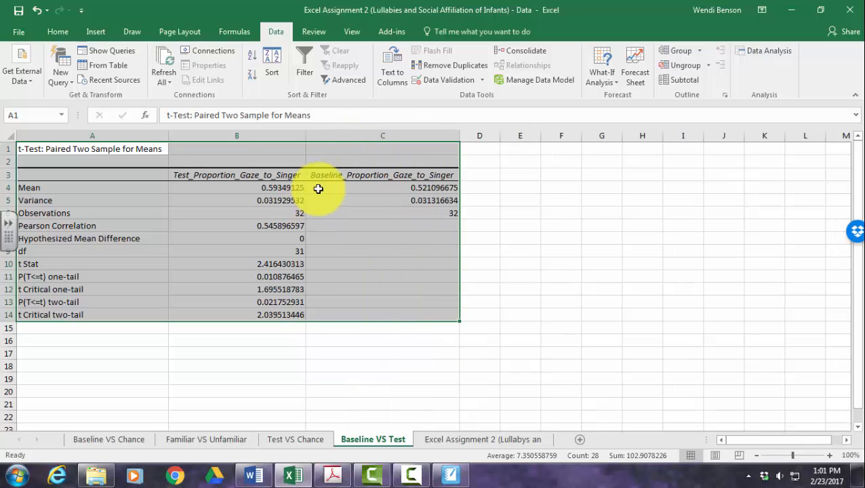
pyautogui.click(263, 356)
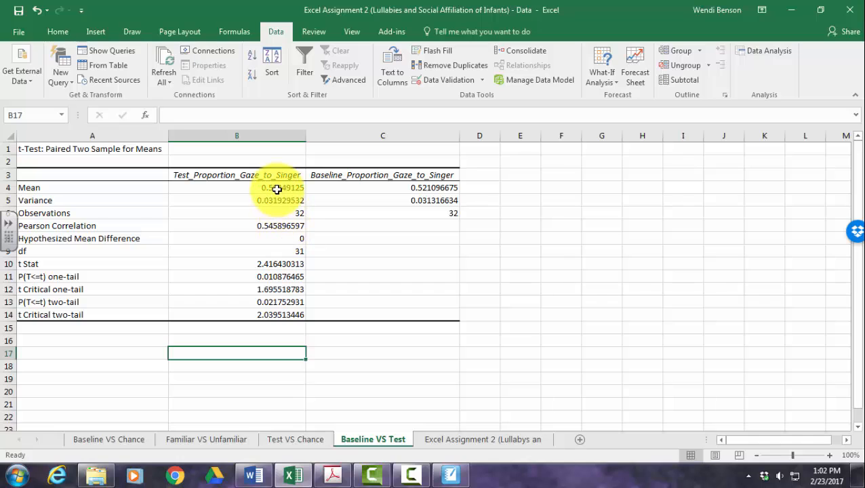
# - Examine the test and baseline means, the t Stat, and the two-tailed p and critical values in the paired t-test output
pyautogui.click(278, 188)
pyautogui.click(395, 188)
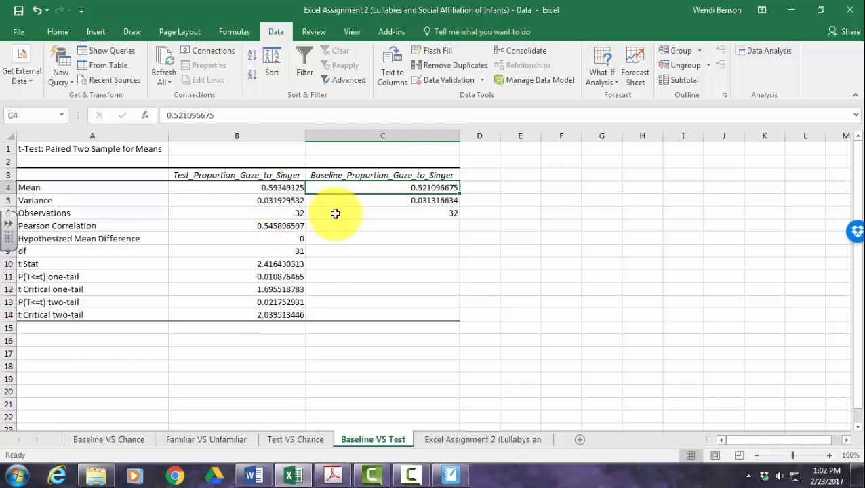
pyautogui.click(264, 188)
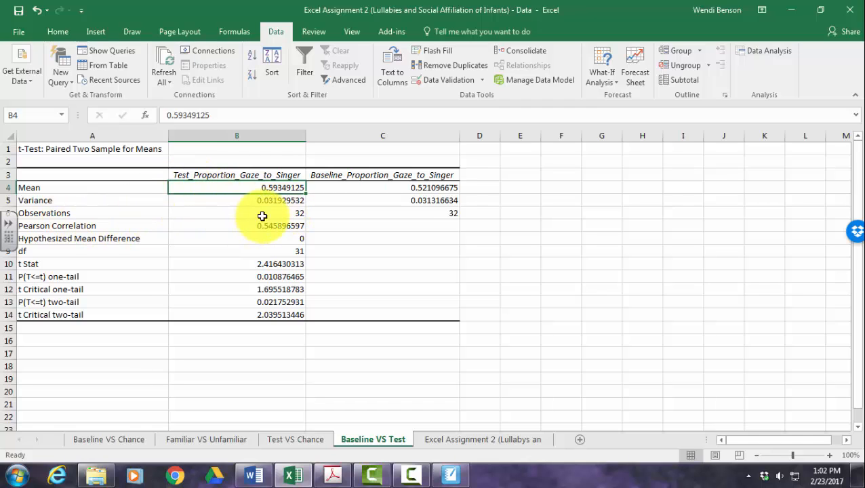
pyautogui.click(268, 263)
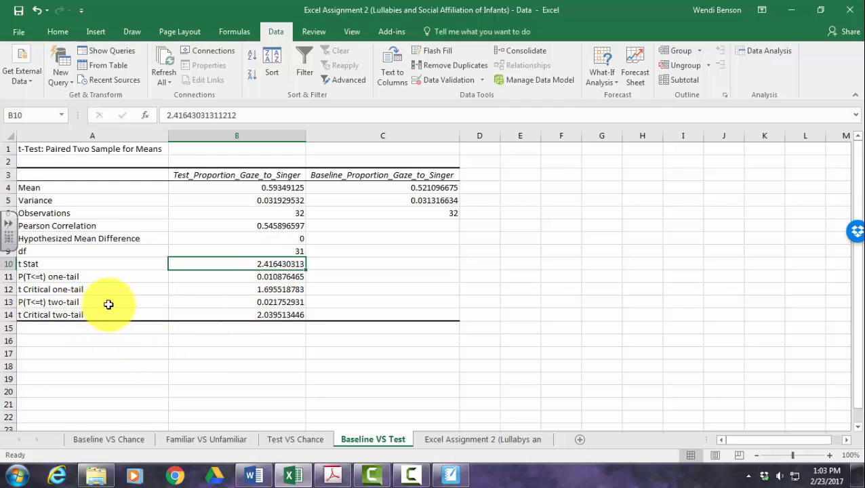
pyautogui.scroll(3, 116, 312)
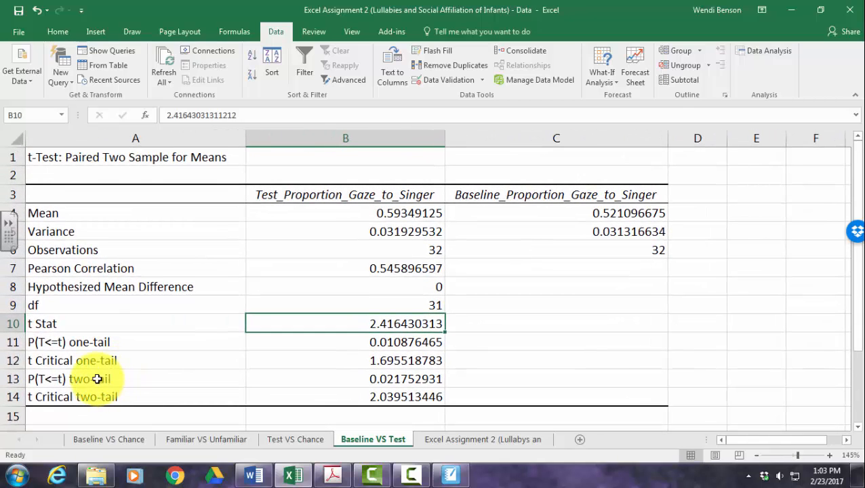
pyautogui.click(99, 377)
pyautogui.moveTo(139, 377); pyautogui.dragTo(328, 395)
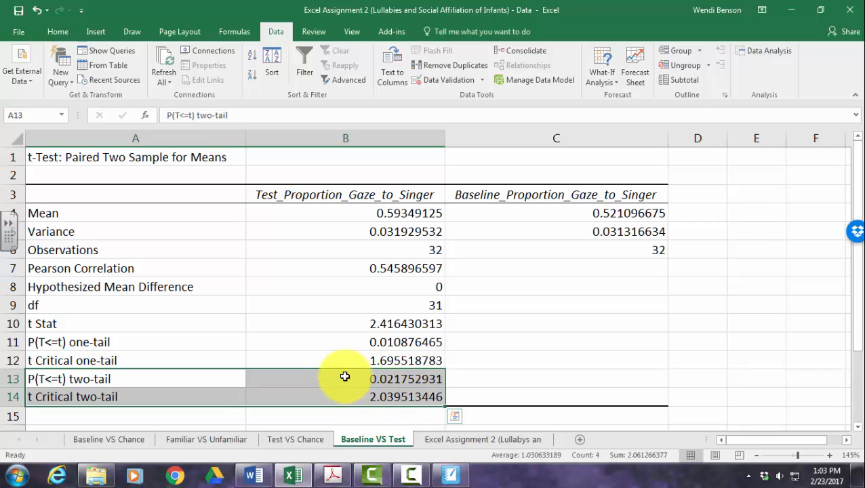
# - Compare the test and baseline mean gaze proportions and examine the two-tailed p value in the paired t-test output
pyautogui.click(371, 213)
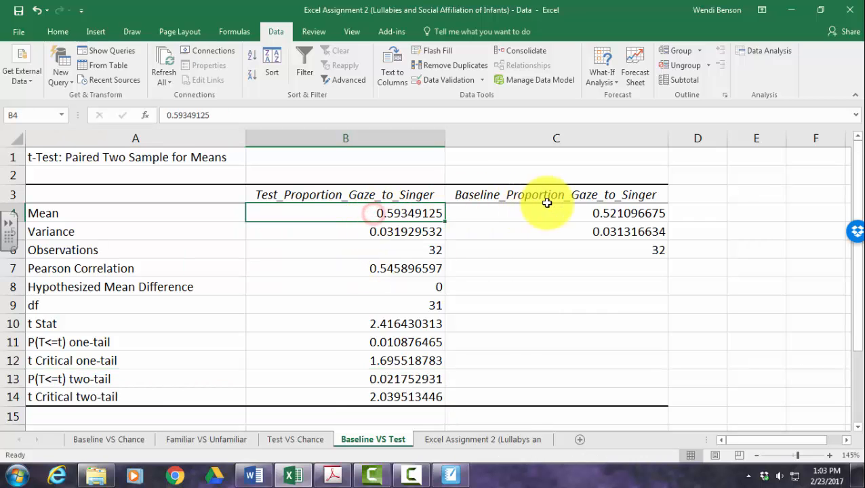
pyautogui.click(600, 215)
pyautogui.click(408, 215)
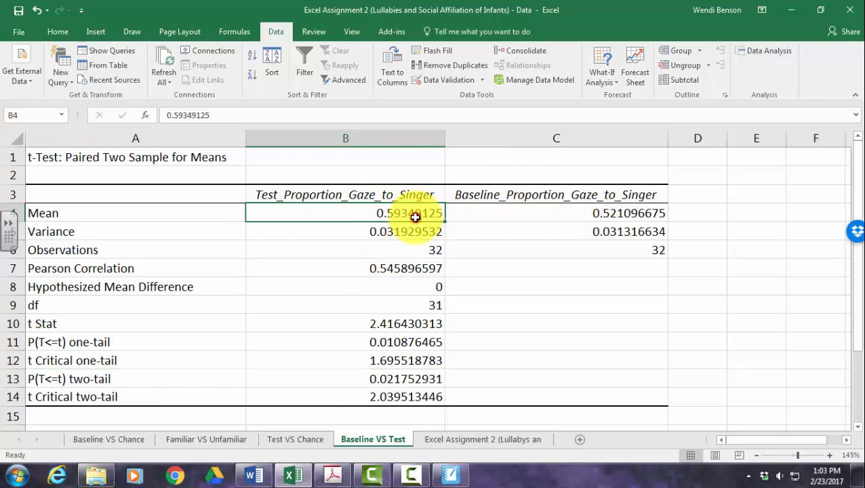
pyautogui.click(577, 212)
pyautogui.click(401, 213)
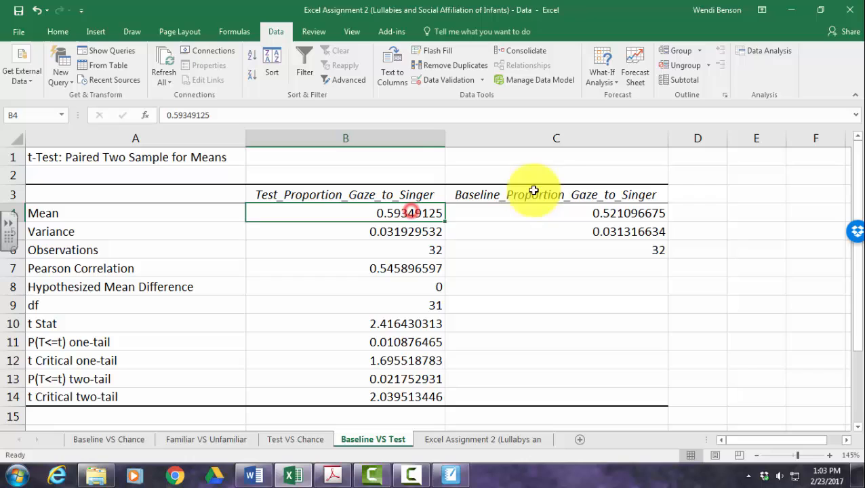
pyautogui.click(584, 209)
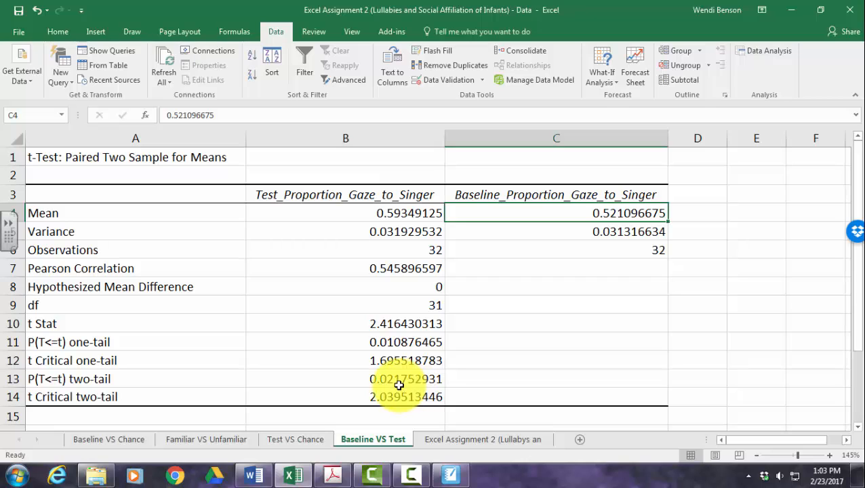
pyautogui.click(409, 215)
pyautogui.click(566, 218)
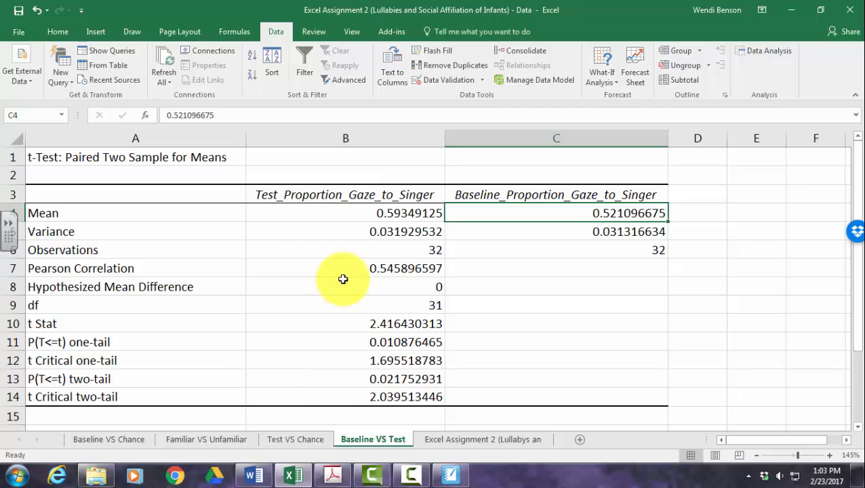
pyautogui.click(382, 381)
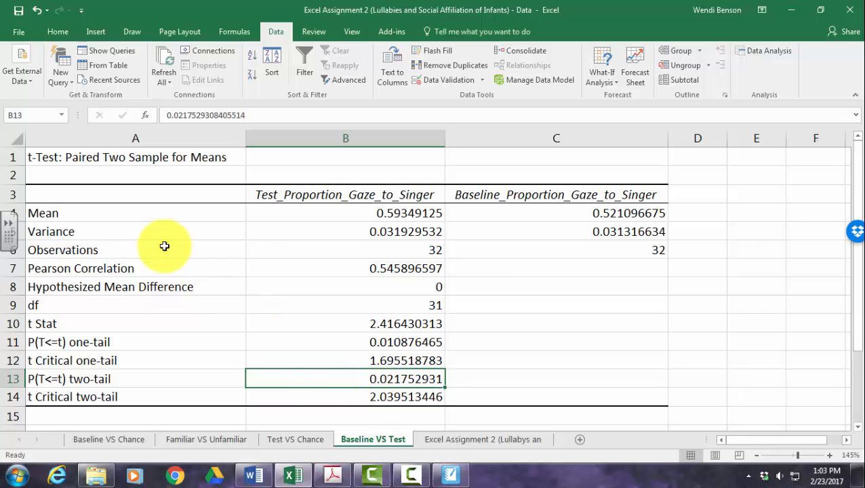
# - Annotate the output with a two-tailed t curve labelled -2.04 and 2.04, circle the t Stat, and mark its place in the upper tail
pyautogui.moveTo(499, 234)
pyautogui.mouseDown()
pyautogui.moveTo(501, 324)
pyautogui.moveTo(674, 327)
pyautogui.moveTo(573, 251)
pyautogui.moveTo(515, 318)
pyautogui.mouseUp()
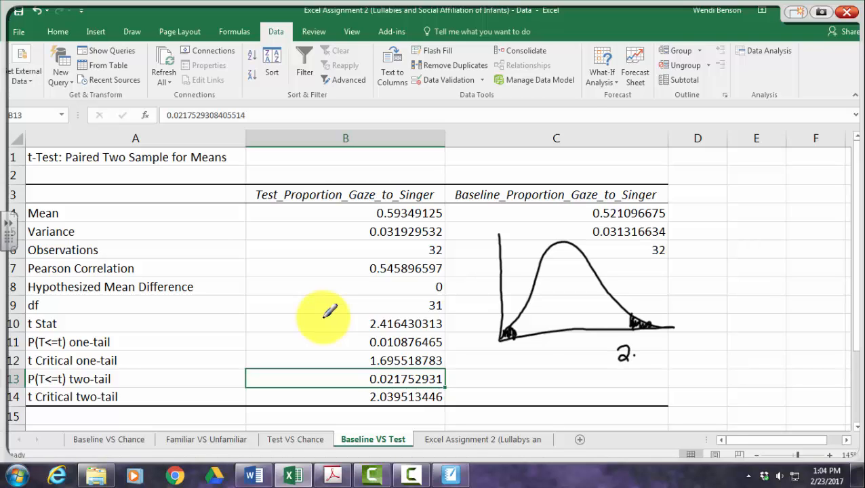
pyautogui.moveTo(639, 341)
pyautogui.mouseDown()
pyautogui.moveTo(639, 349)
pyautogui.moveTo(647, 341)
pyautogui.mouseUp()
pyautogui.moveTo(651, 338); pyautogui.dragTo(653, 341)
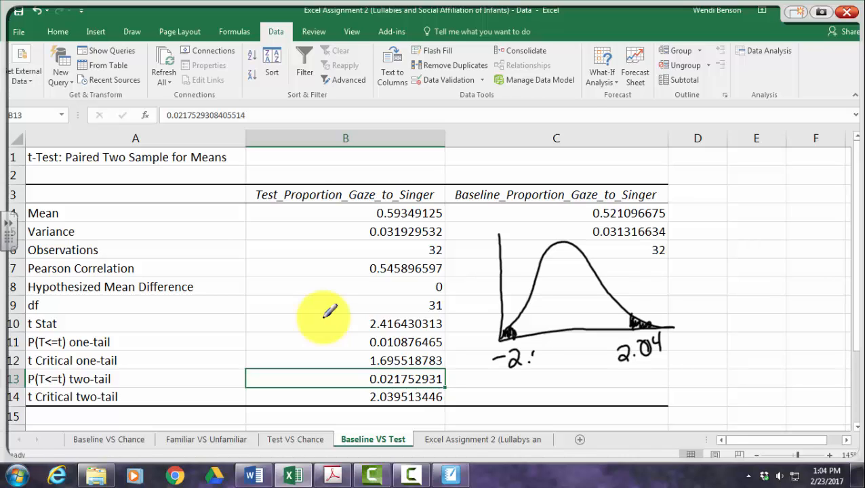
pyautogui.moveTo(539, 349); pyautogui.dragTo(533, 350)
pyautogui.moveTo(543, 342); pyautogui.dragTo(557, 367)
pyautogui.moveTo(391, 303)
pyautogui.mouseDown()
pyautogui.moveTo(353, 319)
pyautogui.moveTo(409, 332)
pyautogui.moveTo(455, 314)
pyautogui.moveTo(381, 303)
pyautogui.mouseUp()
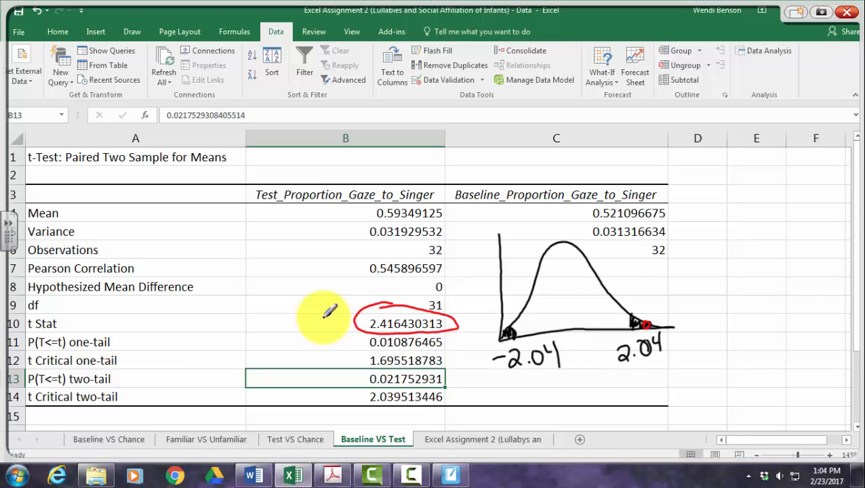
pyautogui.moveTo(642, 324); pyautogui.dragTo(645, 326)
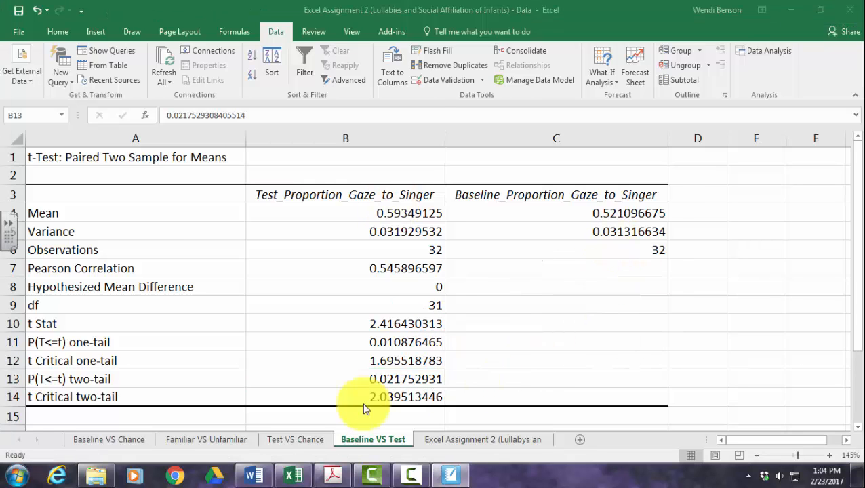
# - Check the paired t-test output in Excel against the test-versus-baseline statistics and effect size reported in the article in Adobe Acrobat
pyautogui.moveTo(337, 483)
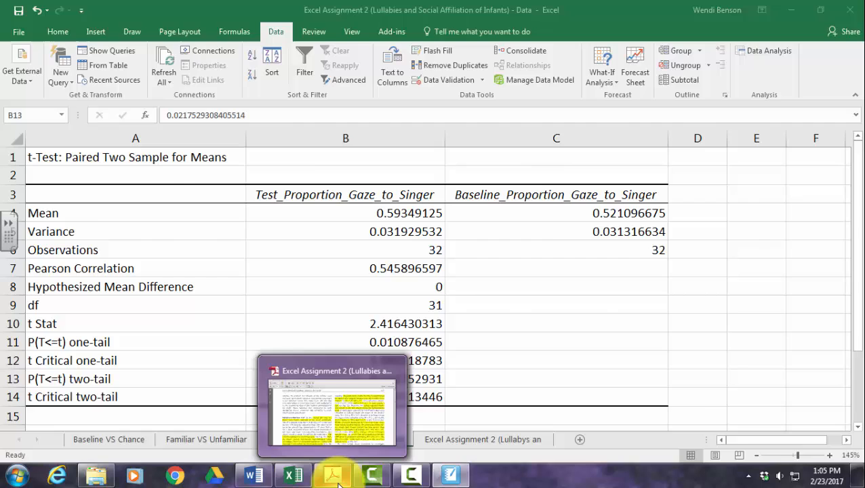
pyautogui.click(341, 414)
pyautogui.scroll(-2, 562, 305)
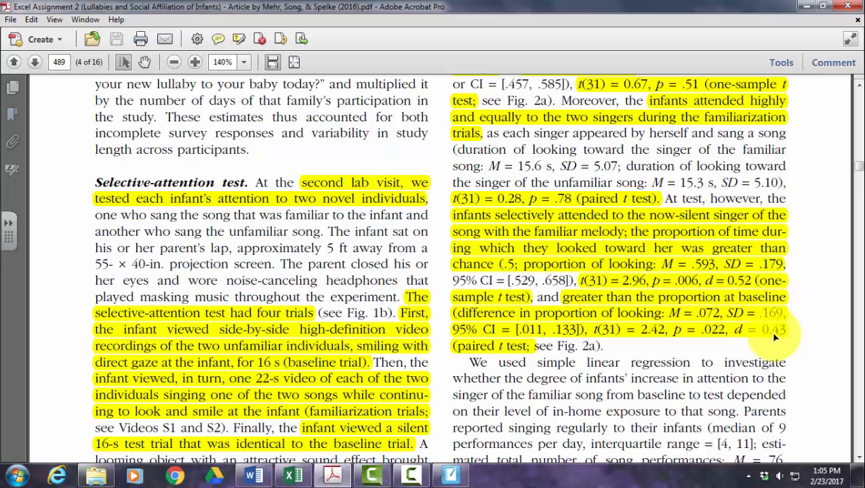
pyautogui.click(293, 474)
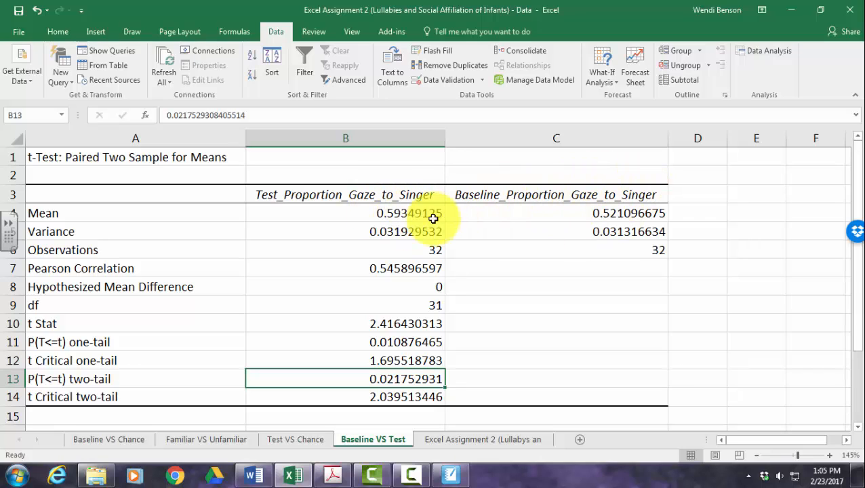
pyautogui.moveTo(286, 479)
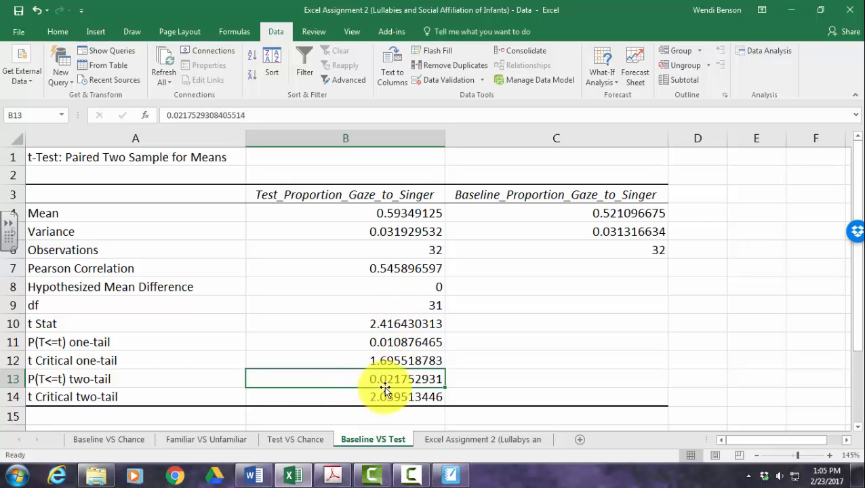
pyautogui.click(331, 474)
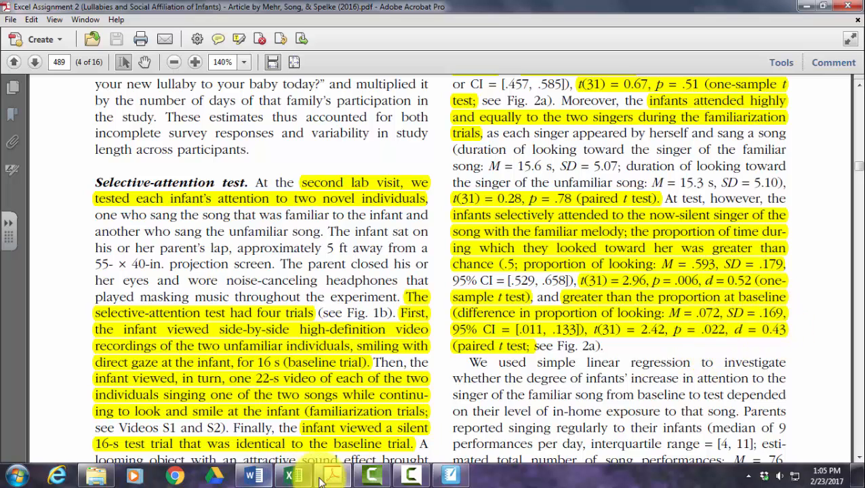
pyautogui.click(293, 477)
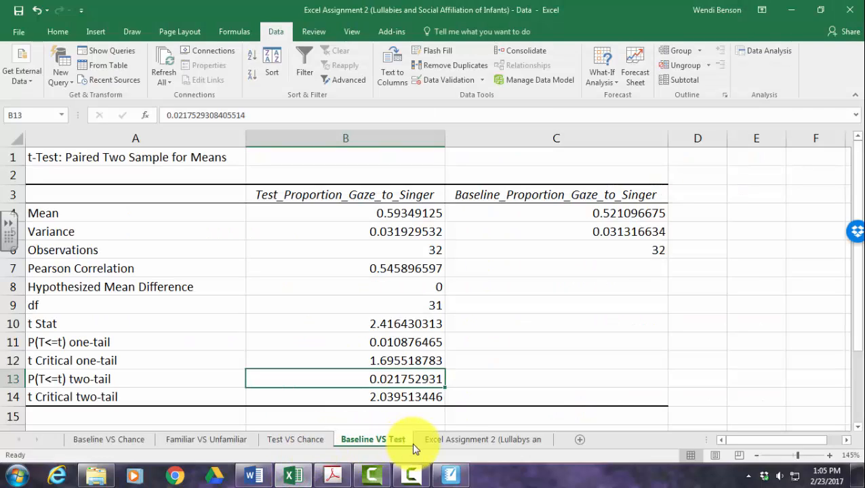
# - Go to the "Excel Assignment 2 (Lullabys an" data worksheet and examine the Difference_in_Proportion_Looking column
pyautogui.click(438, 446)
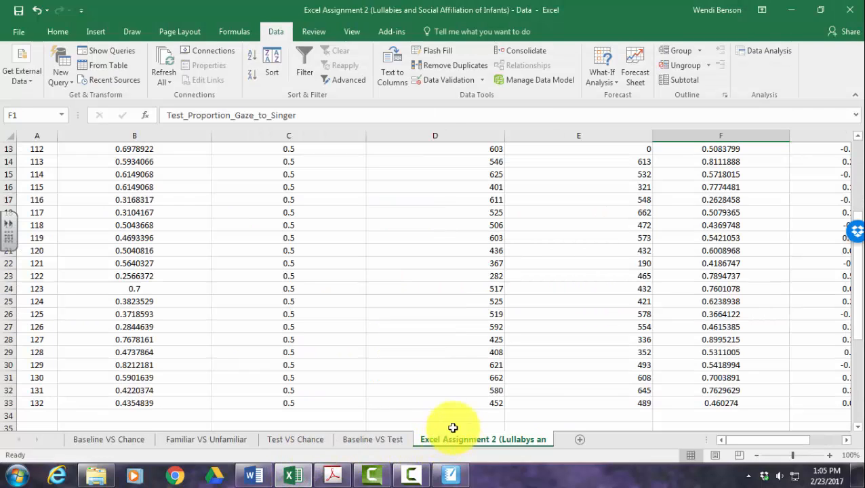
pyautogui.scroll(4, 516, 372)
pyautogui.scroll(1, 517, 372)
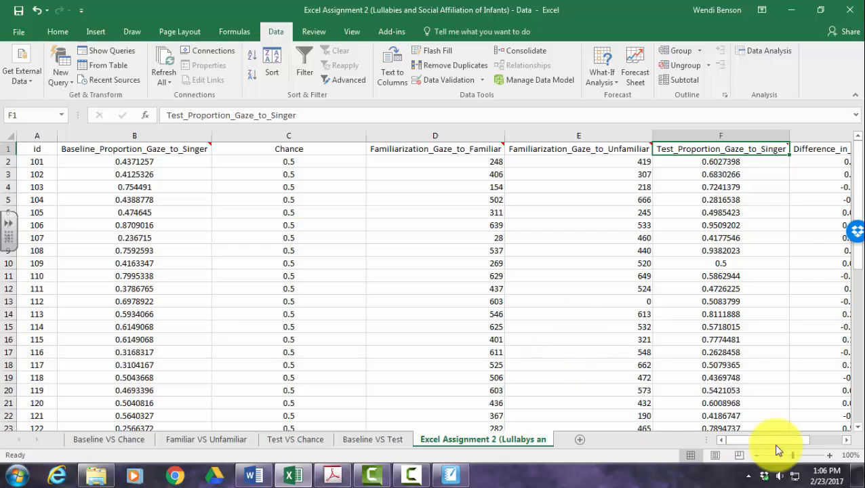
pyautogui.moveTo(776, 439); pyautogui.dragTo(815, 437)
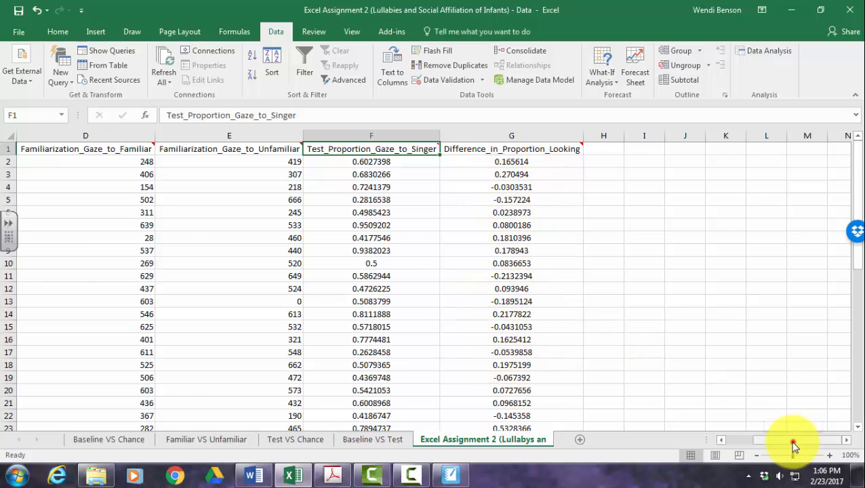
pyautogui.moveTo(794, 446)
pyautogui.mouseDown()
pyautogui.moveTo(767, 446)
pyautogui.moveTo(781, 446)
pyautogui.mouseUp()
# - Calculate the first infant's test-minus-baseline gaze difference in cell H2 with the formula =F2-B2
pyautogui.click(762, 161)
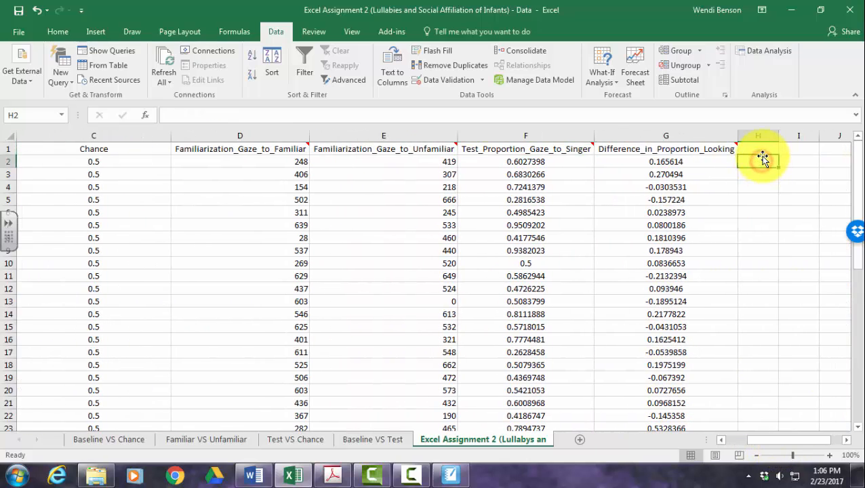
pyautogui.write('=')
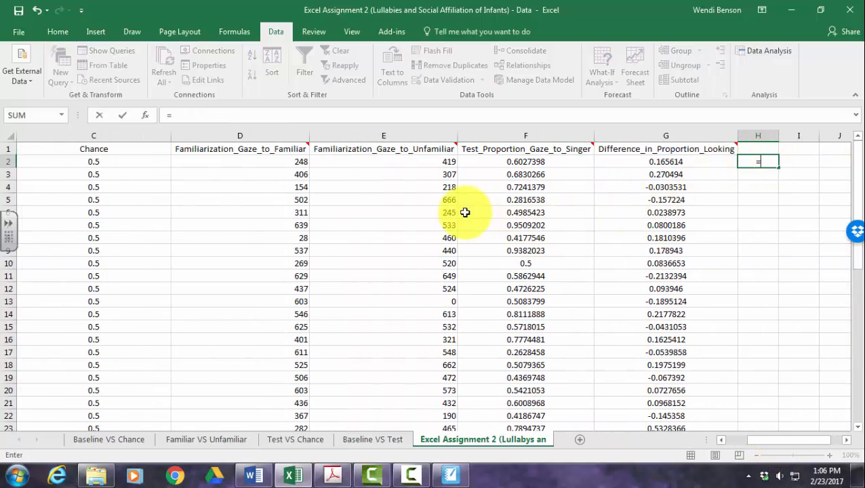
pyautogui.click(521, 160)
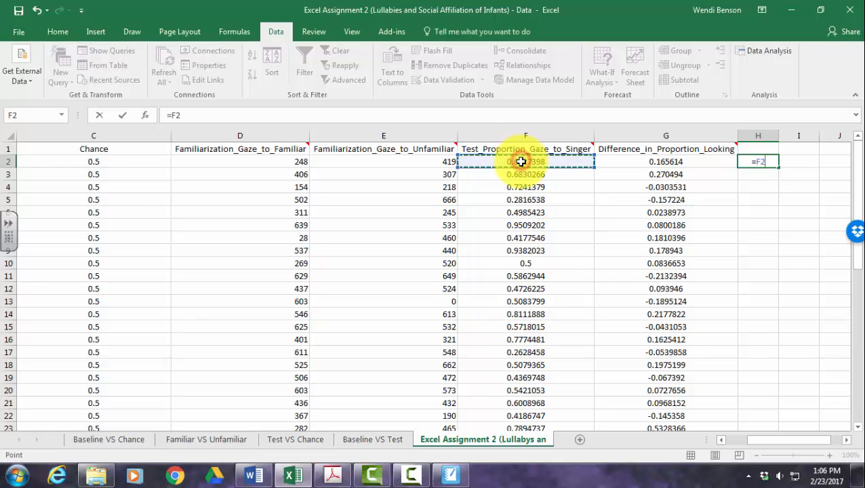
pyautogui.write('-')
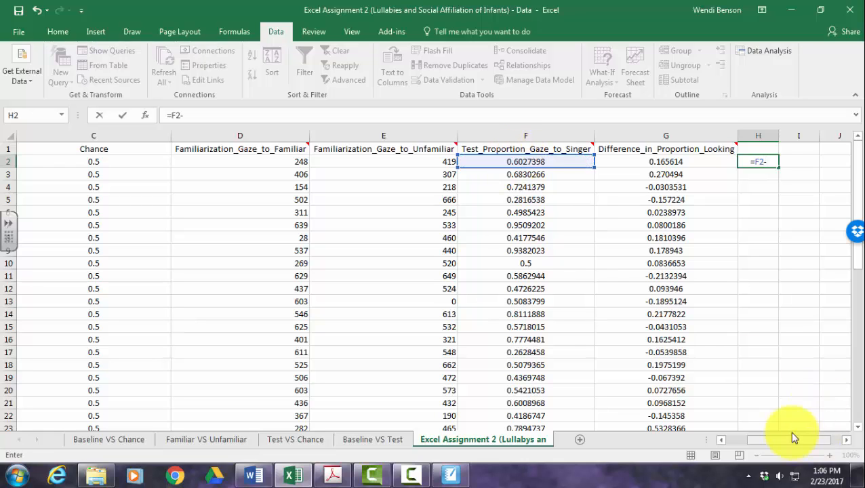
pyautogui.moveTo(792, 444); pyautogui.dragTo(743, 443)
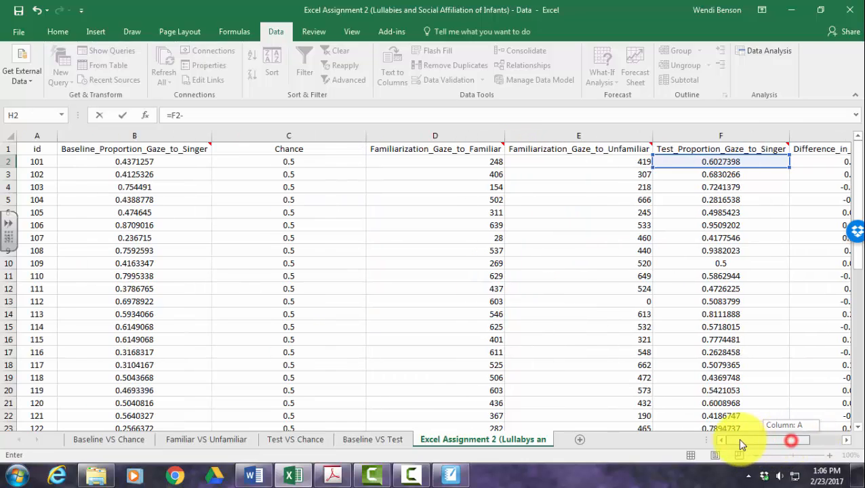
pyautogui.click(154, 163)
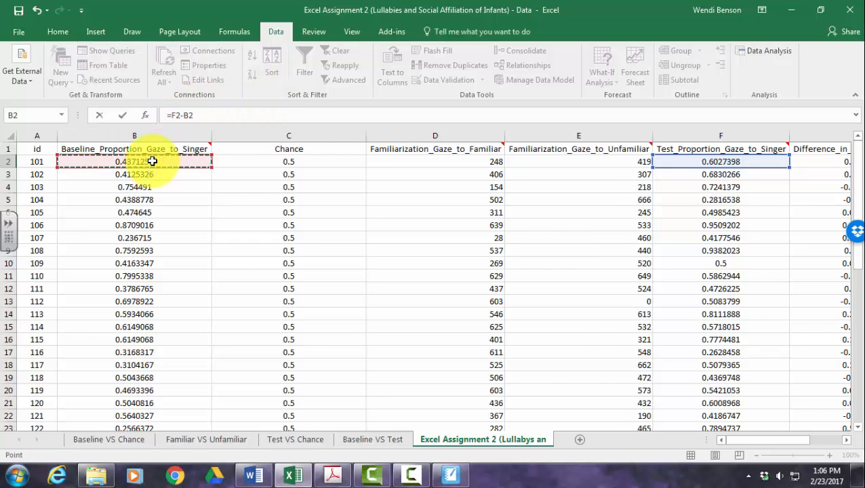
pyautogui.press('Return')
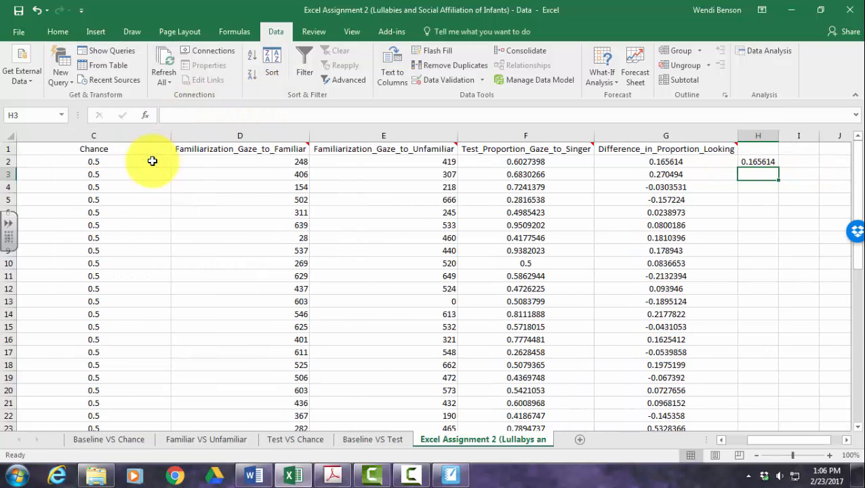
# - Fill the difference formula from H2 down to H11 for comparison with column G, and clear those cells
pyautogui.click(751, 159)
pyautogui.moveTo(778, 168); pyautogui.dragTo(765, 295)
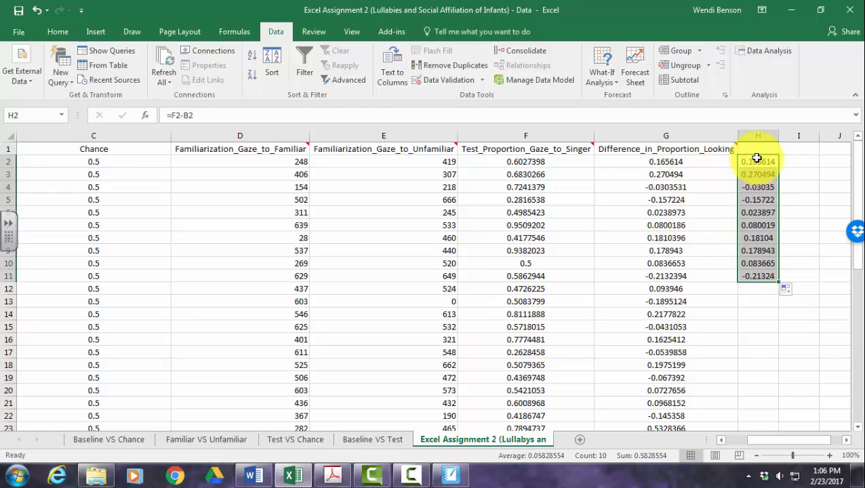
pyautogui.press('Delete')
pyautogui.click(752, 200)
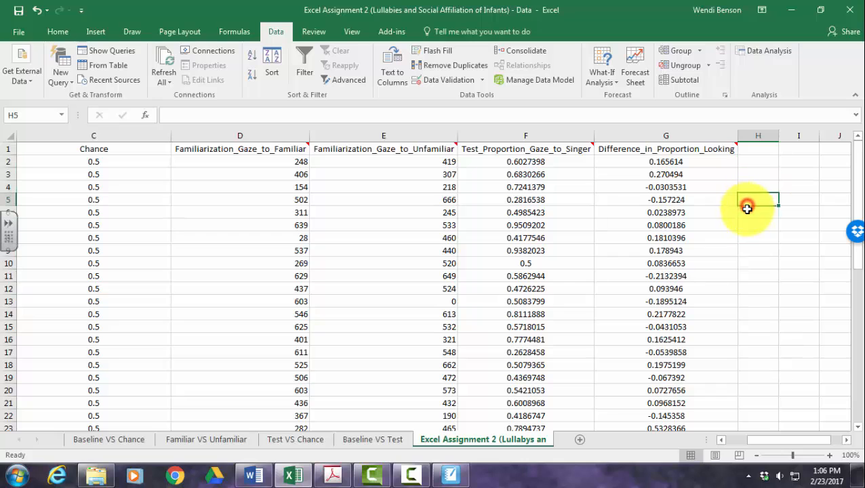
# - Calculate the mean of the Difference_in_Proportion_Looking values in cell H2 with AVERAGE over G2:G33
pyautogui.moveTo(791, 440); pyautogui.dragTo(797, 440)
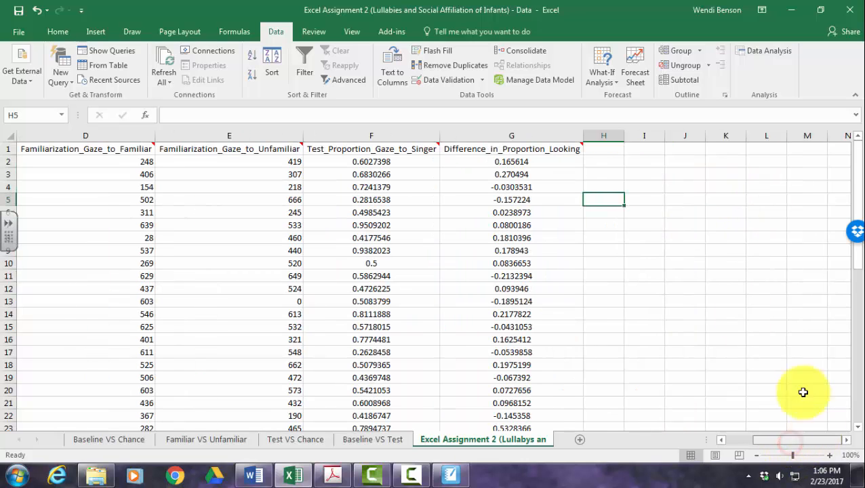
pyautogui.click(605, 164)
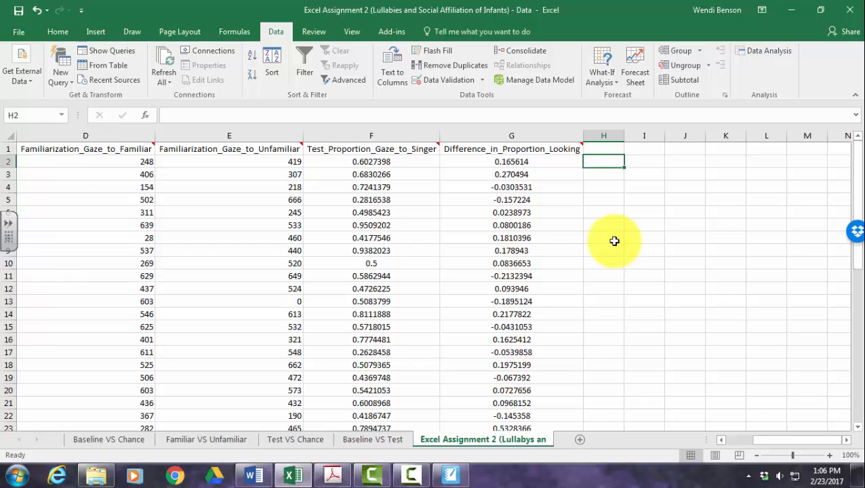
pyautogui.write('=')
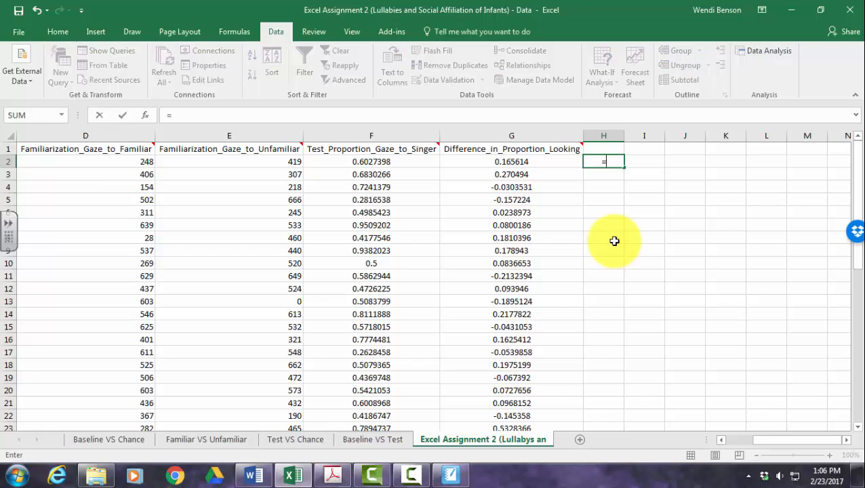
pyautogui.write('av')
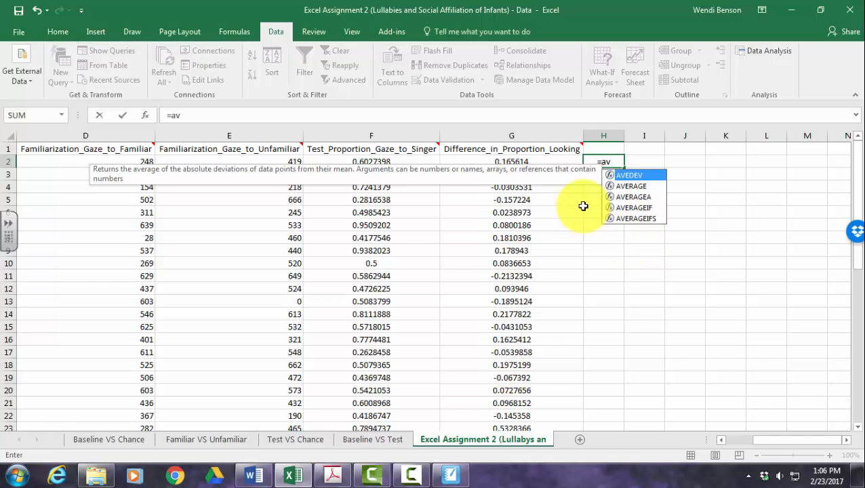
pyautogui.doubleClick(634, 187)
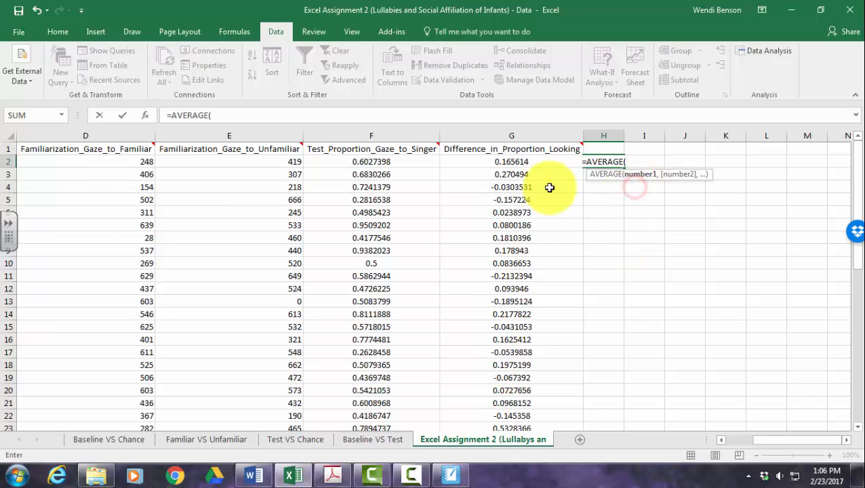
pyautogui.moveTo(510, 162); pyautogui.dragTo(507, 415)
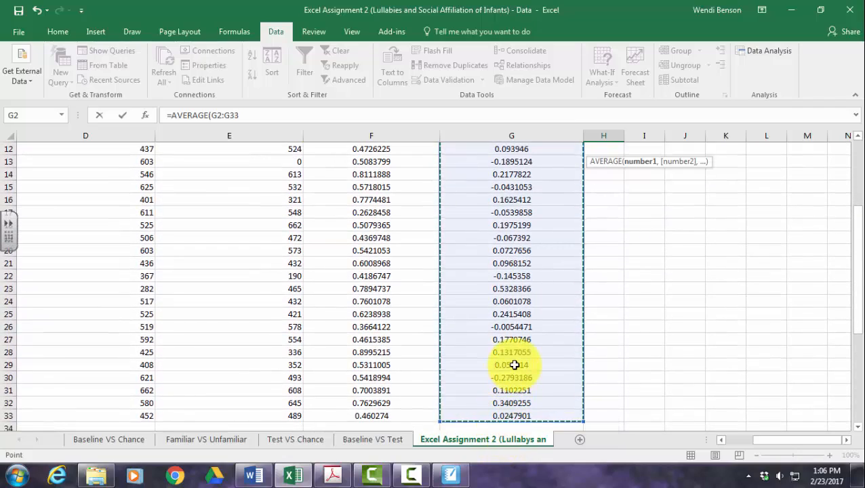
pyautogui.press('Return')
pyautogui.scroll(1, 785, 201)
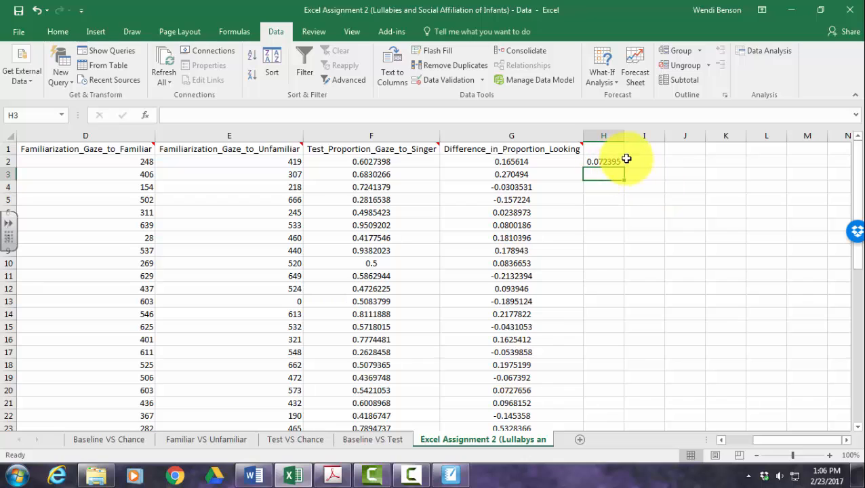
# - Label the mean in cell I2 as "mean diff" and enter the label "SD" in cell I3
pyautogui.click(650, 161)
pyautogui.write('me')
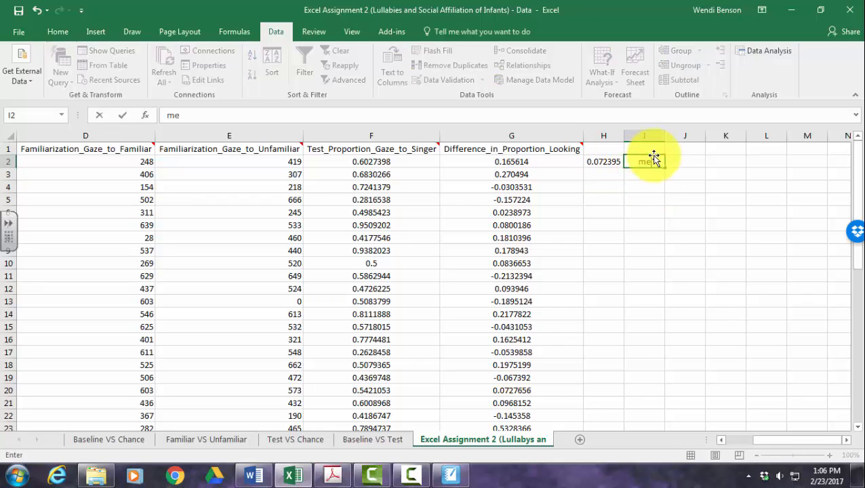
pyautogui.write('an diff')
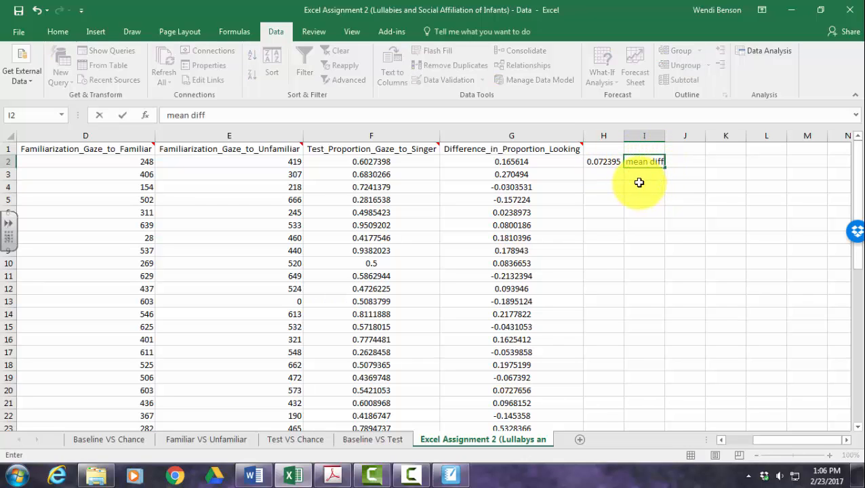
pyautogui.click(638, 176)
pyautogui.write('SD')
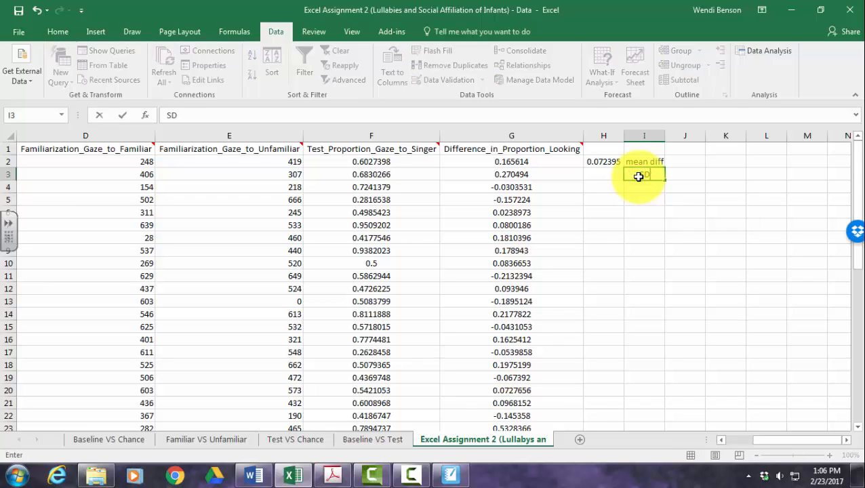
# - Calculate the standard deviation of the Difference_in_Proportion_Looking values in cell H3 with STDEV.S over G2:G33
pyautogui.click(609, 174)
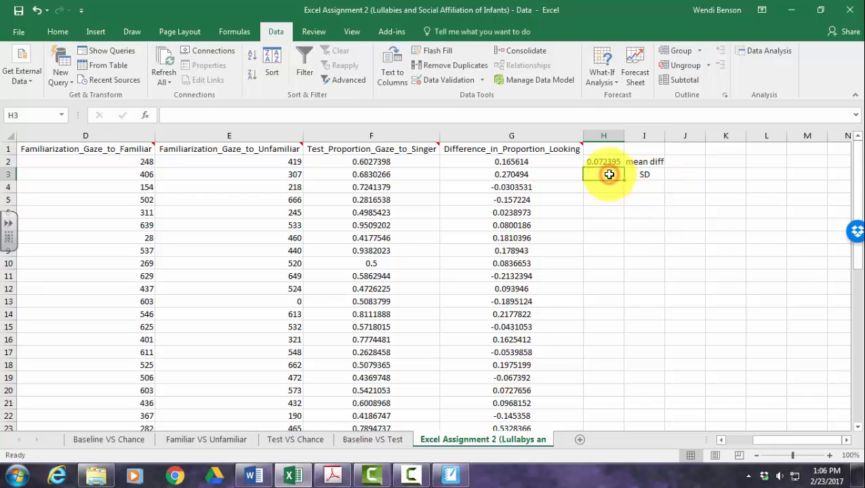
pyautogui.write('=std')
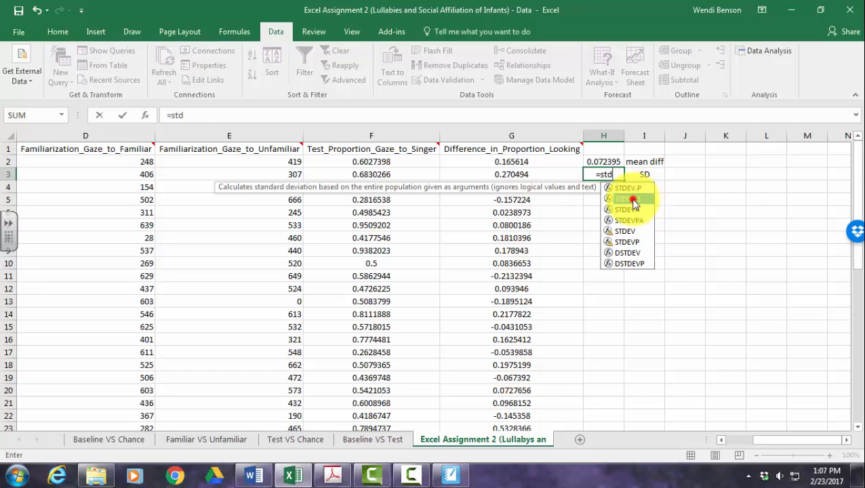
pyautogui.doubleClick(637, 200)
pyautogui.moveTo(511, 162); pyautogui.dragTo(523, 421)
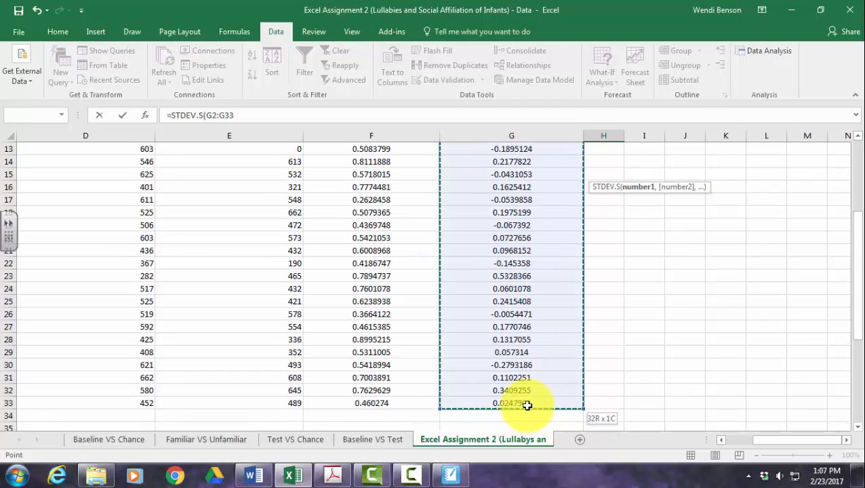
pyautogui.press('Return')
pyautogui.scroll(1, 602, 226)
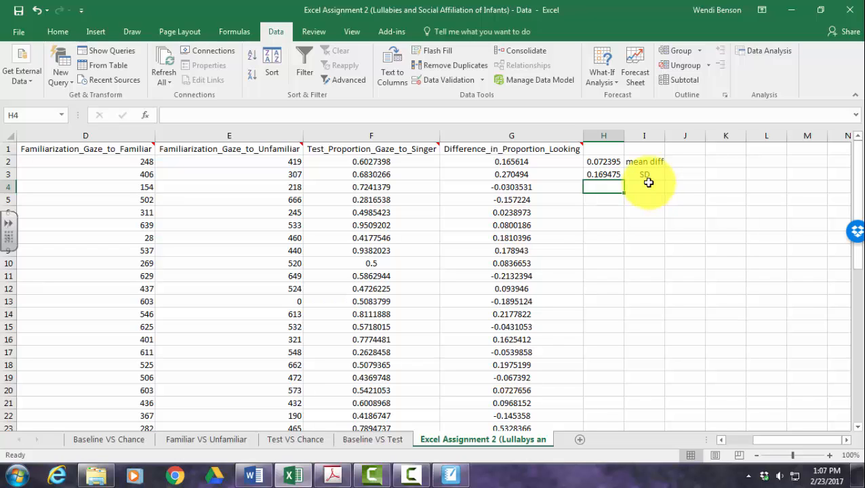
# - Label cell I4 as "d" and calculate Cohen's d in H4 with the formula =H2/H3
pyautogui.click(656, 162)
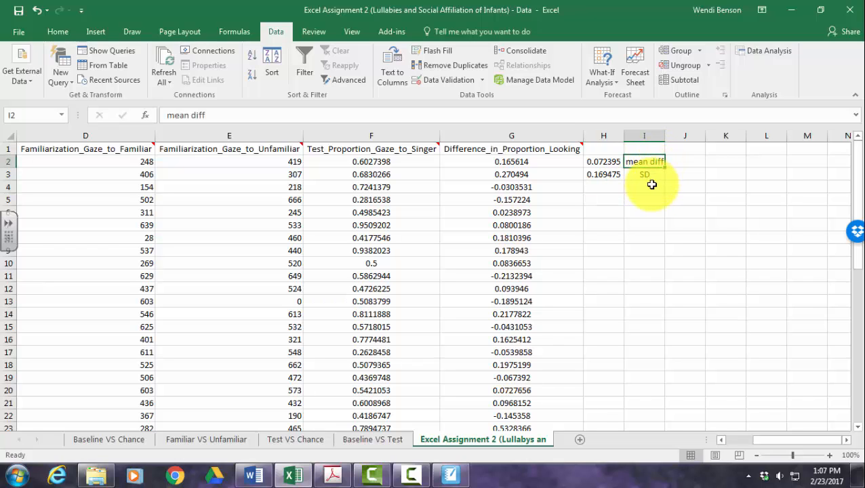
pyautogui.click(652, 186)
pyautogui.write('d')
pyautogui.click(603, 187)
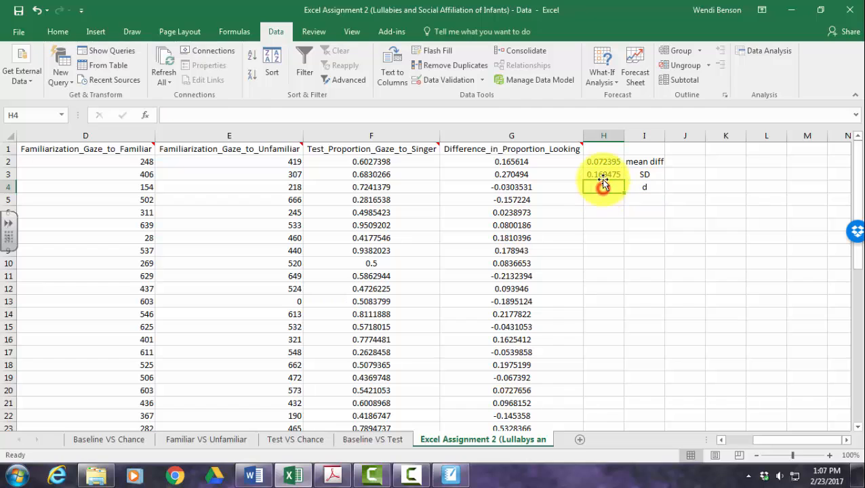
pyautogui.write('=')
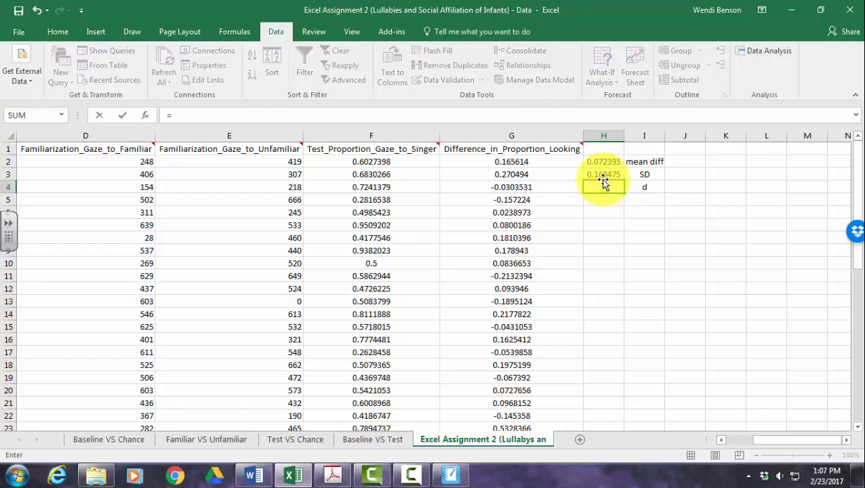
pyautogui.click(596, 162)
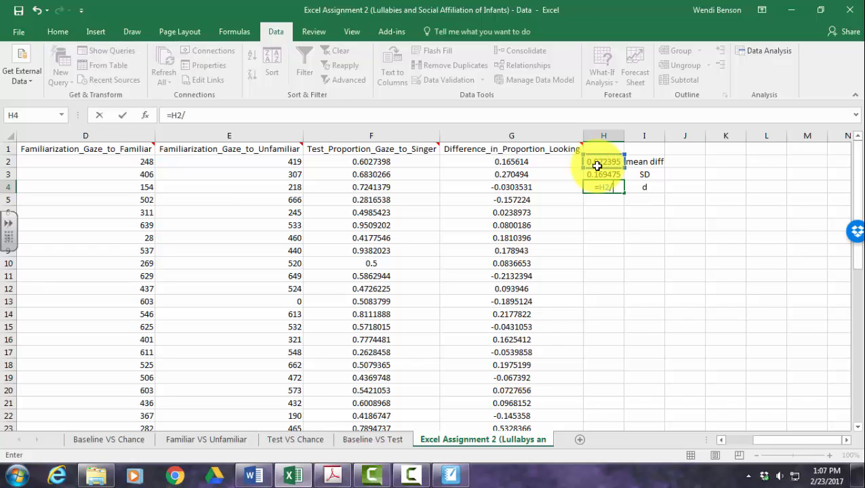
pyautogui.click(611, 174)
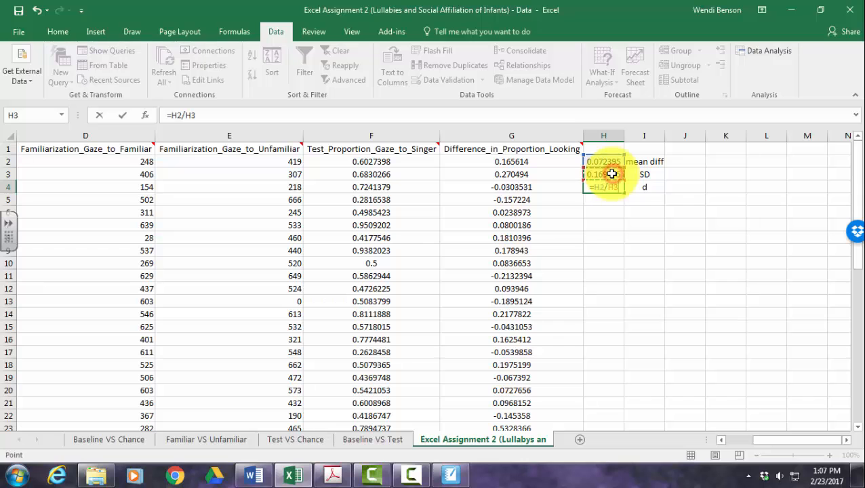
pyautogui.press('Return')
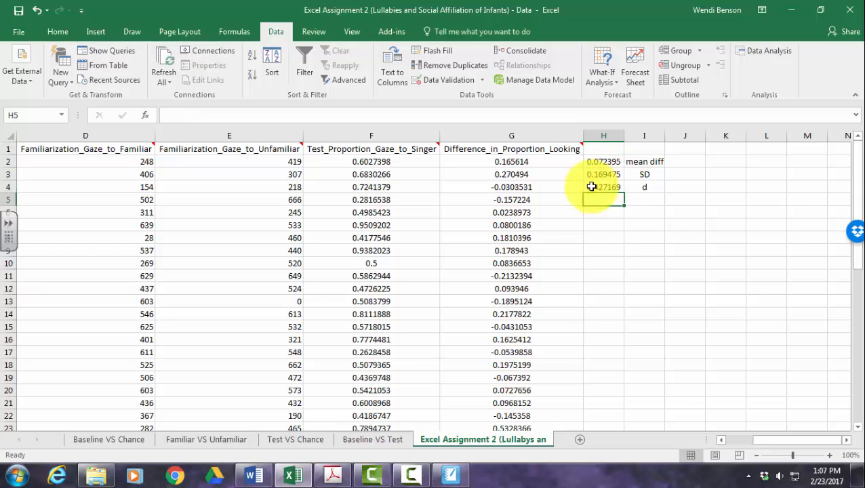
# - Switch to the article in Adobe Acrobat to check the paired t-test's mean difference, SD and d, and return to cell H4 in Excel
pyautogui.click(330, 474)
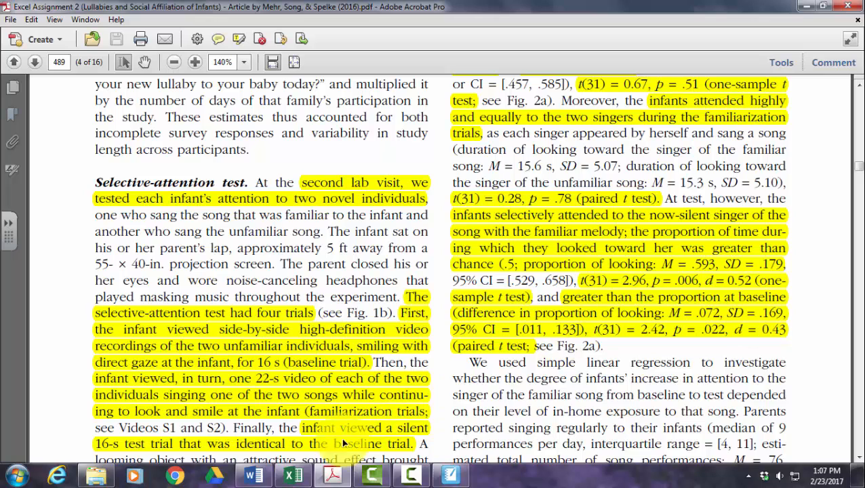
pyautogui.moveTo(290, 477)
pyautogui.click(303, 429)
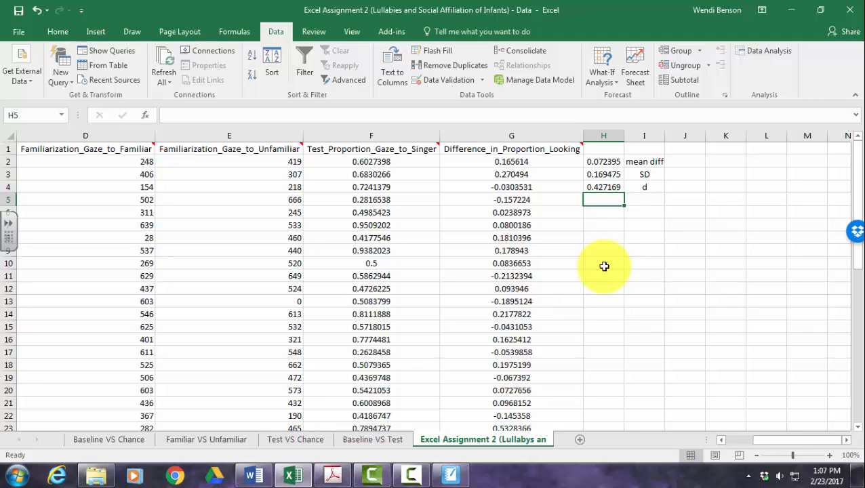
pyautogui.click(606, 193)
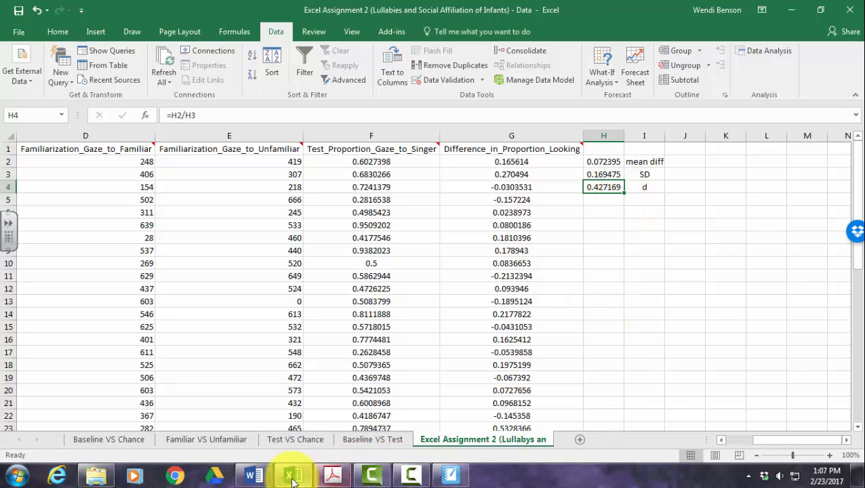
# - Switch to the Word assignment and review question 4, parts a to f, on the paired-samples t-test
pyautogui.moveTo(263, 479)
pyautogui.click(250, 376)
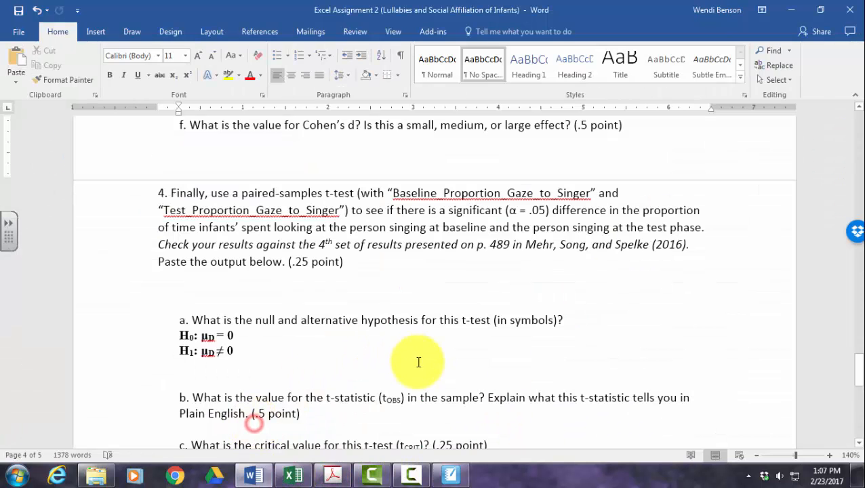
pyautogui.scroll(-3, 411, 366)
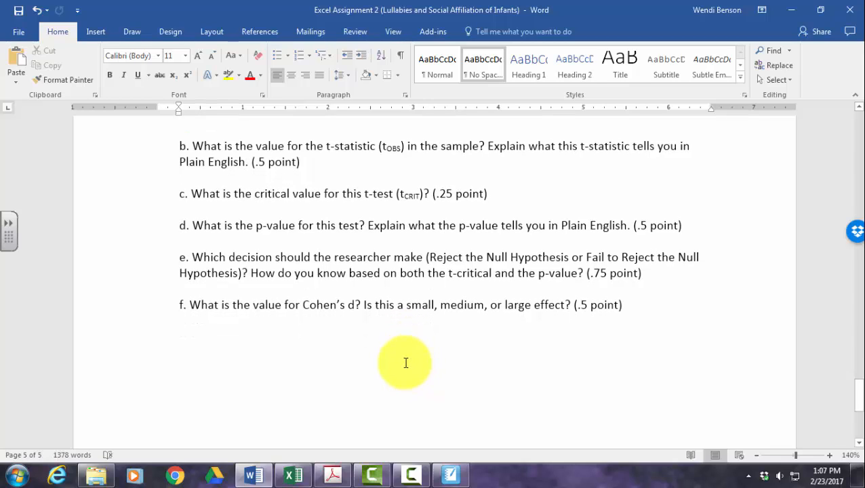
# - Return to the Excel workbook and review the t-test output sheets from Baseline VS Test back to Baseline VS Chance
pyautogui.moveTo(294, 475)
pyautogui.click(323, 430)
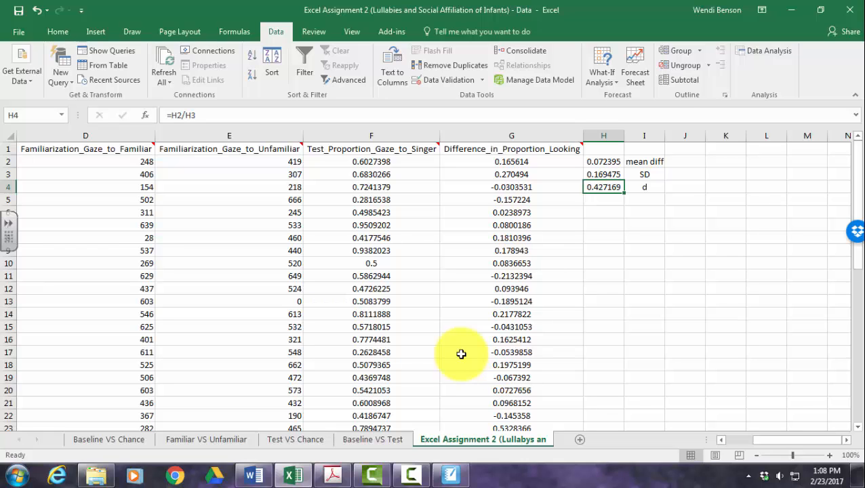
pyautogui.click(385, 439)
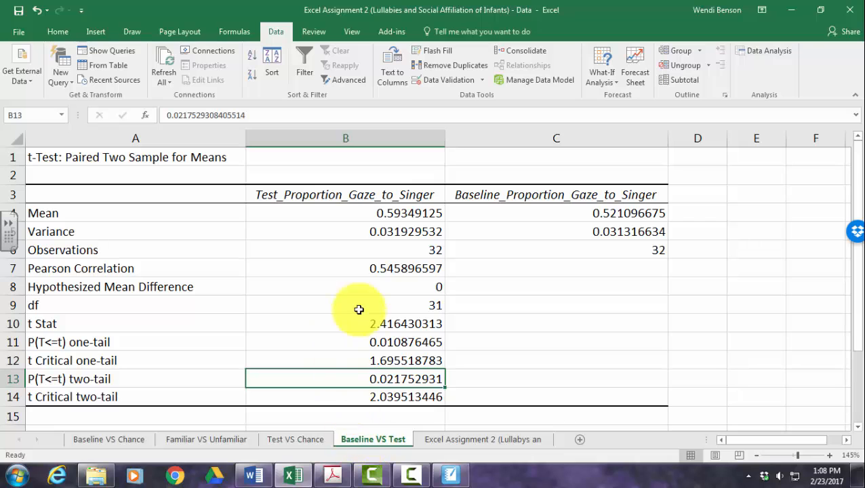
pyautogui.click(295, 439)
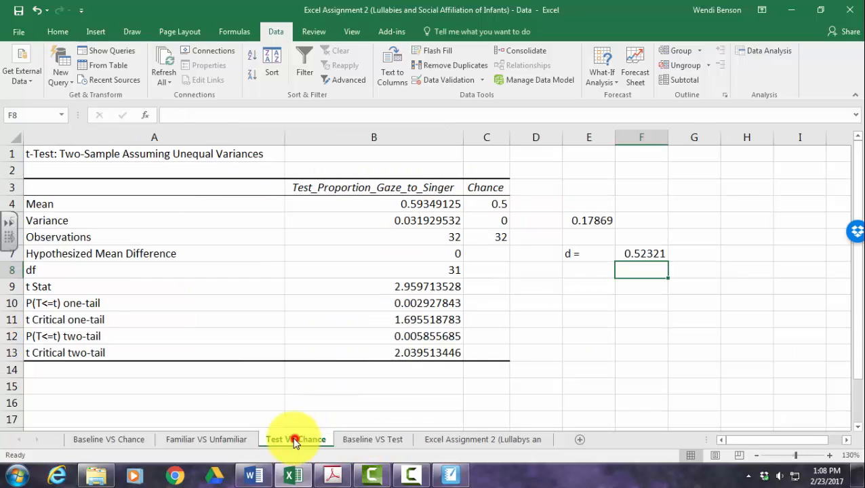
pyautogui.click(209, 439)
pyautogui.click(111, 440)
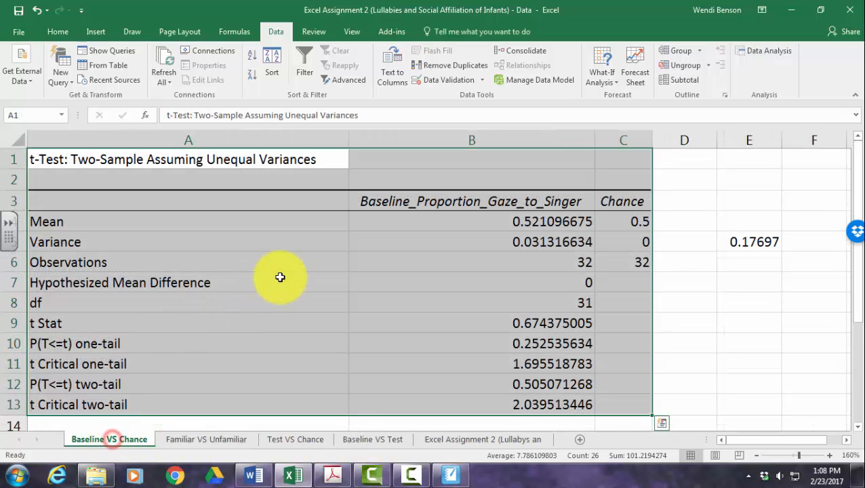
pyautogui.click(724, 331)
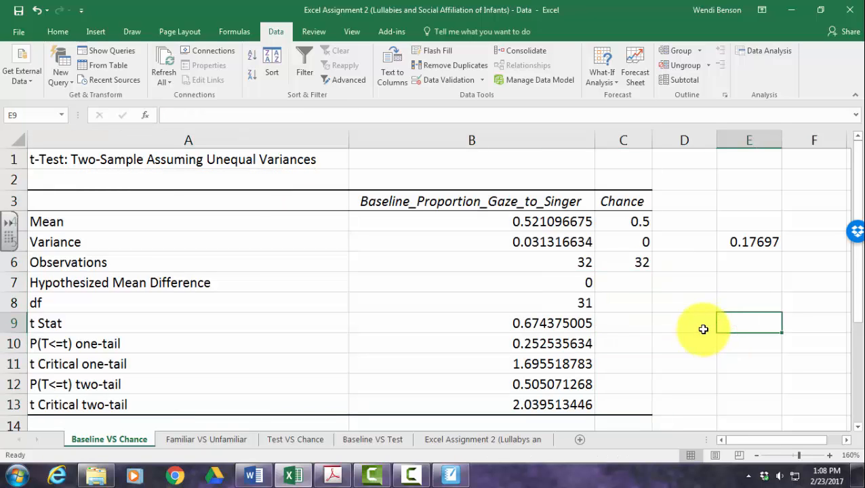